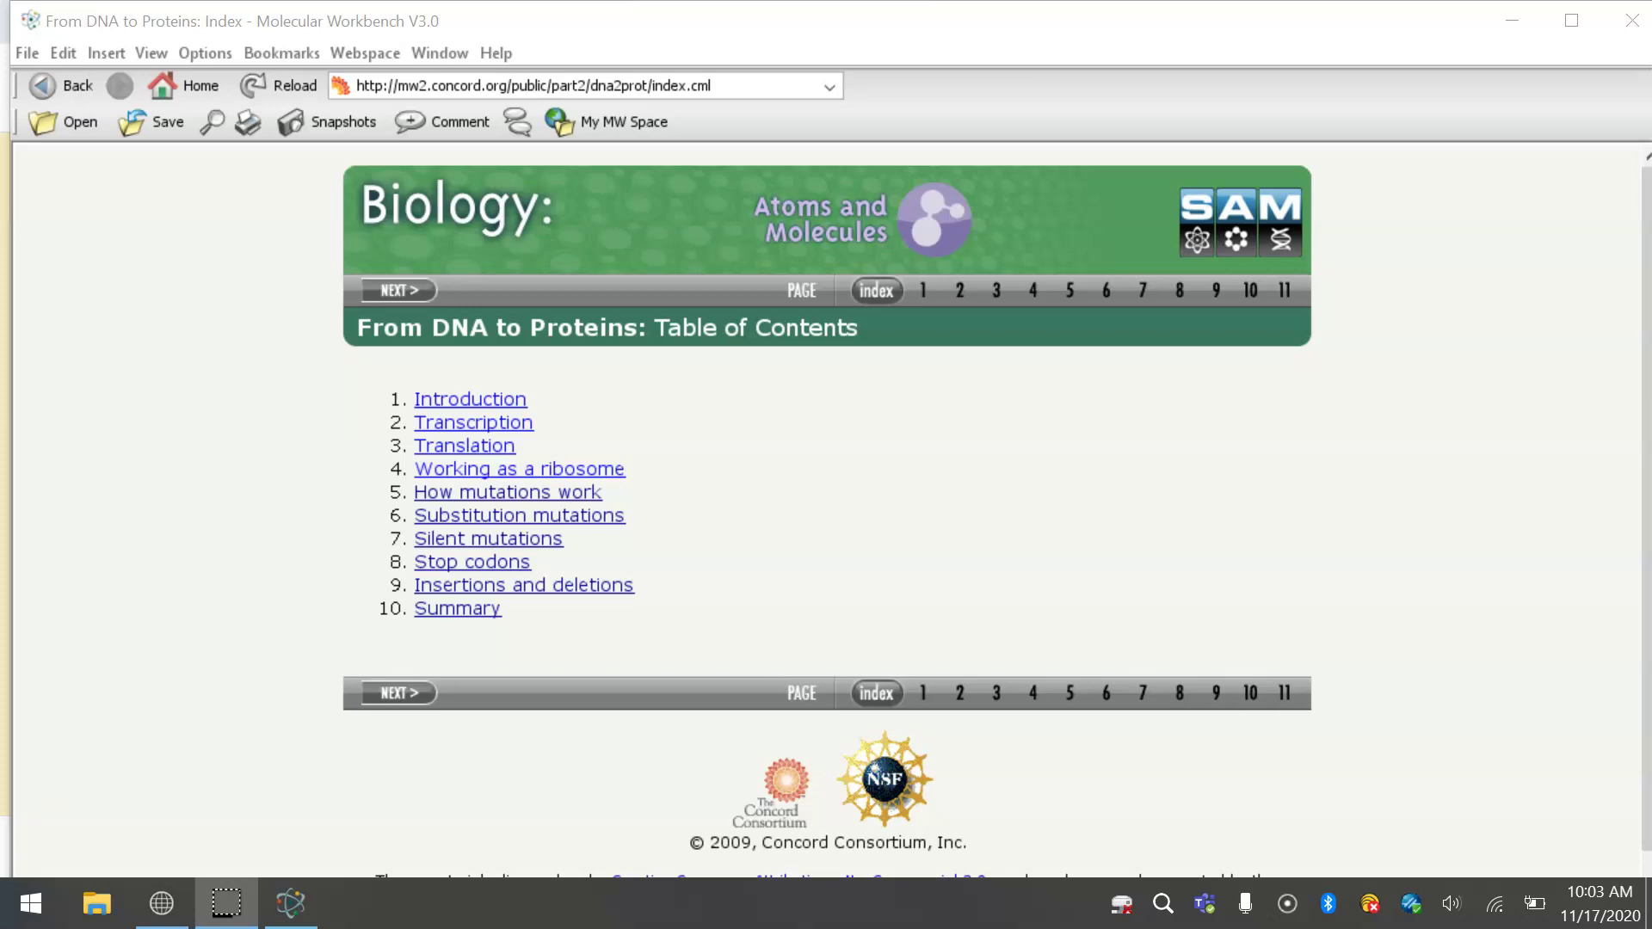
Open page 5, 'How mutations work', from the From DNA to Proteins table of contents.
left_click(506, 497)
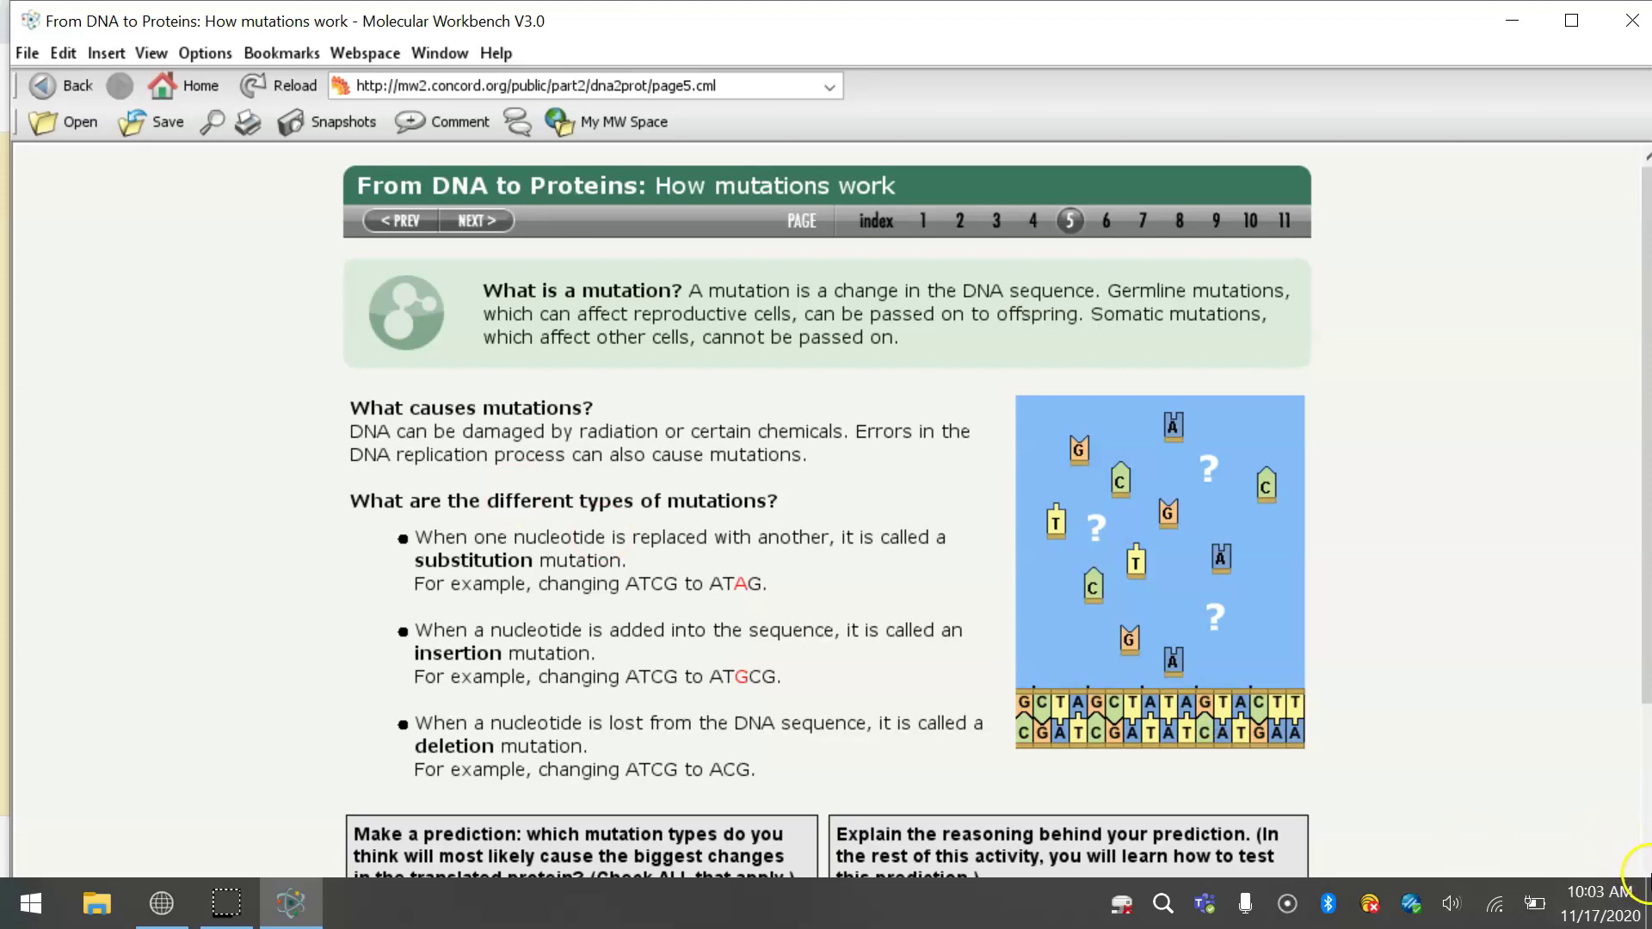
scroll(1107, 585, "down", 3)
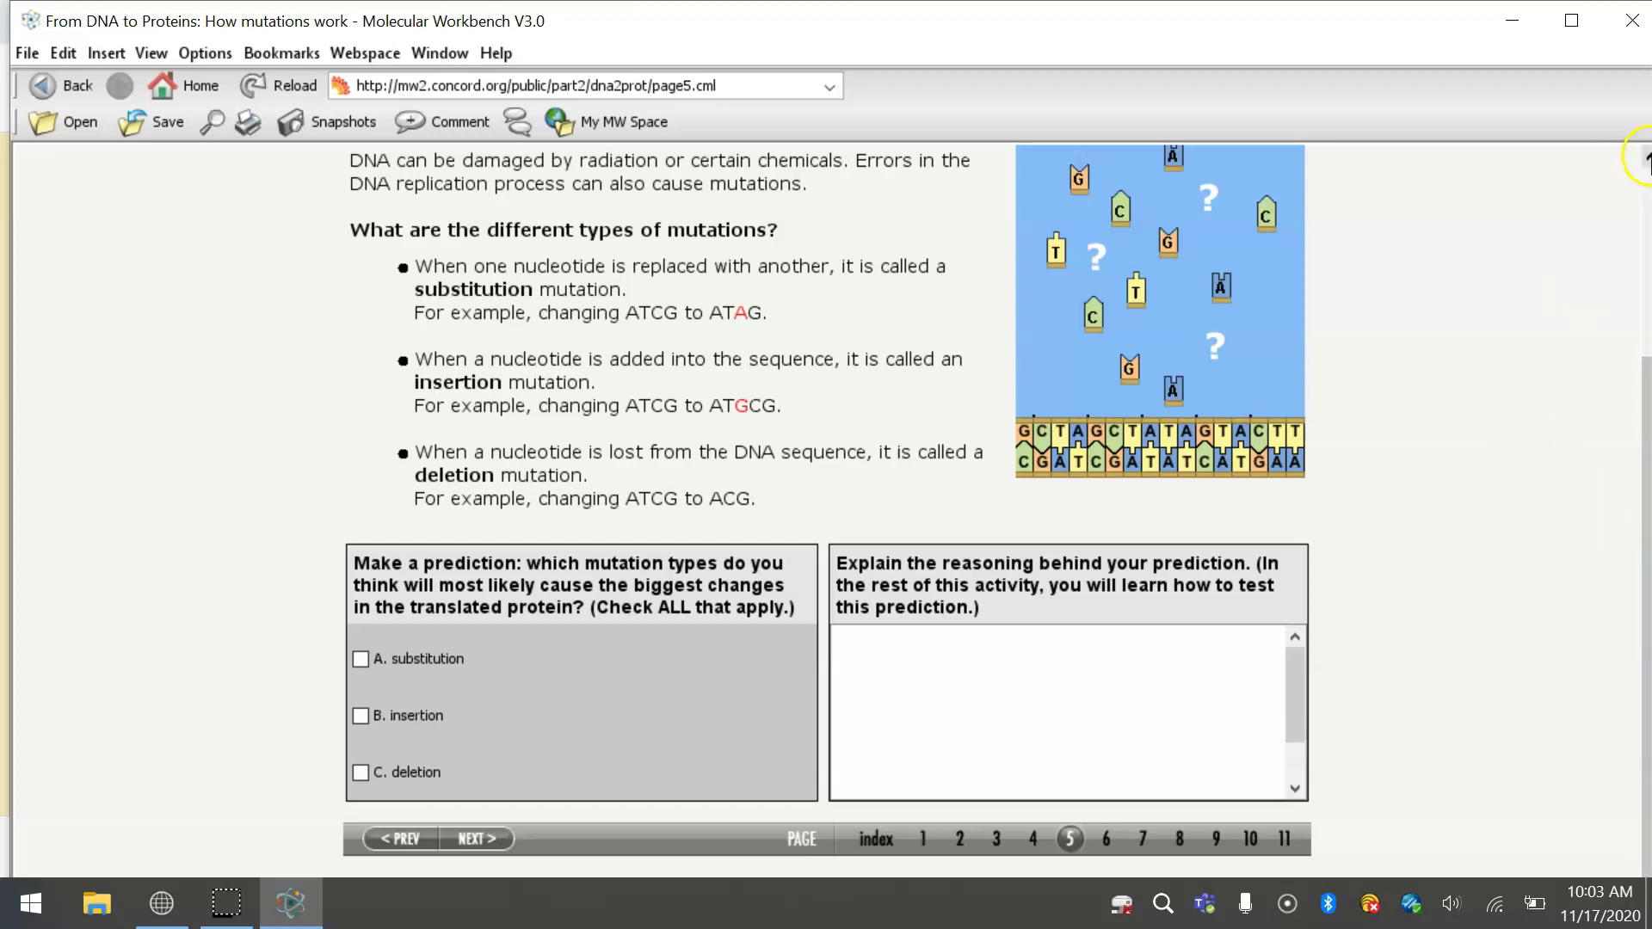
scroll(1645, 159, "up", 2)
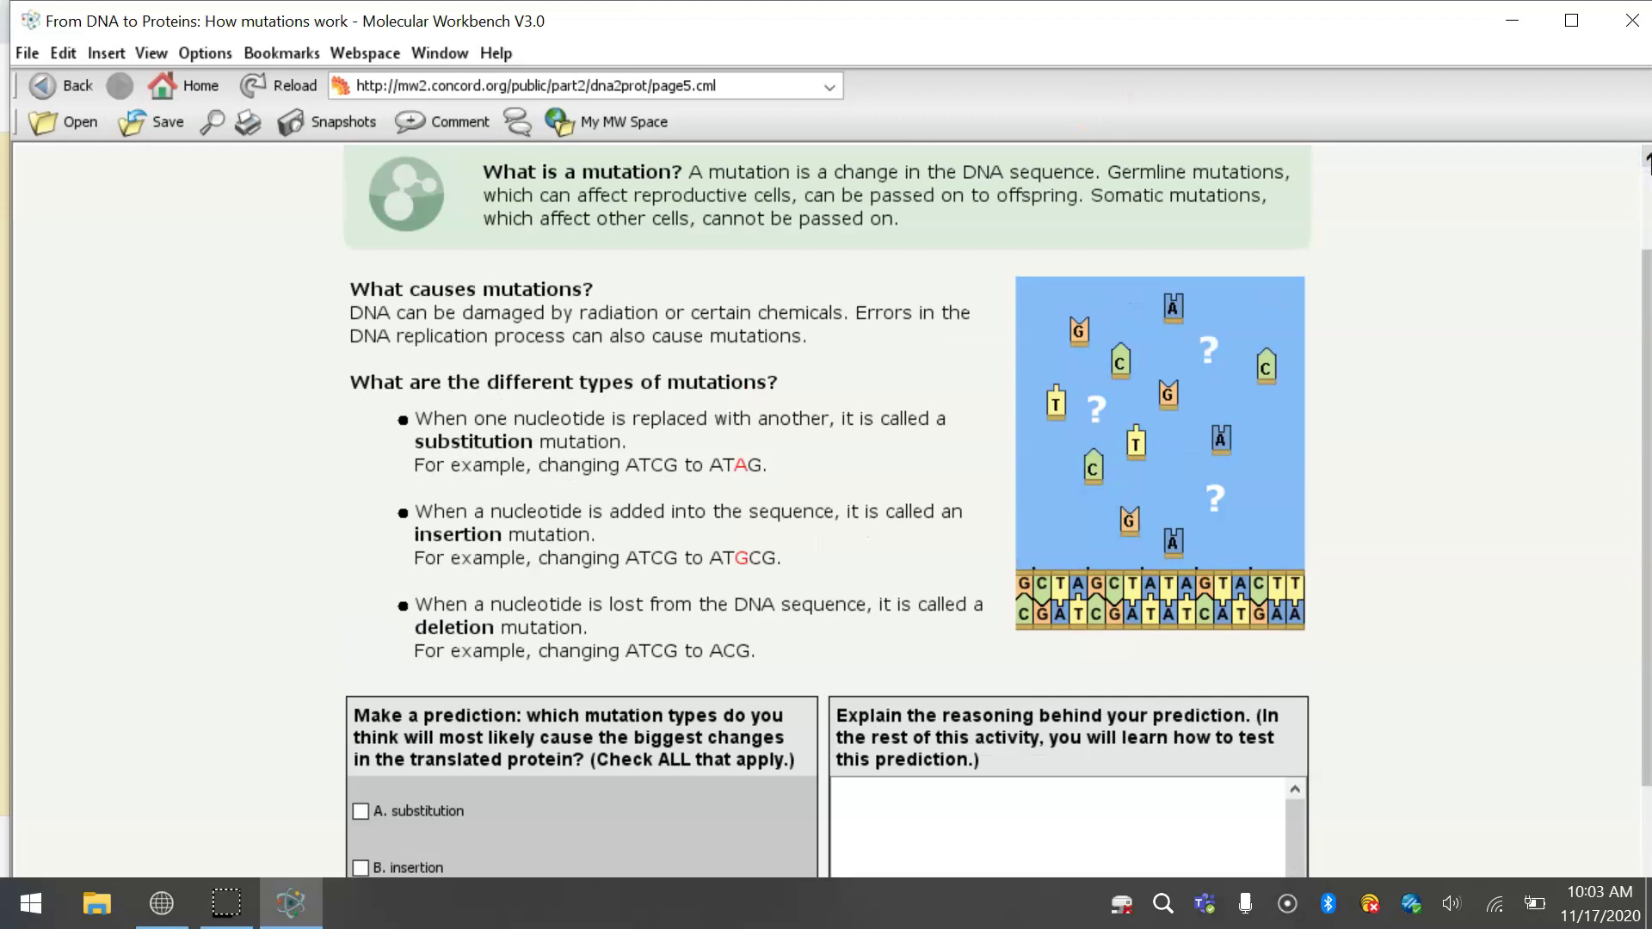
scroll(1647, 159, "up", 1)
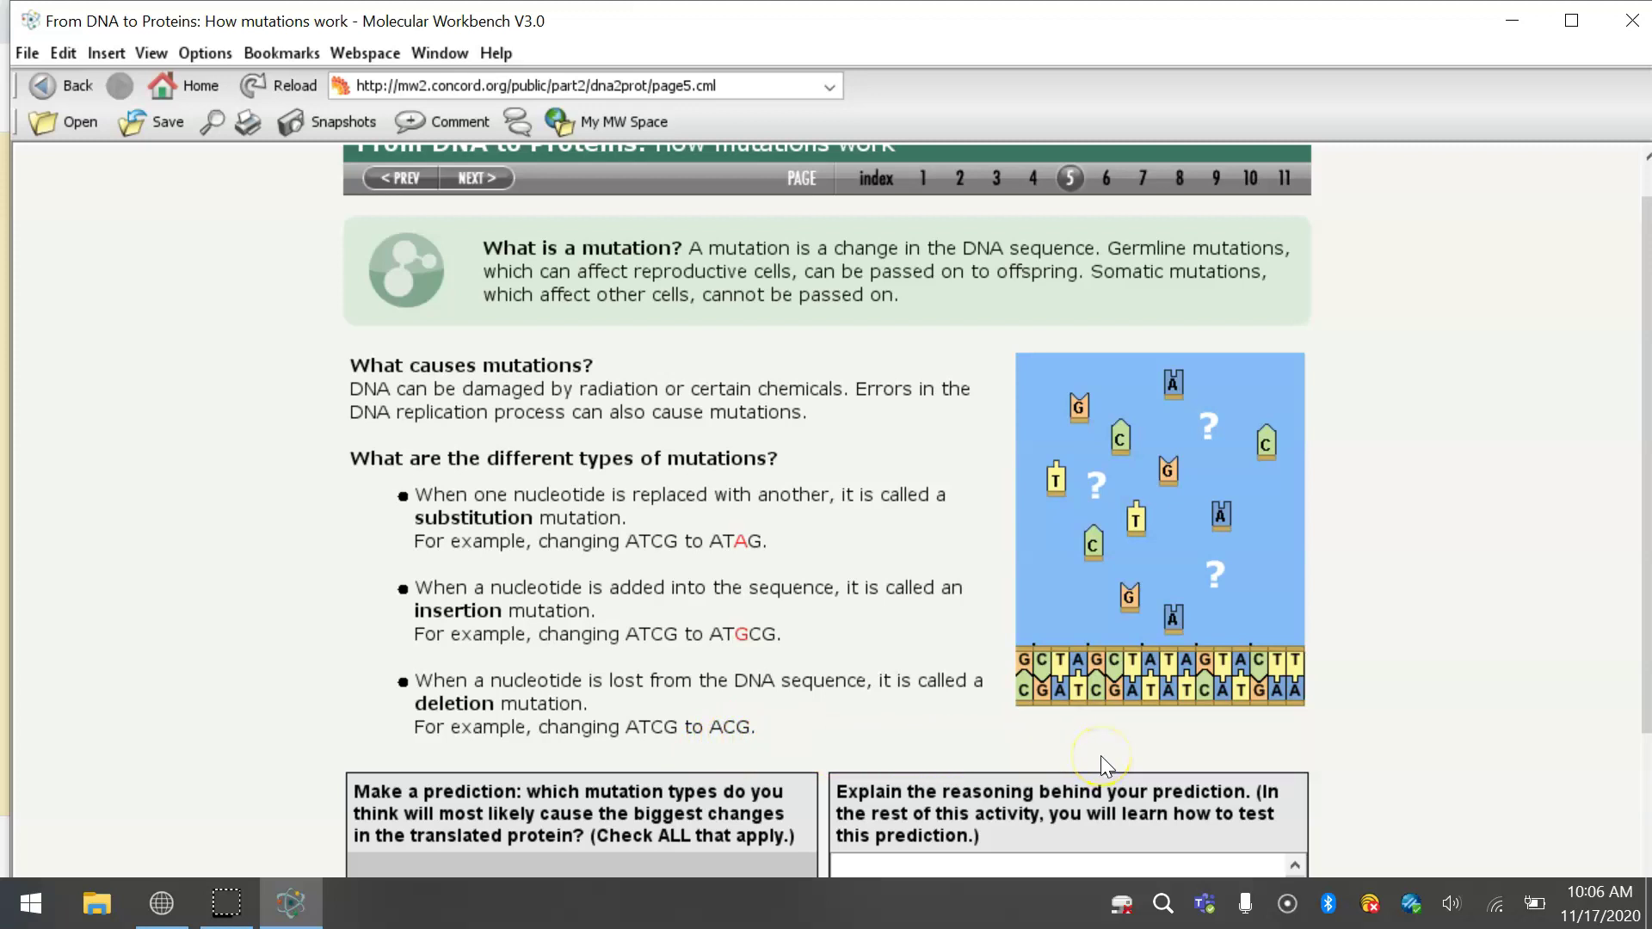
Select 'B. insertion' and 'C. deletion' as the most disruptive mutations.
scroll(1101, 756, "up", 1)
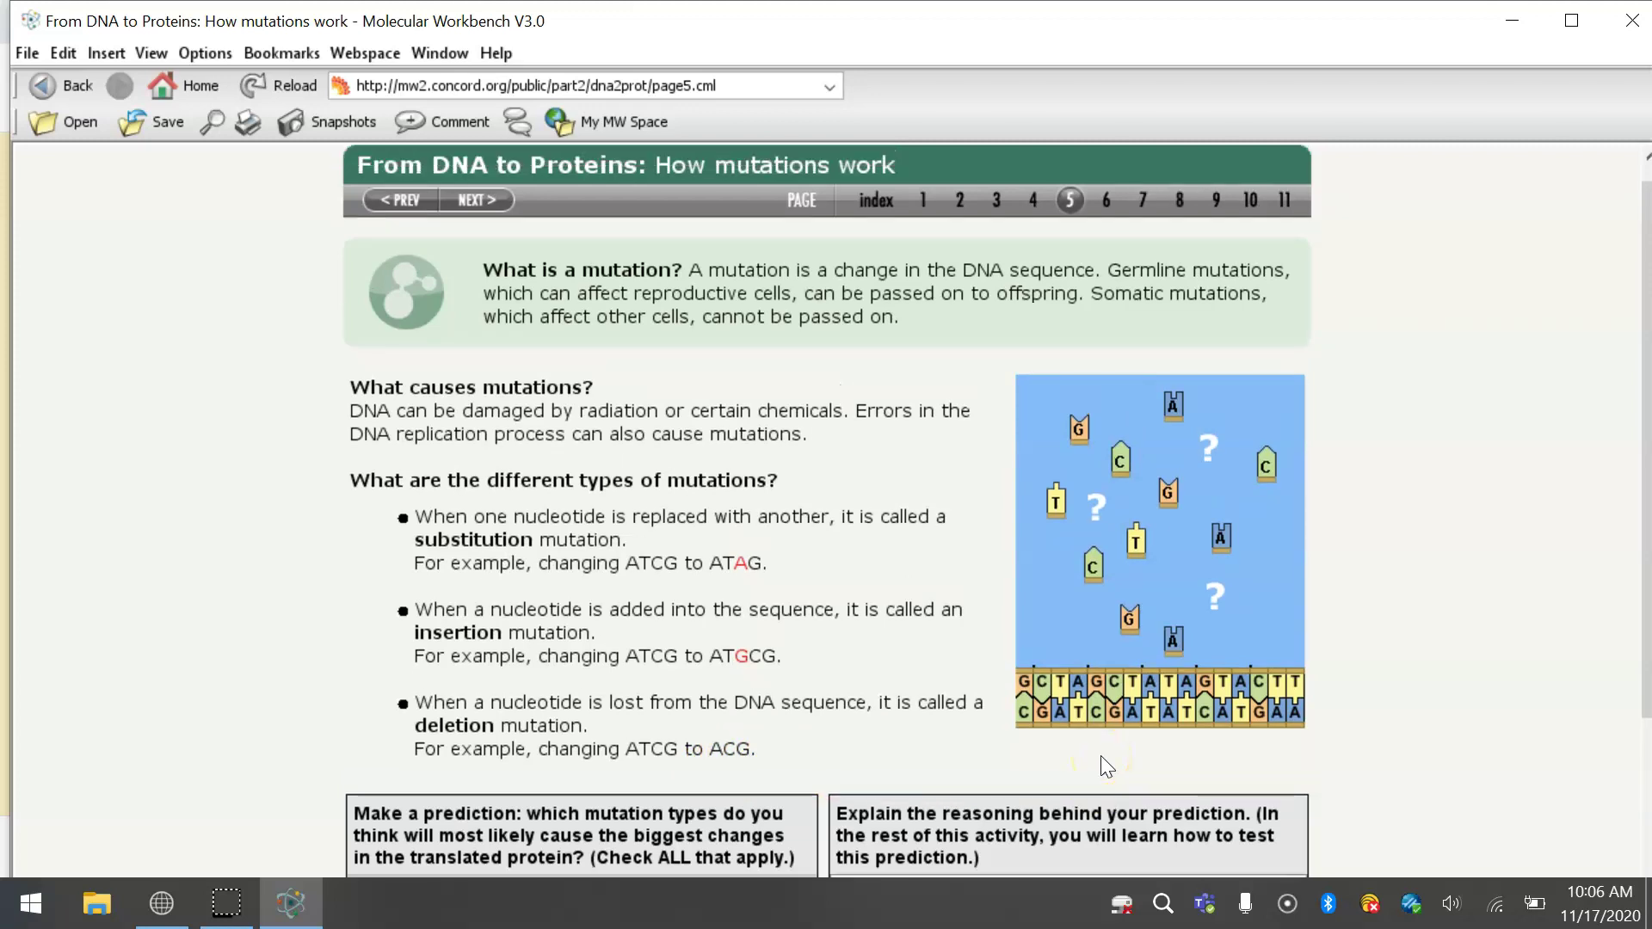
left_click(1645, 871)
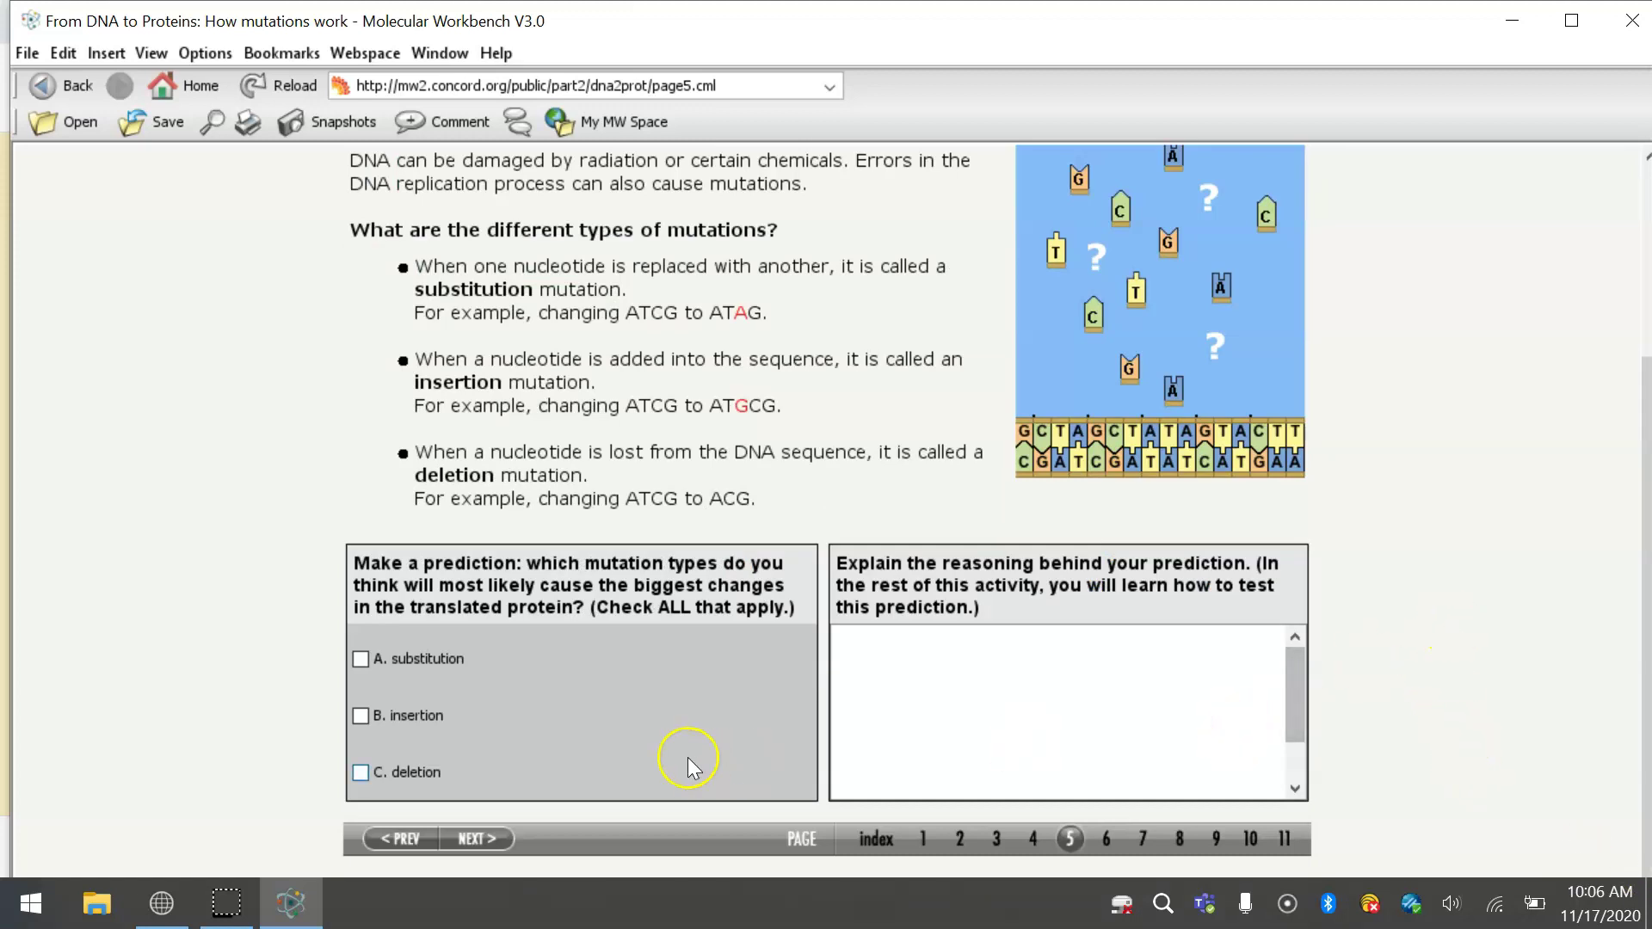
left_click(361, 717)
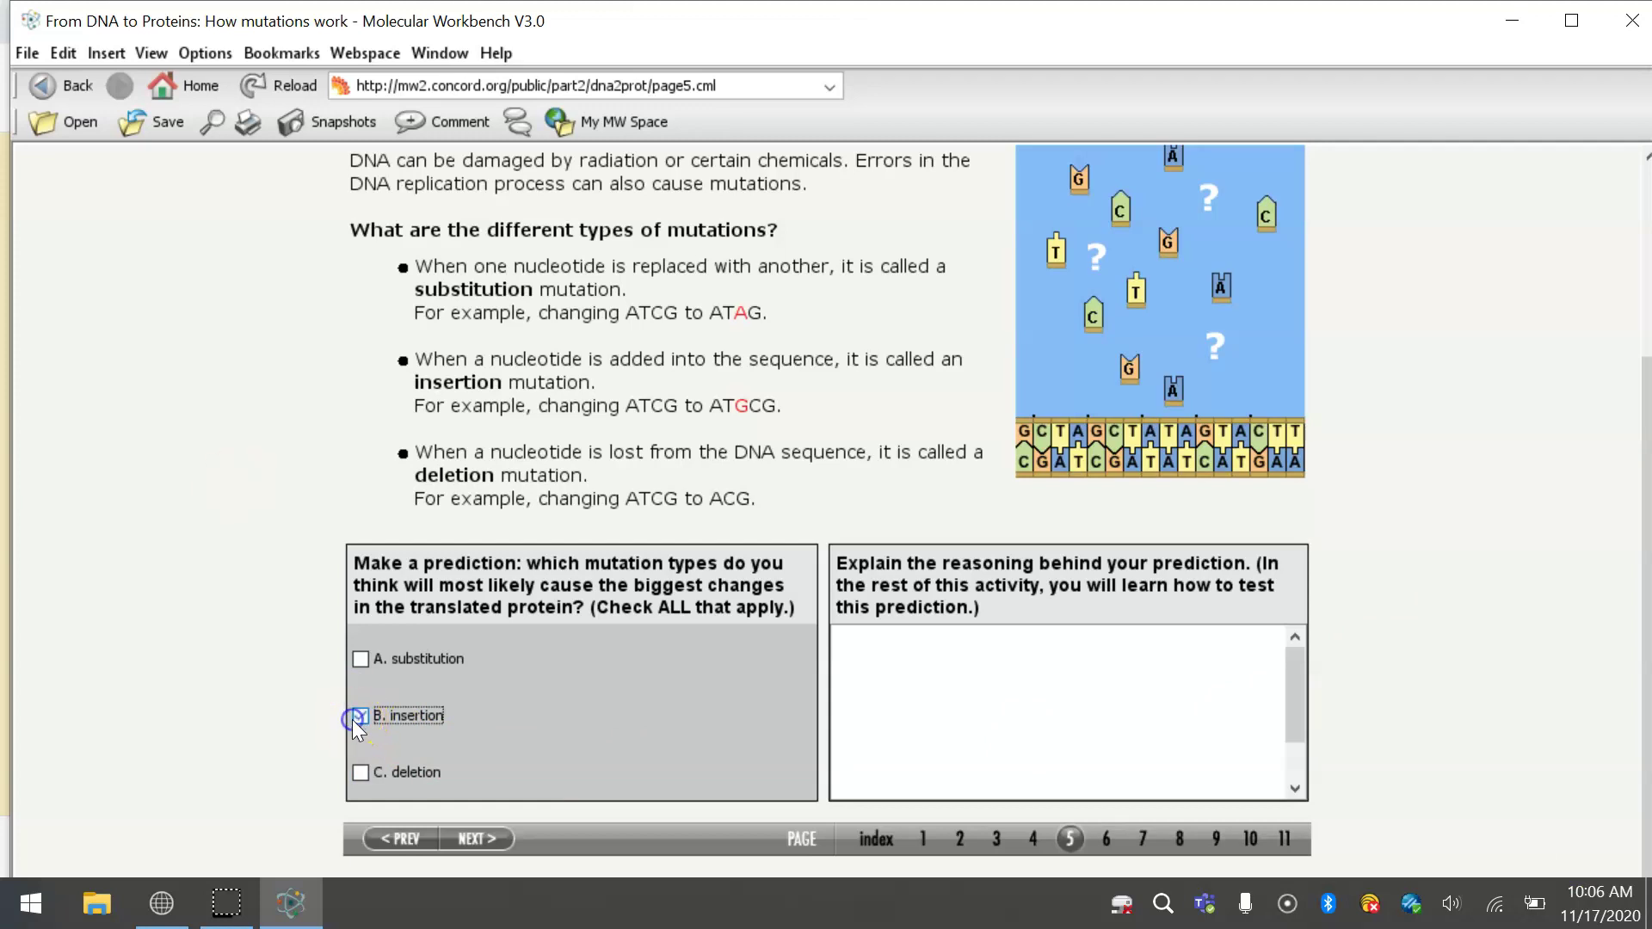
left_click(360, 772)
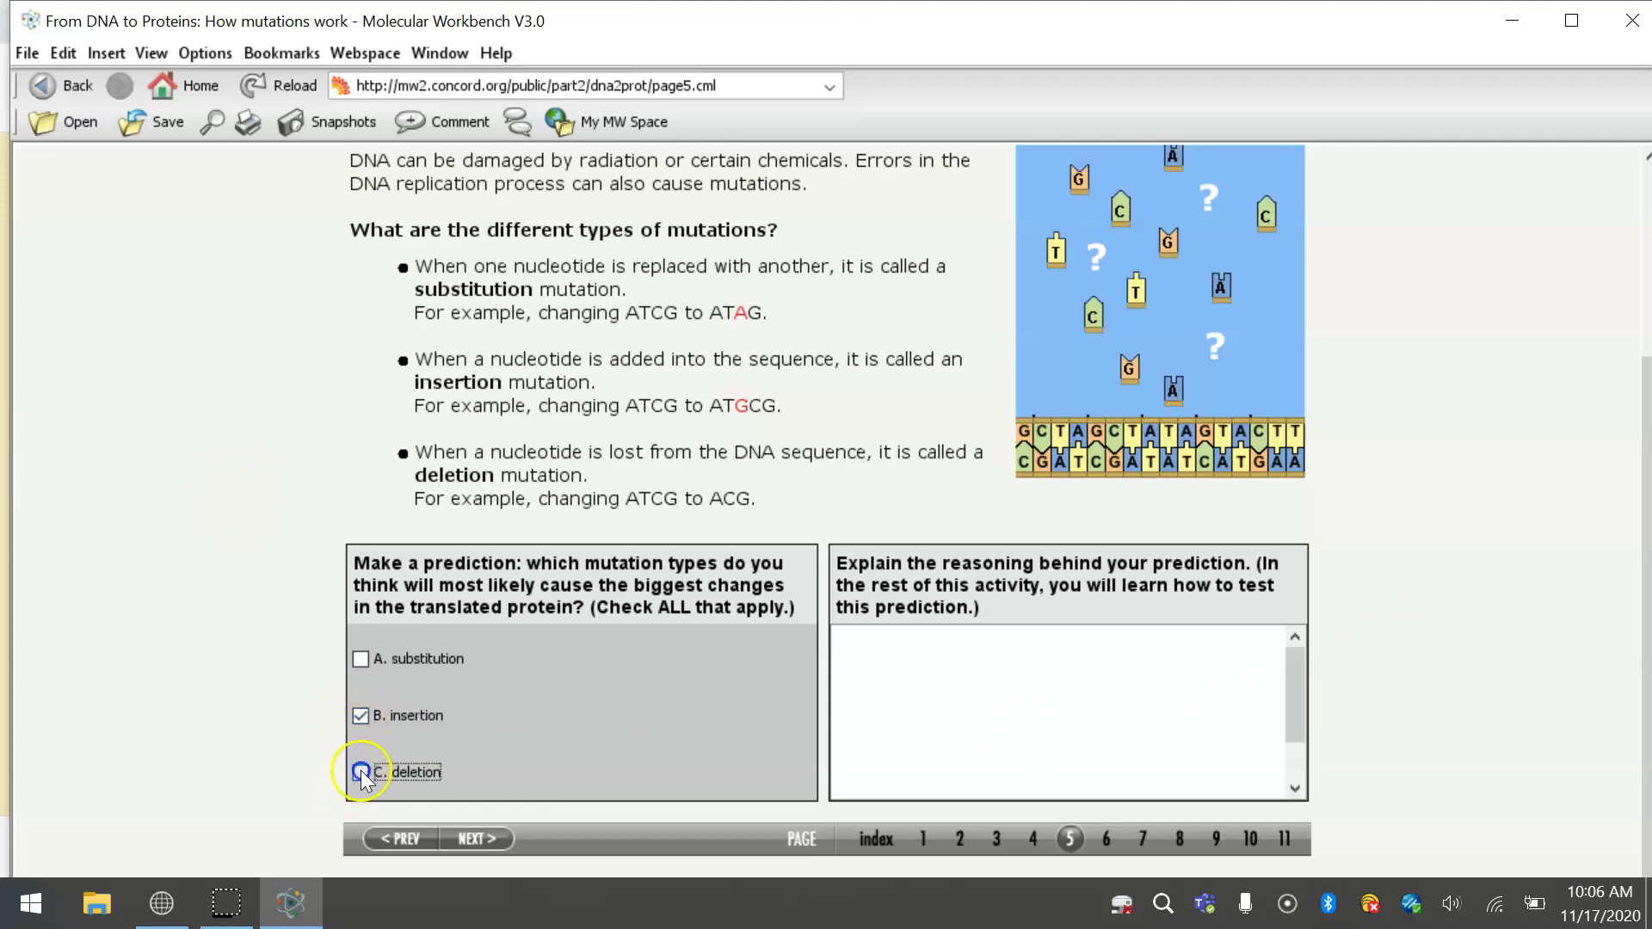
Explain that insertions and deletions are frameshift mutations that change more amino acids.
left_click(1027, 693)
type("t")
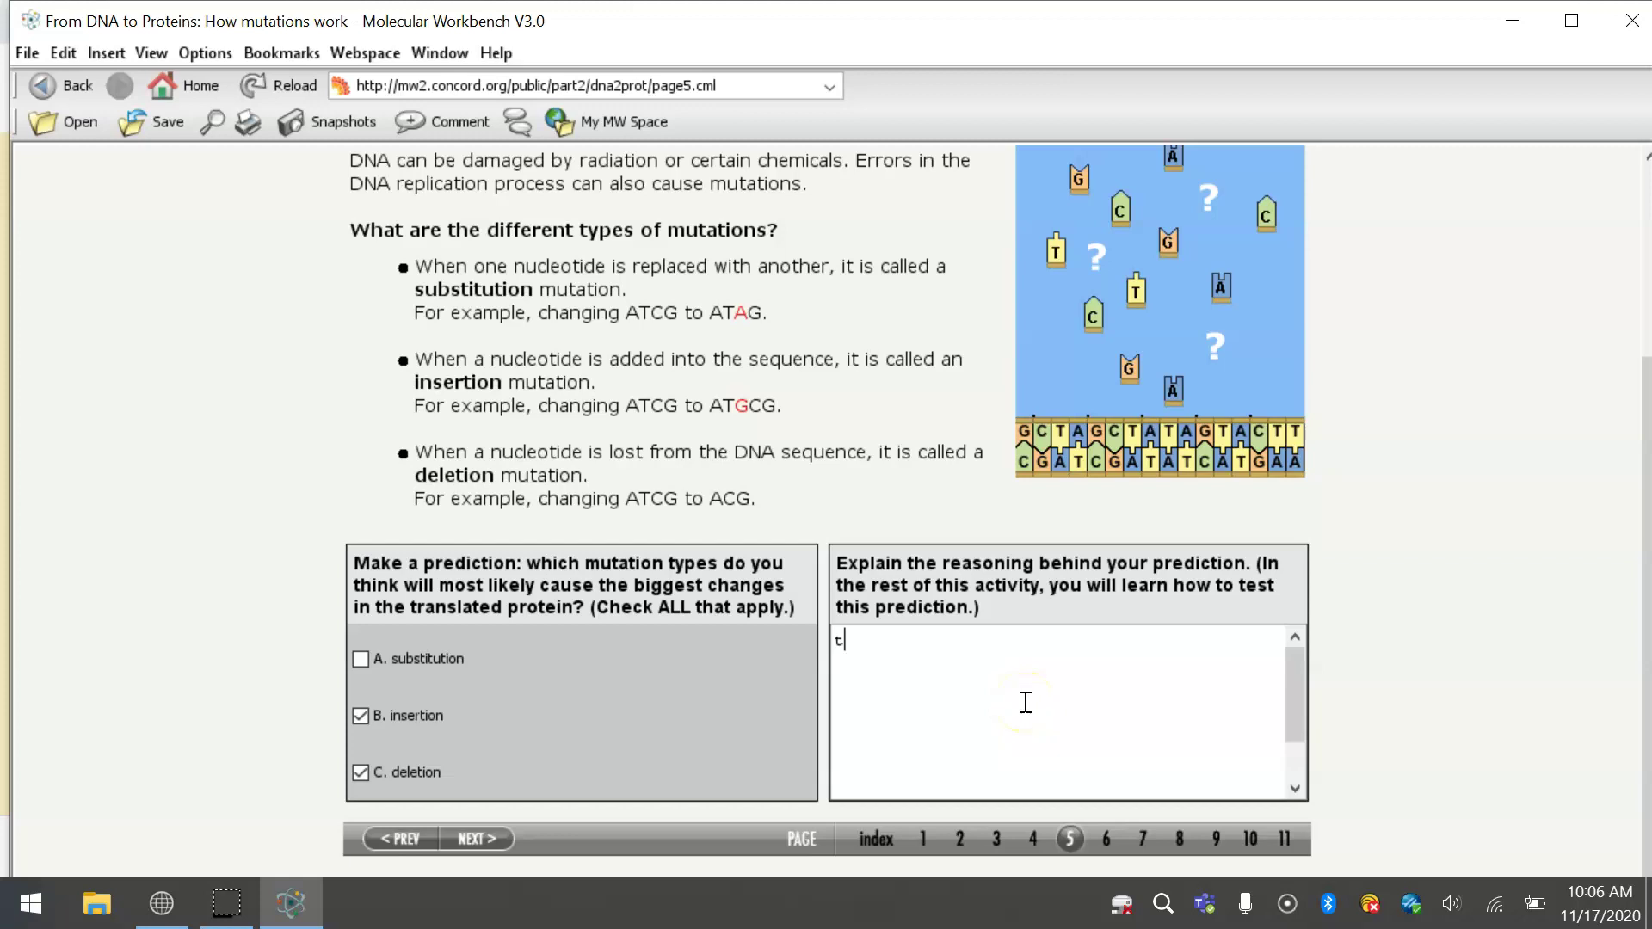
type("hey")
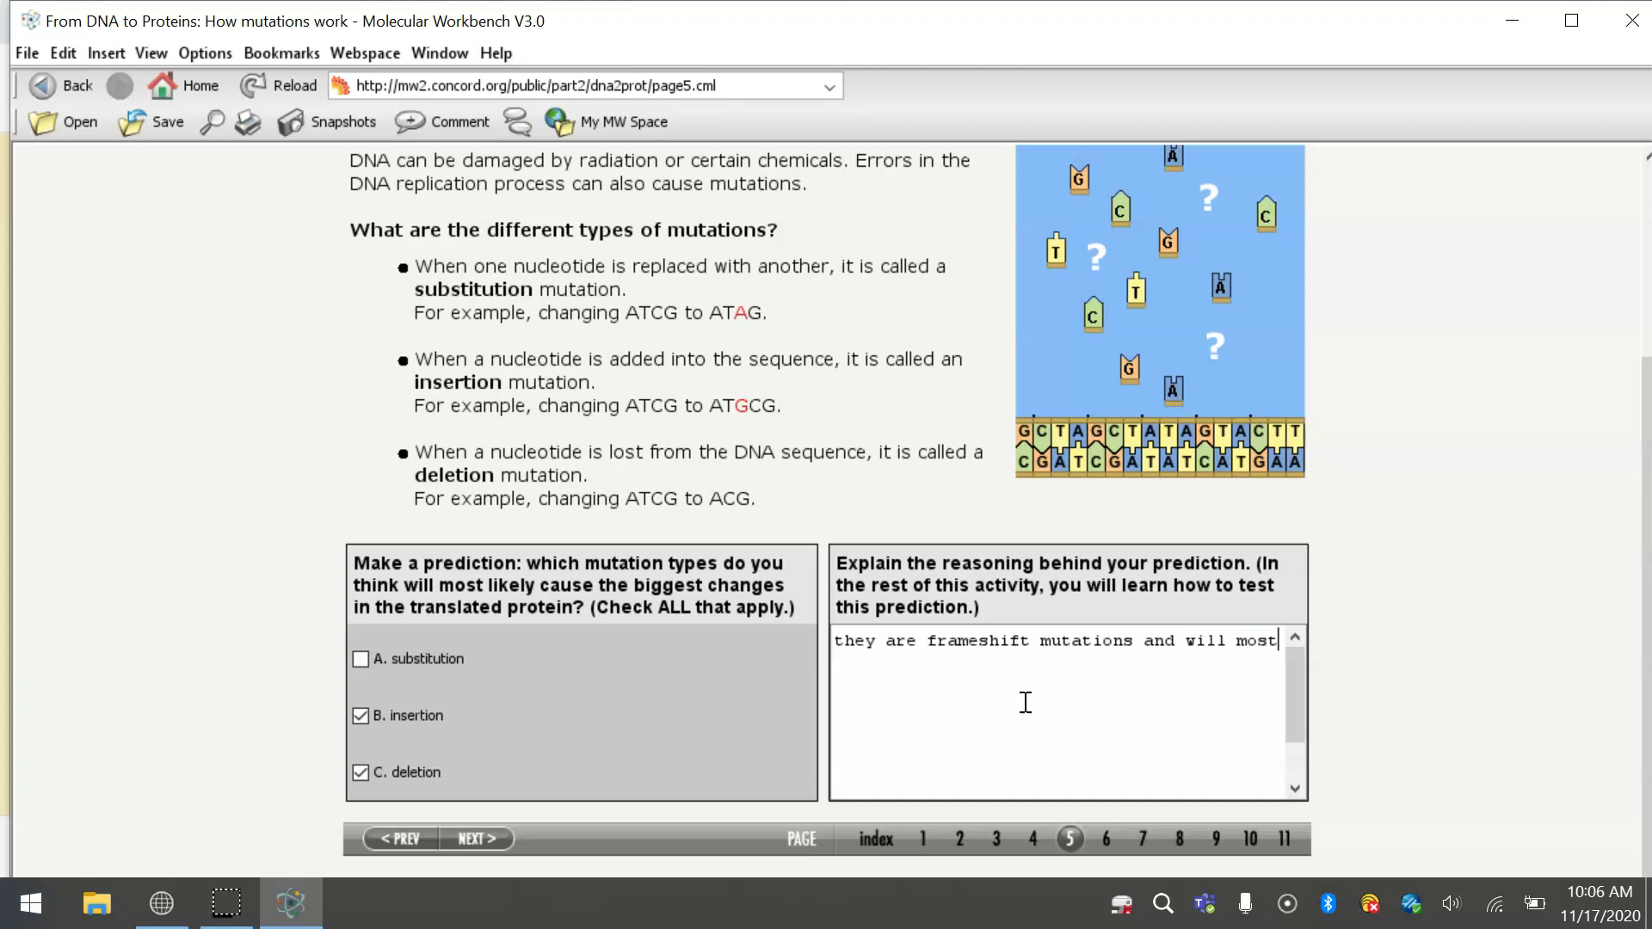
type("kely cause c")
type("hanges to more amino acids")
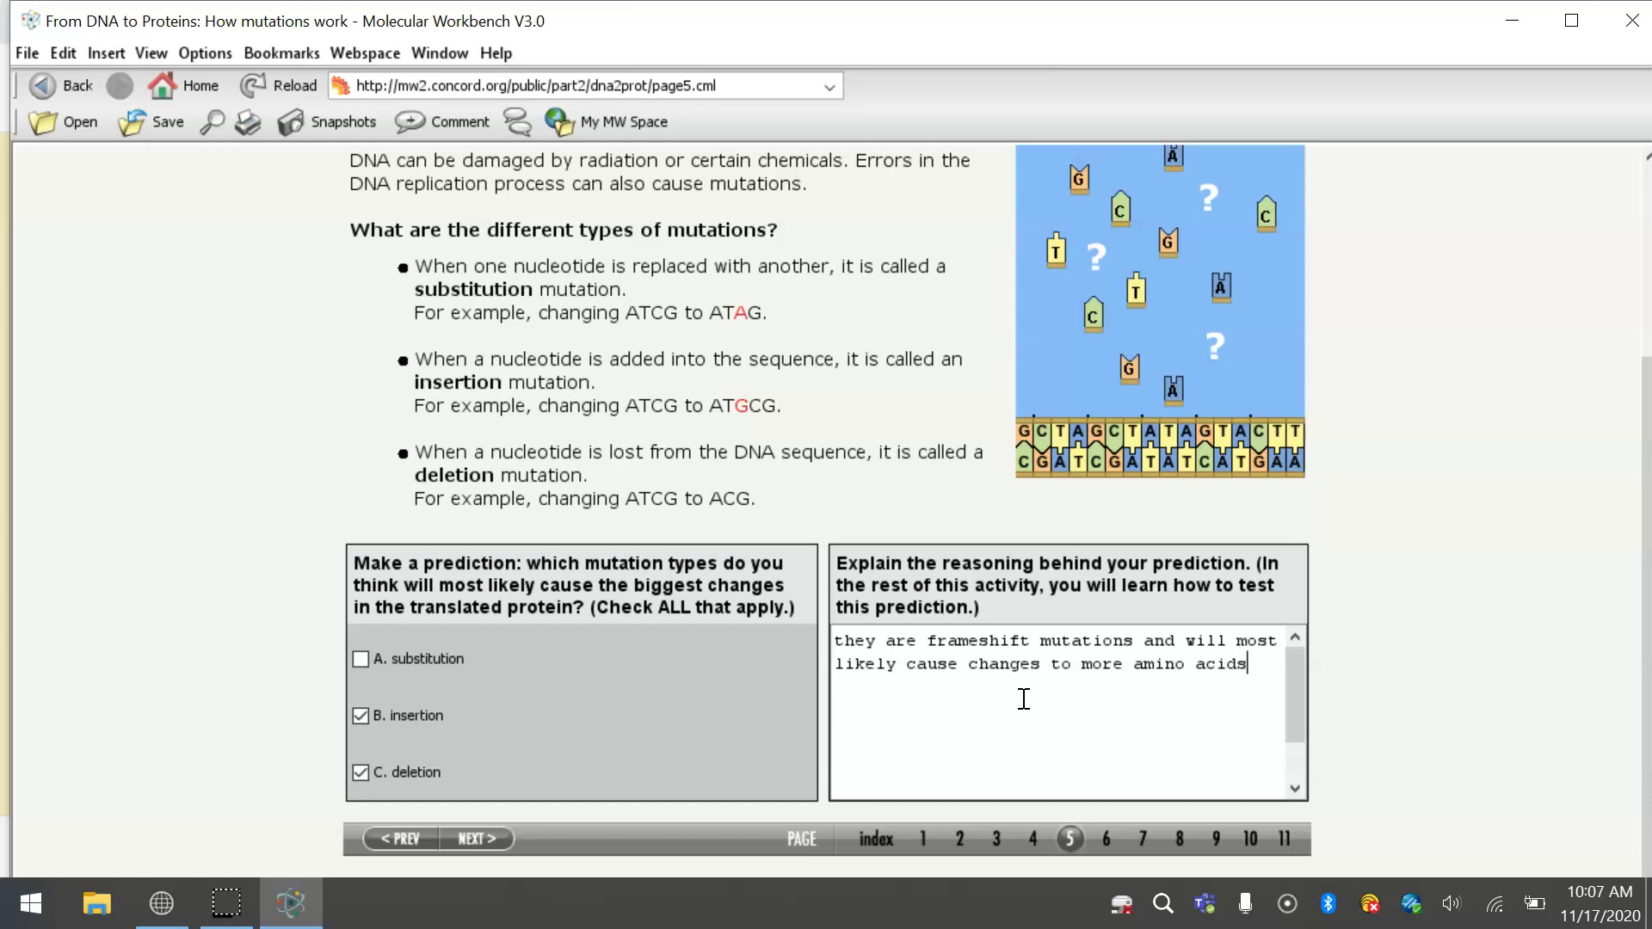
left_click(482, 840)
Go to page 6, Substitution mutations, and scroll down to its DNA model.
left_click(471, 839)
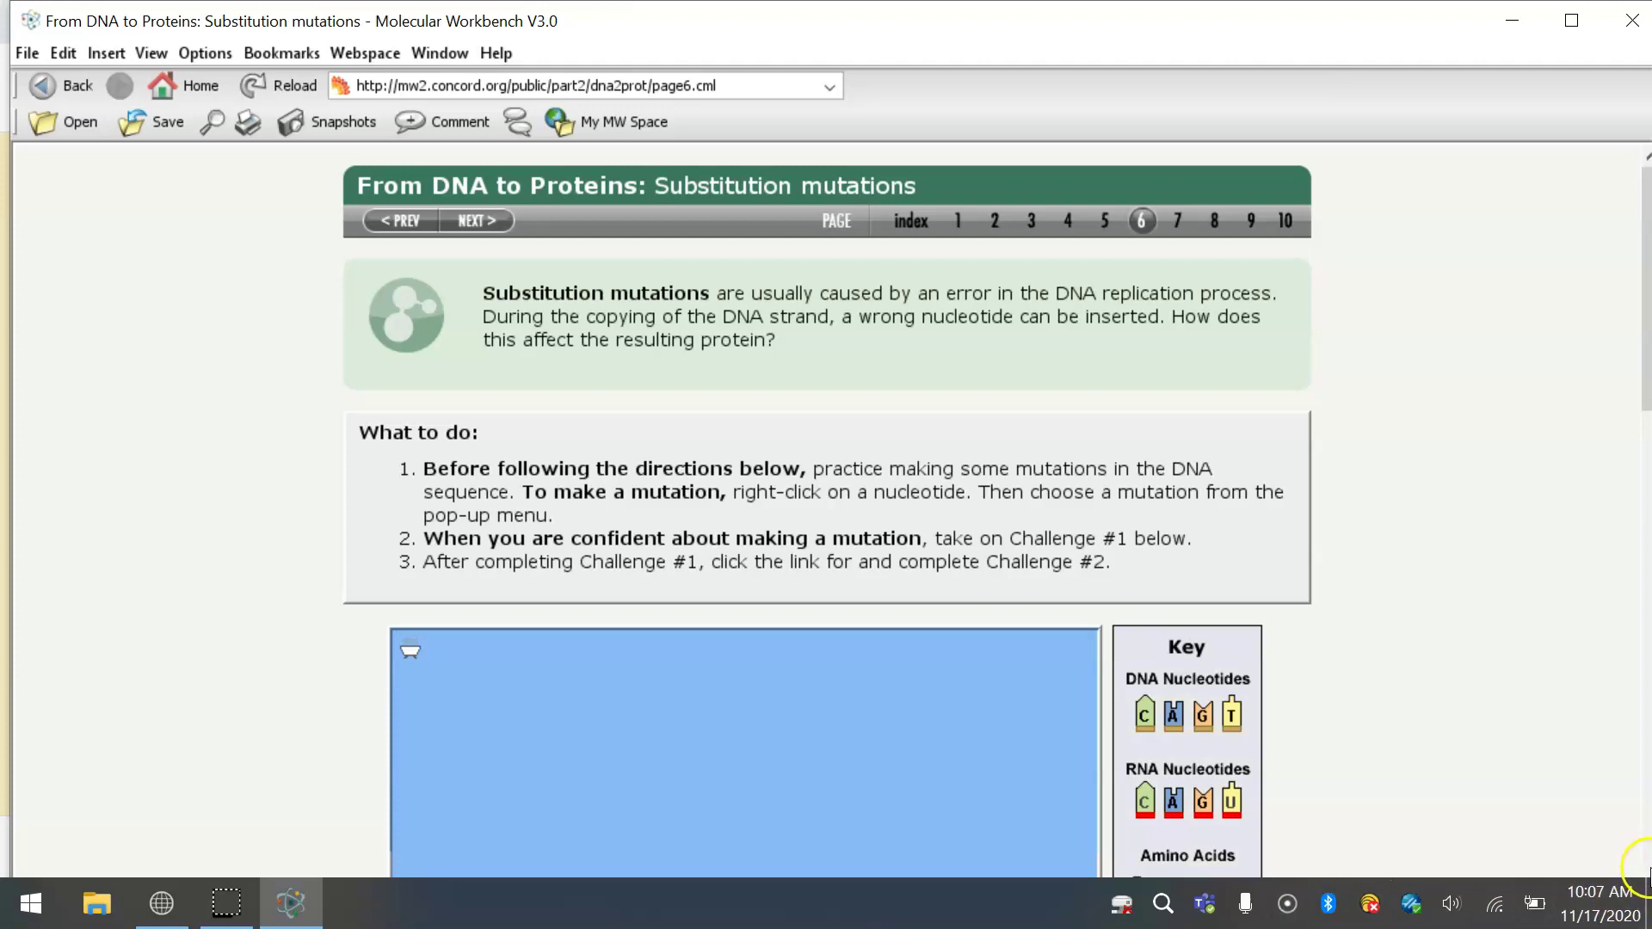
scroll(1646, 870, "down", 10)
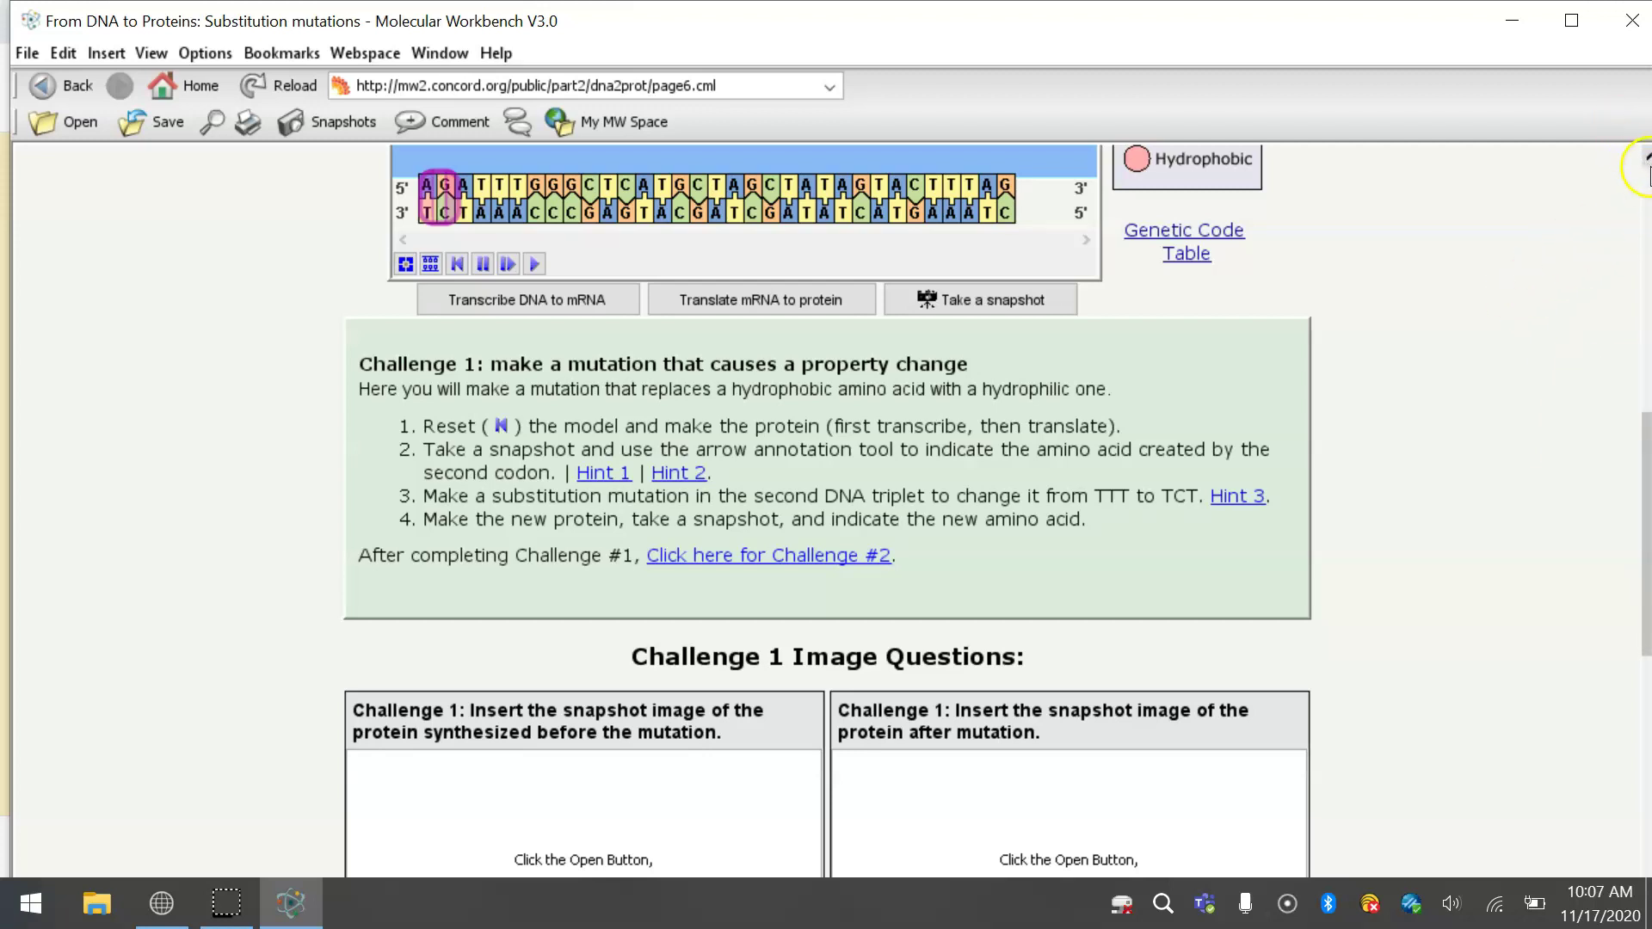
scroll(1649, 172, "up", 10)
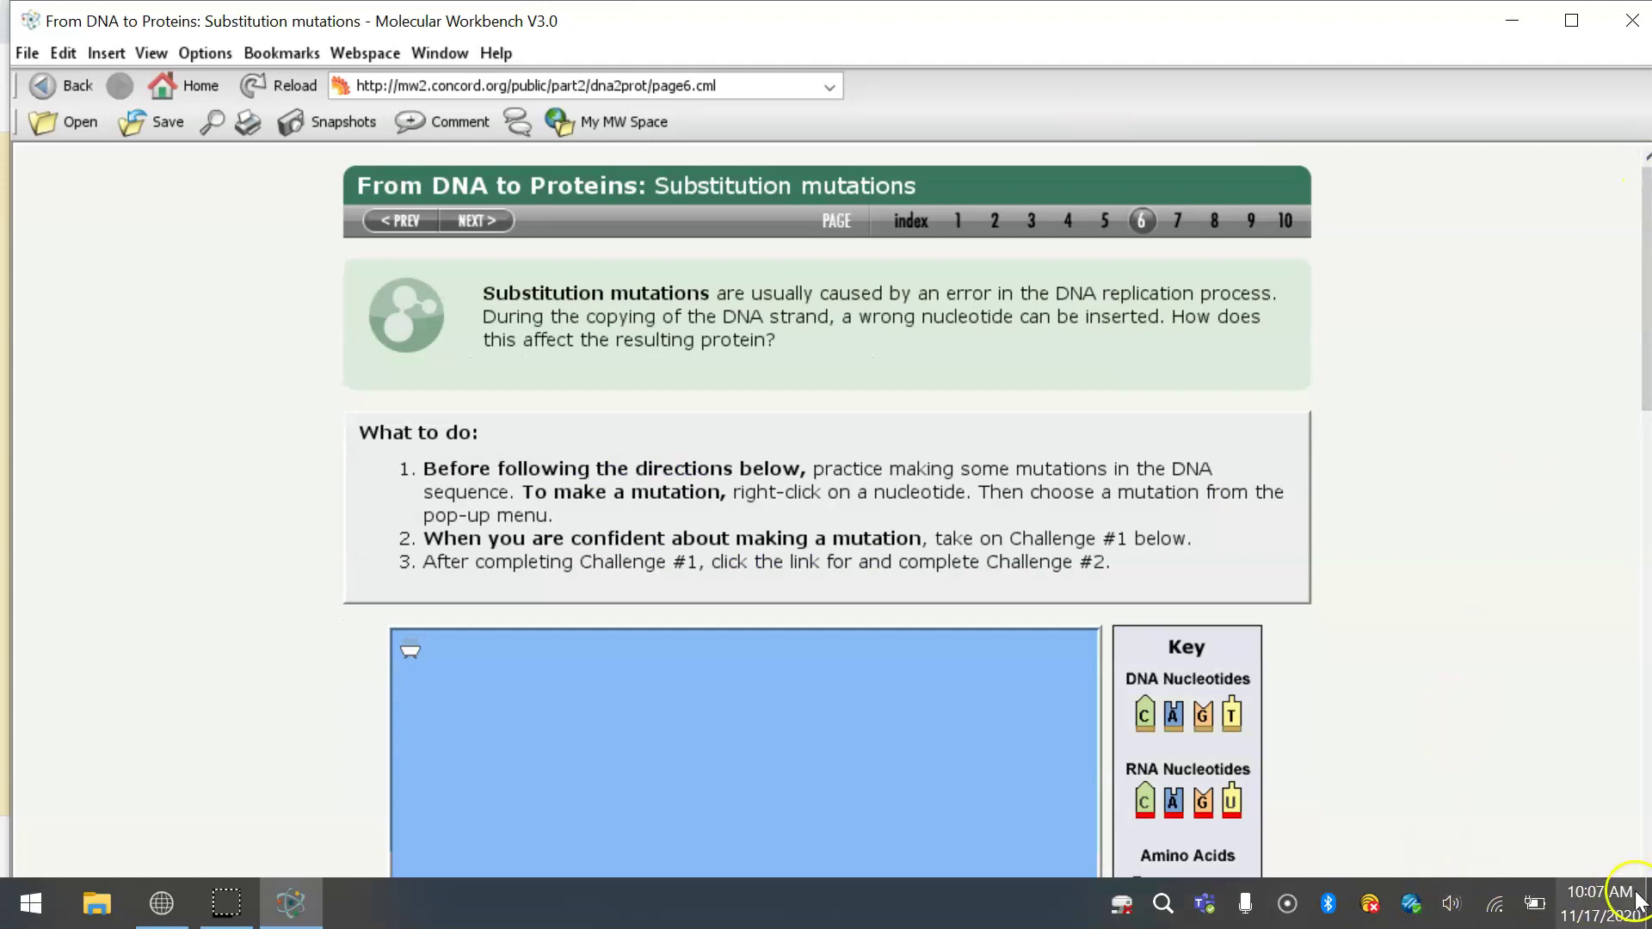
left_click(1648, 863)
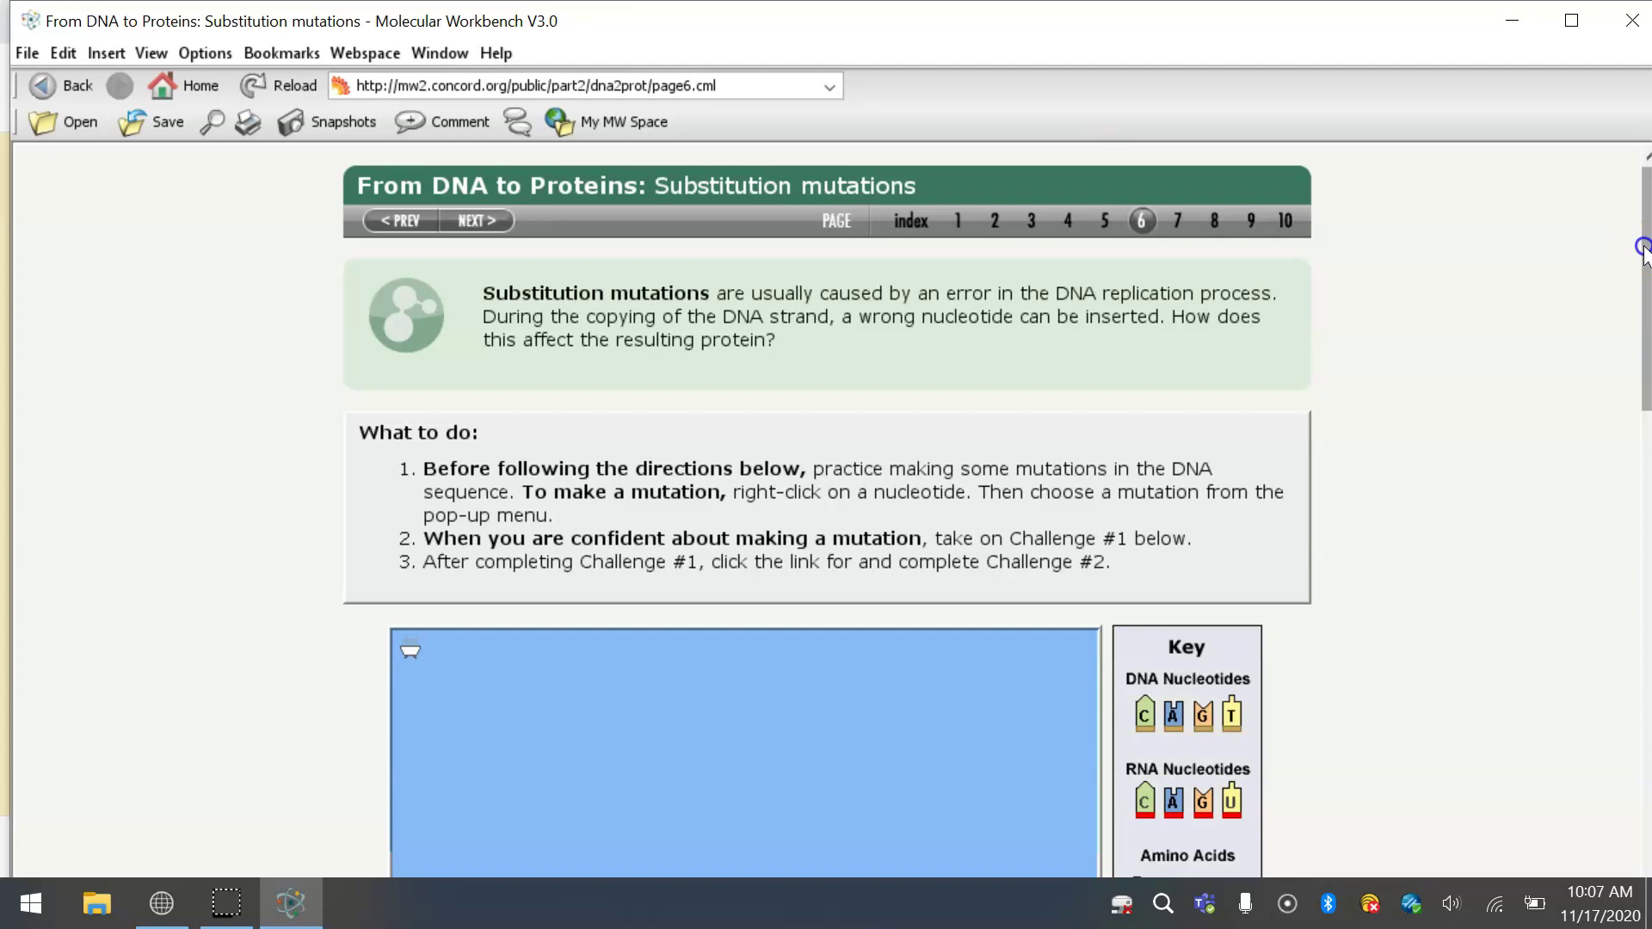
left_click_drag(1643, 249, 1644, 353)
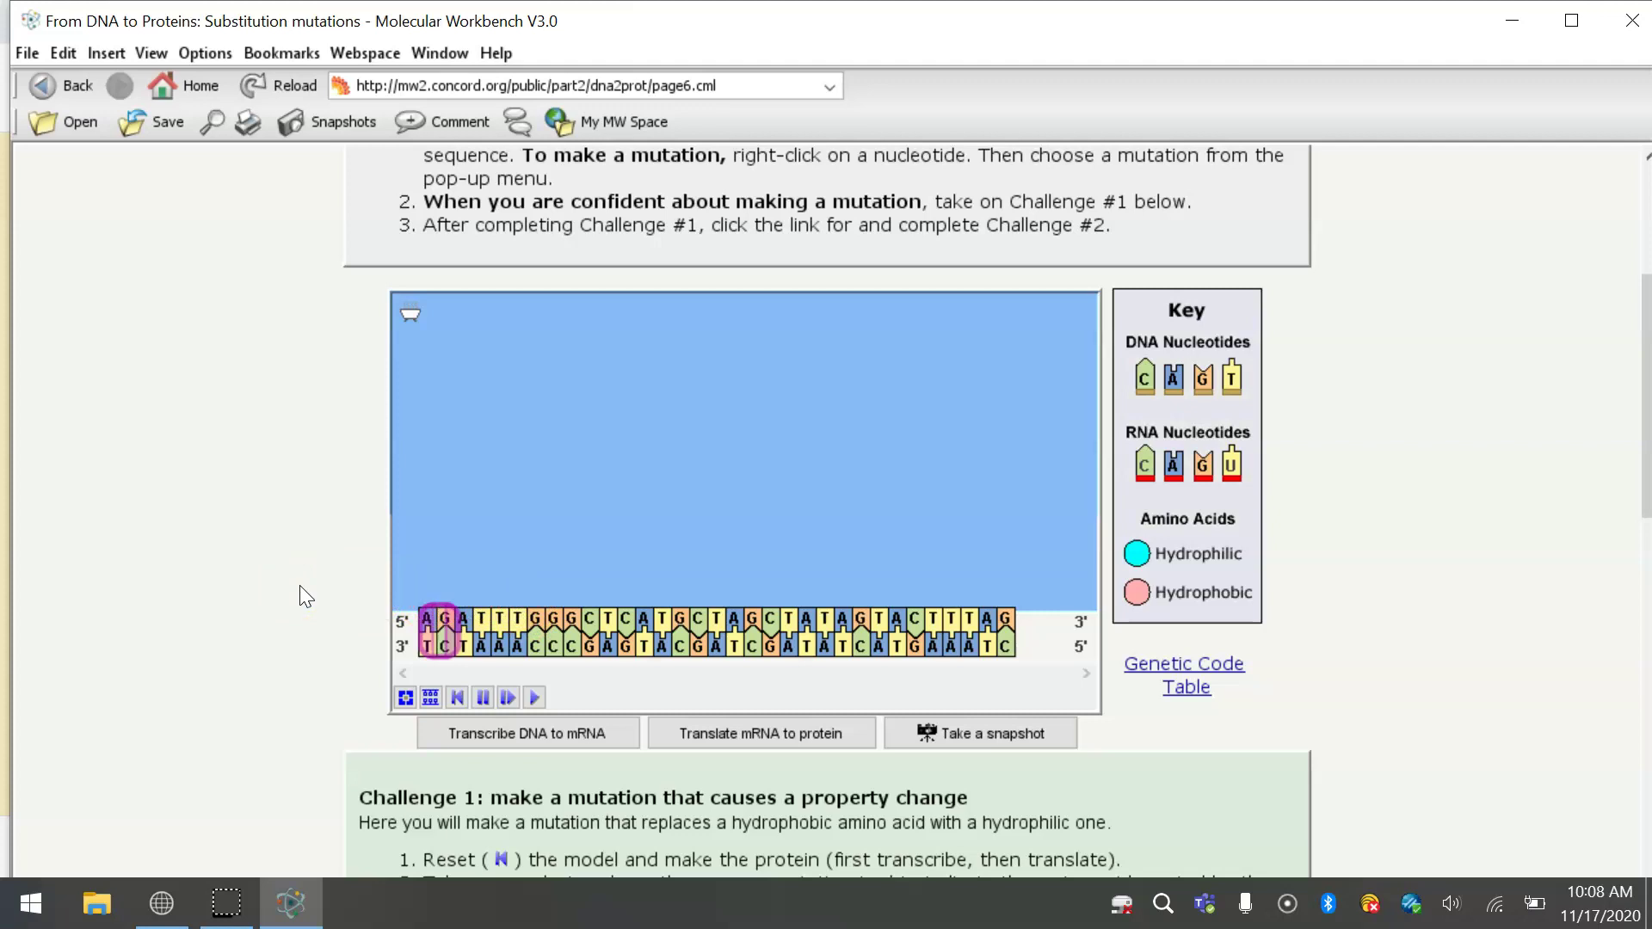
Transcribe the DNA into mRNA and check which amino acid the GAG triplet encodes.
left_click(578, 724)
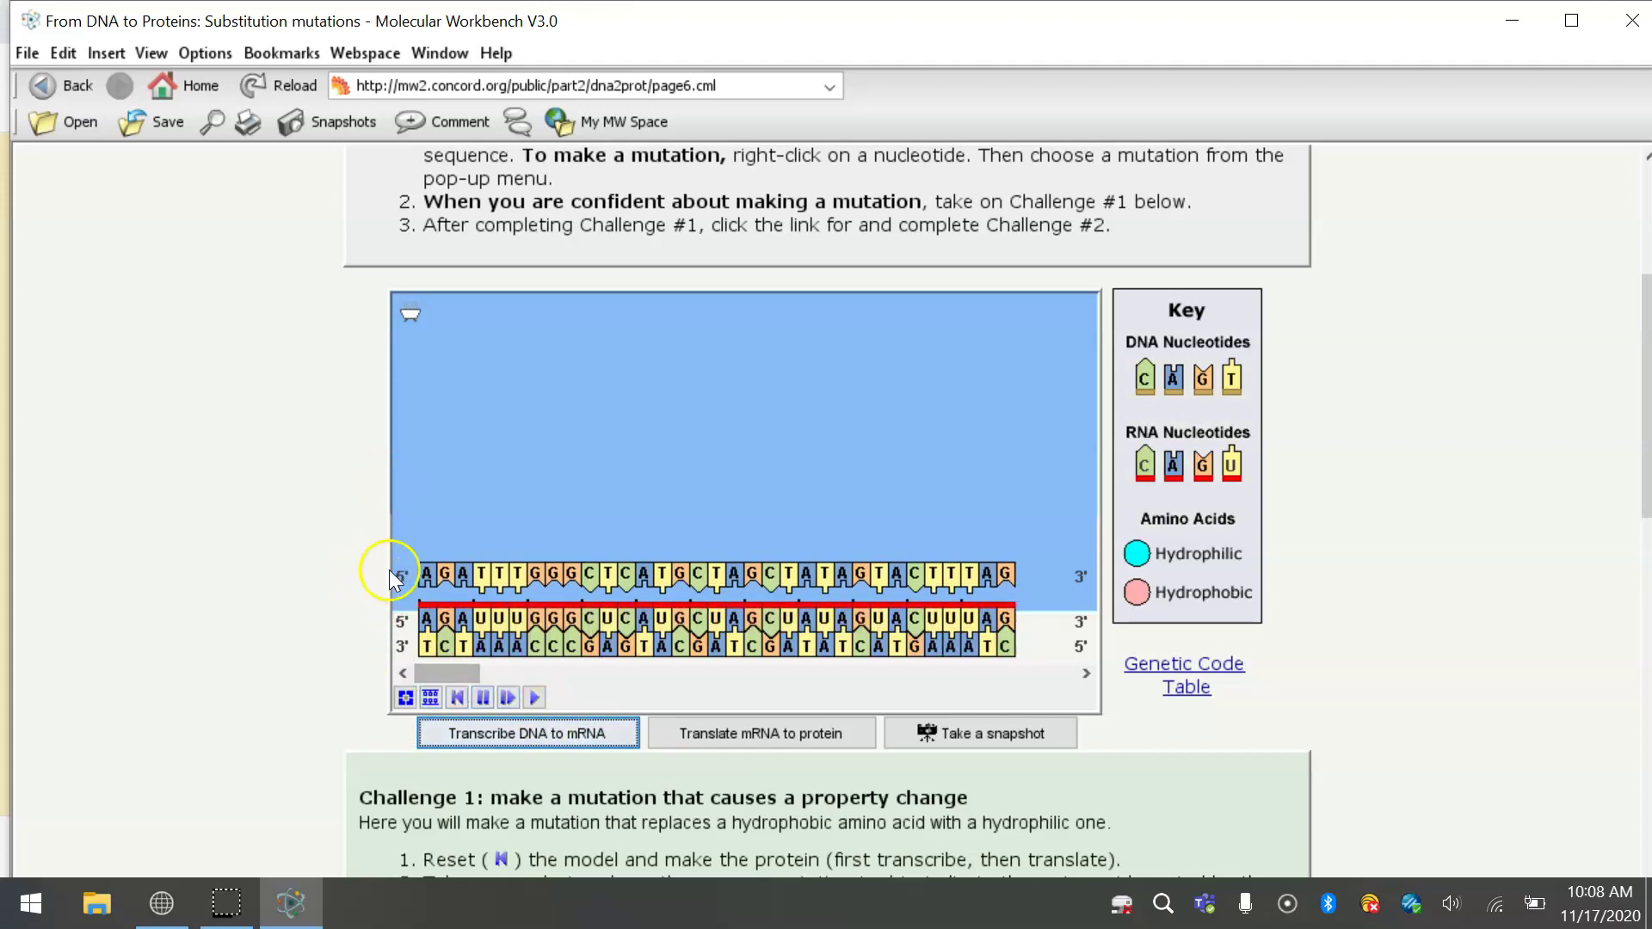
left_click(490, 618)
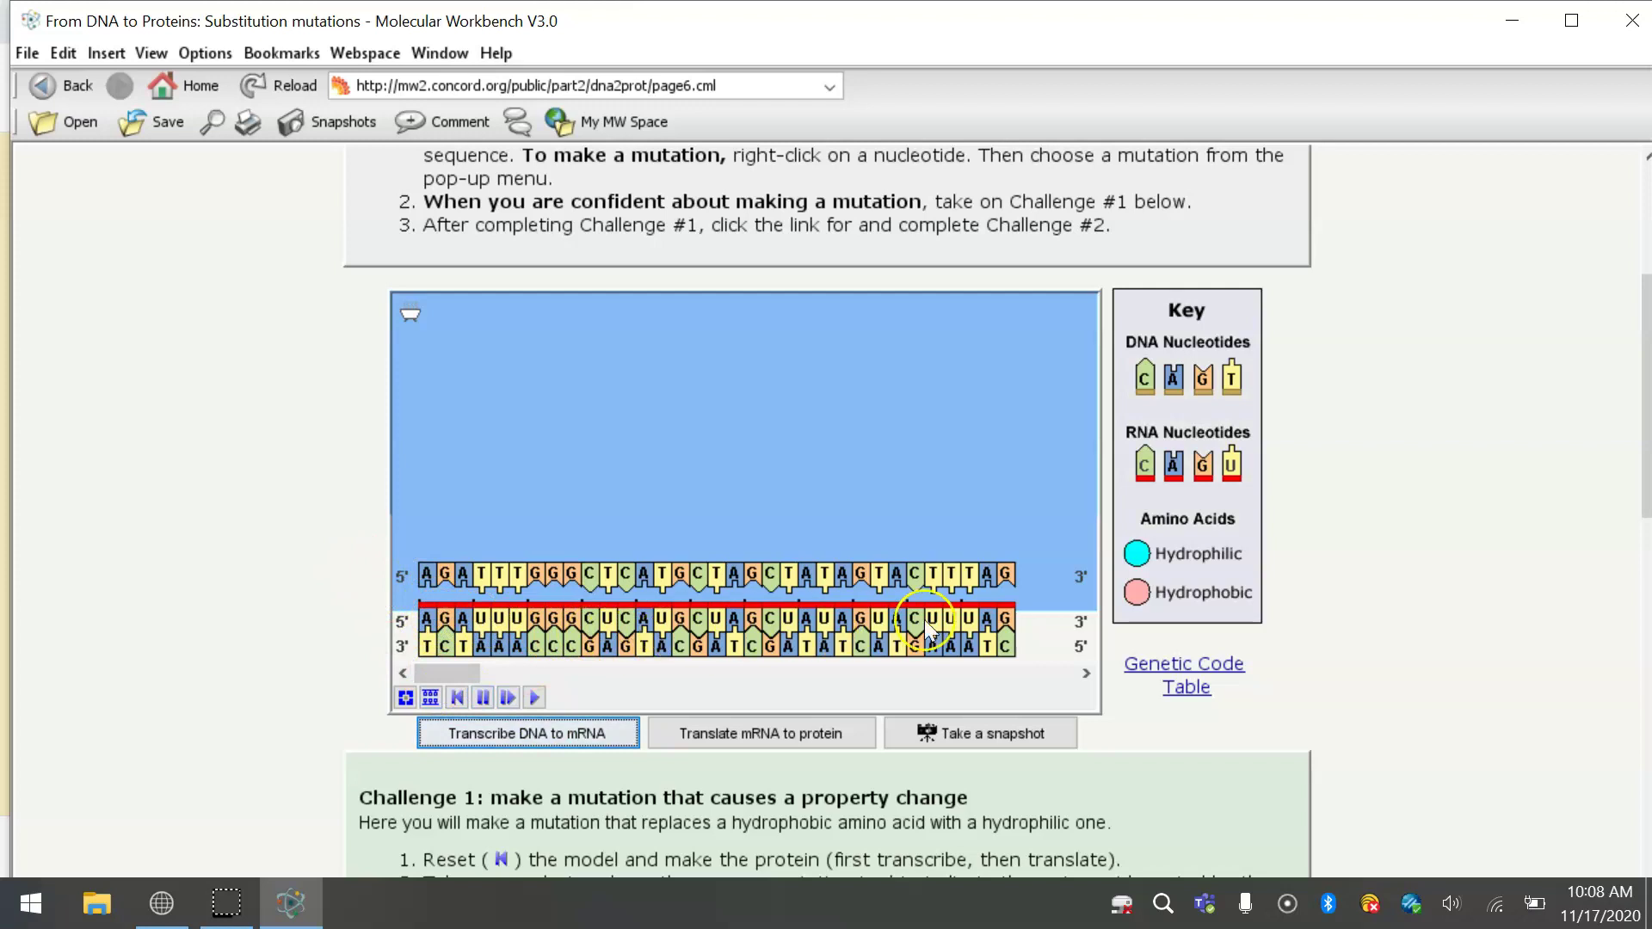
mouse_move(687, 640)
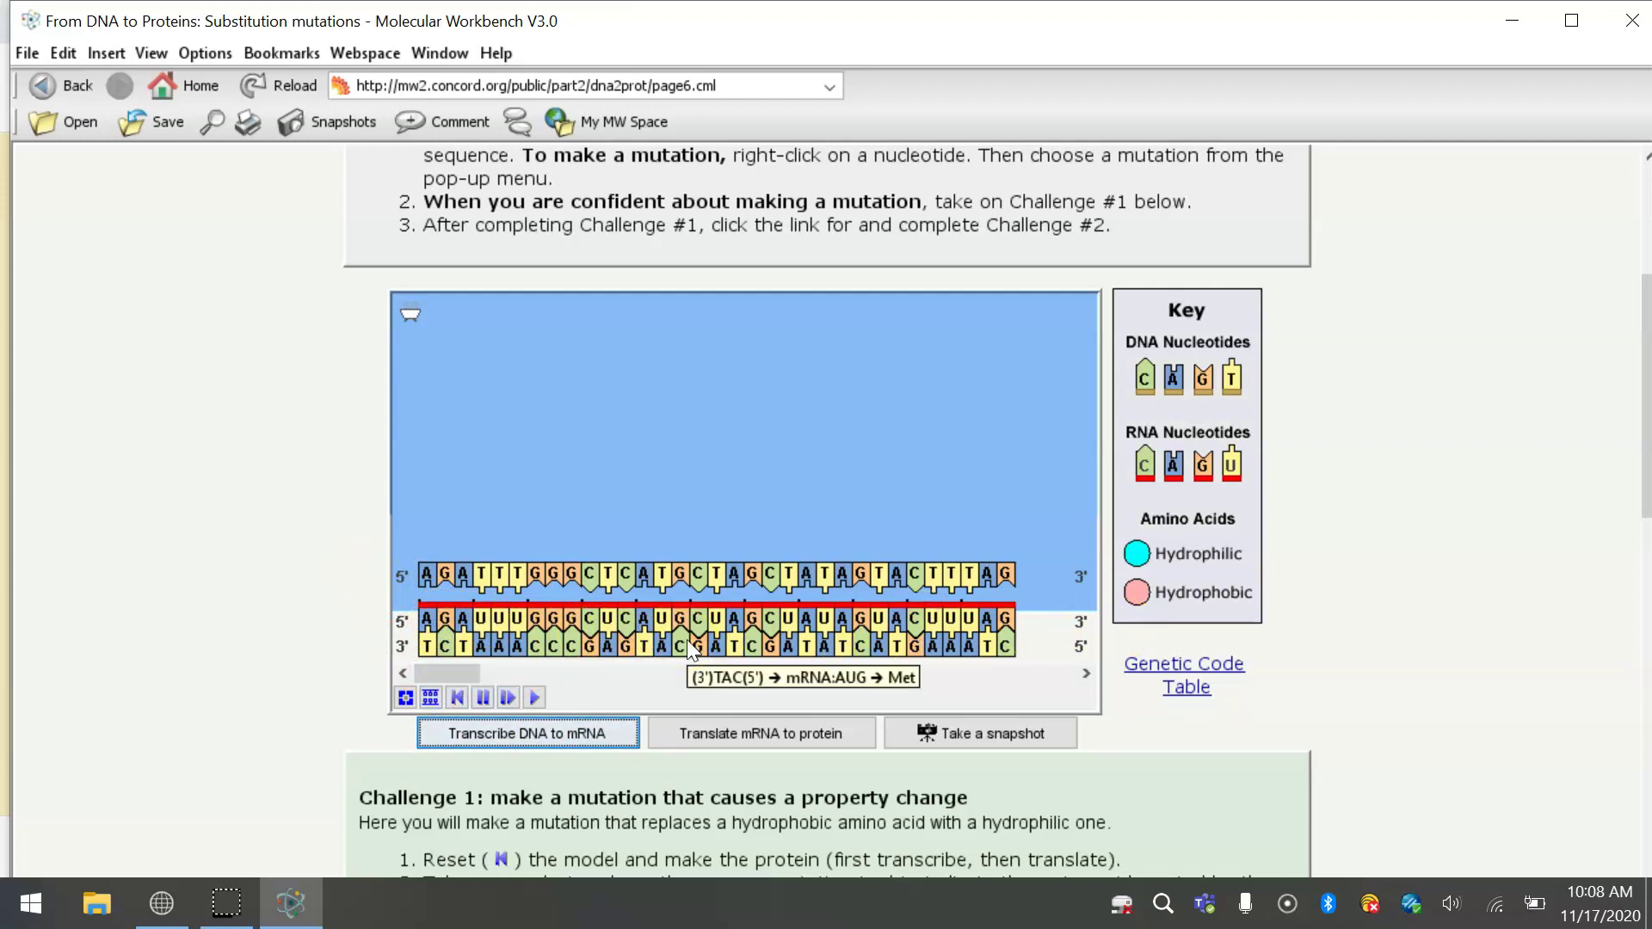
left_click(594, 643)
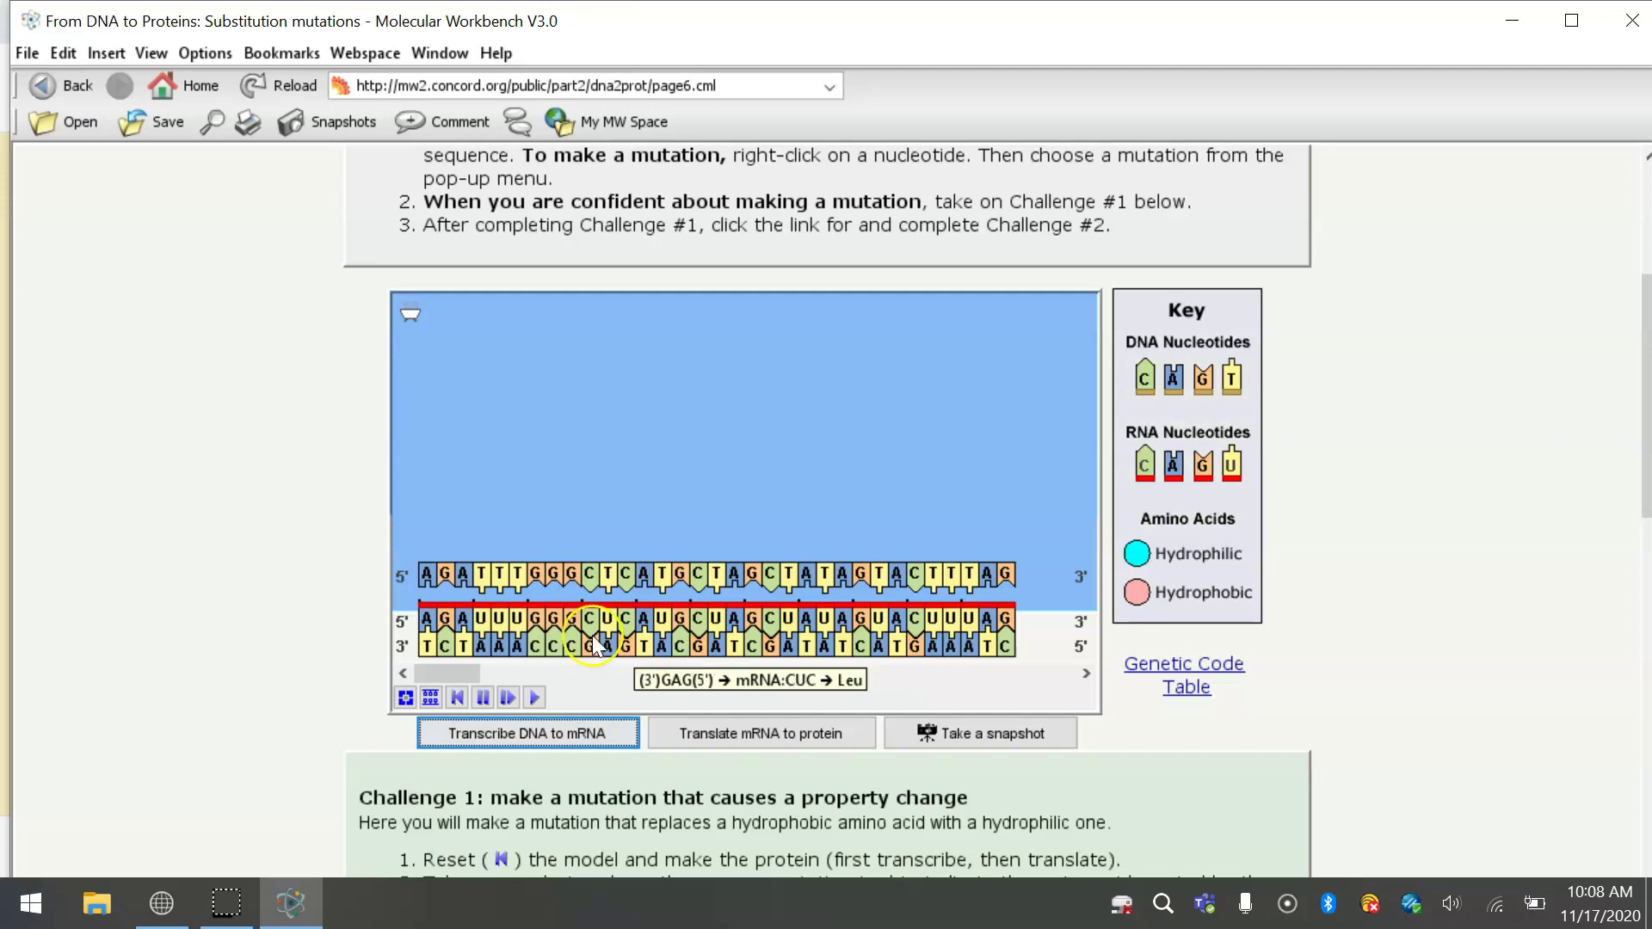
Inspect the nucleotides and amino acid of the first mRNA codon AGA.
left_click(442, 621)
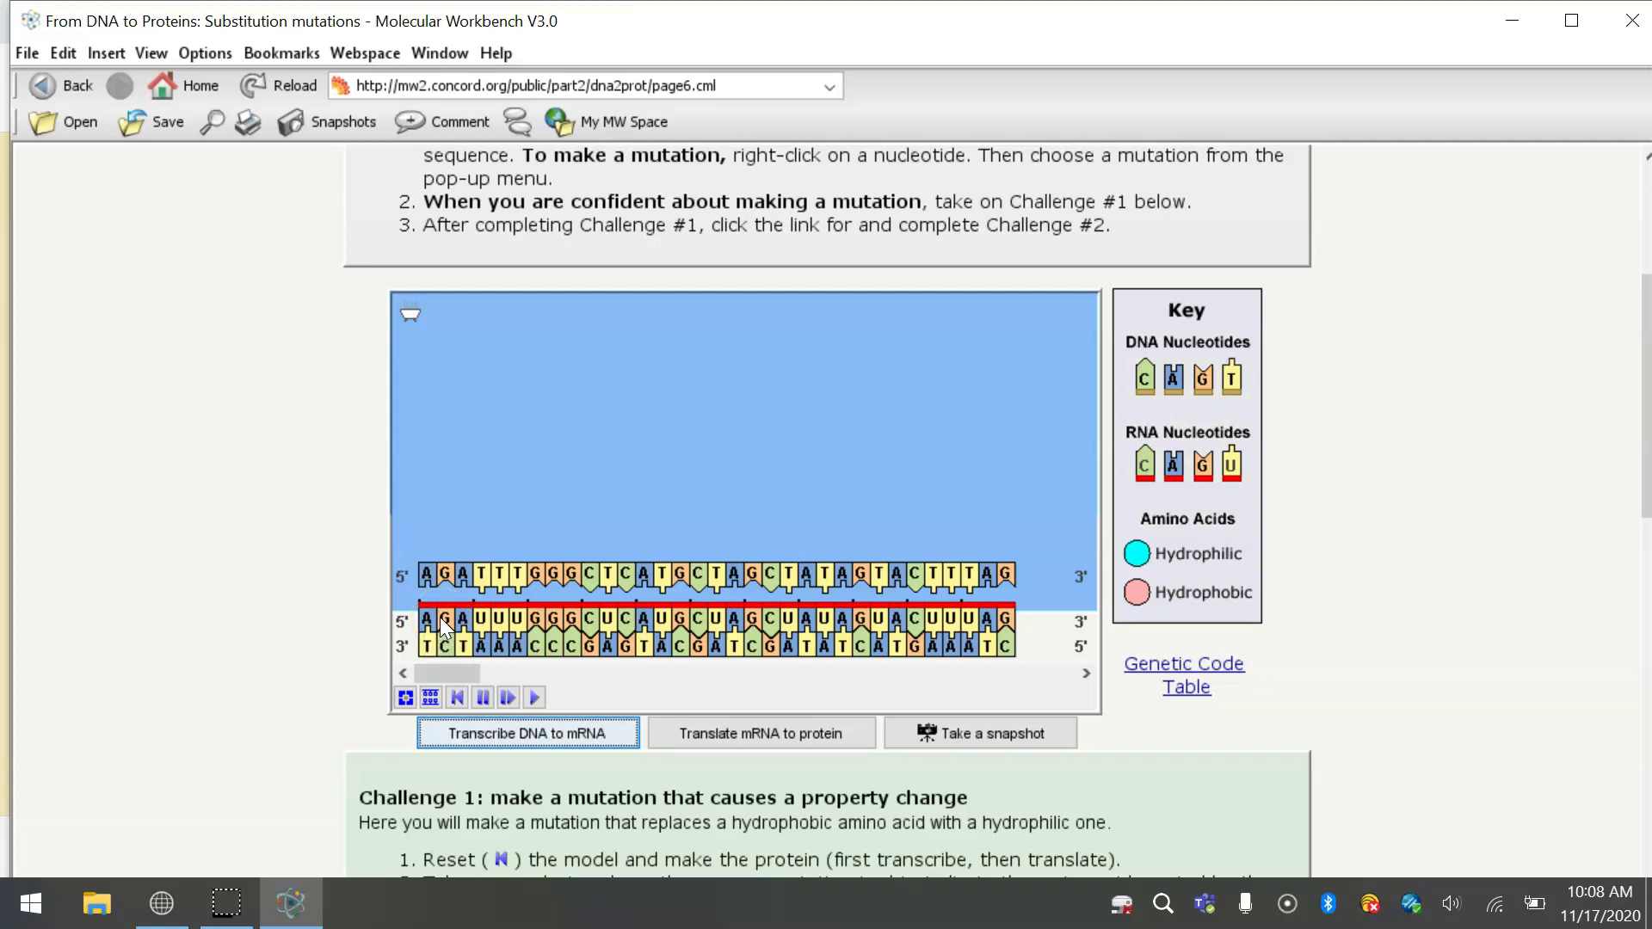
left_click(462, 623)
left_click(434, 622)
left_click(444, 620)
mouse_move(444, 619)
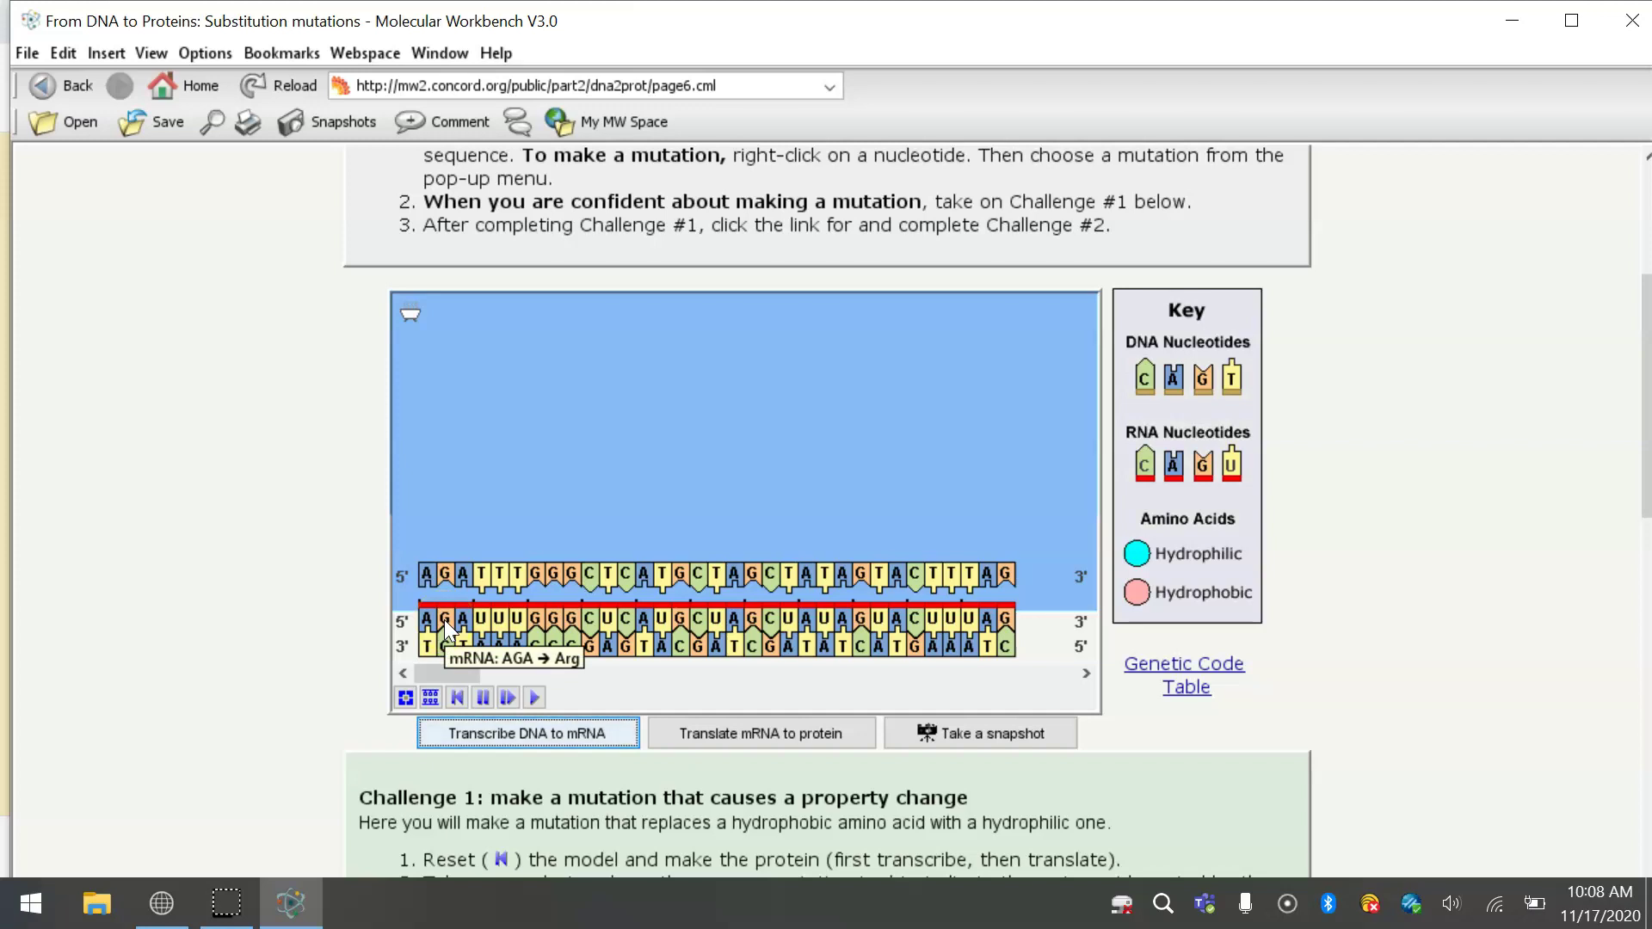
mouse_move(508, 616)
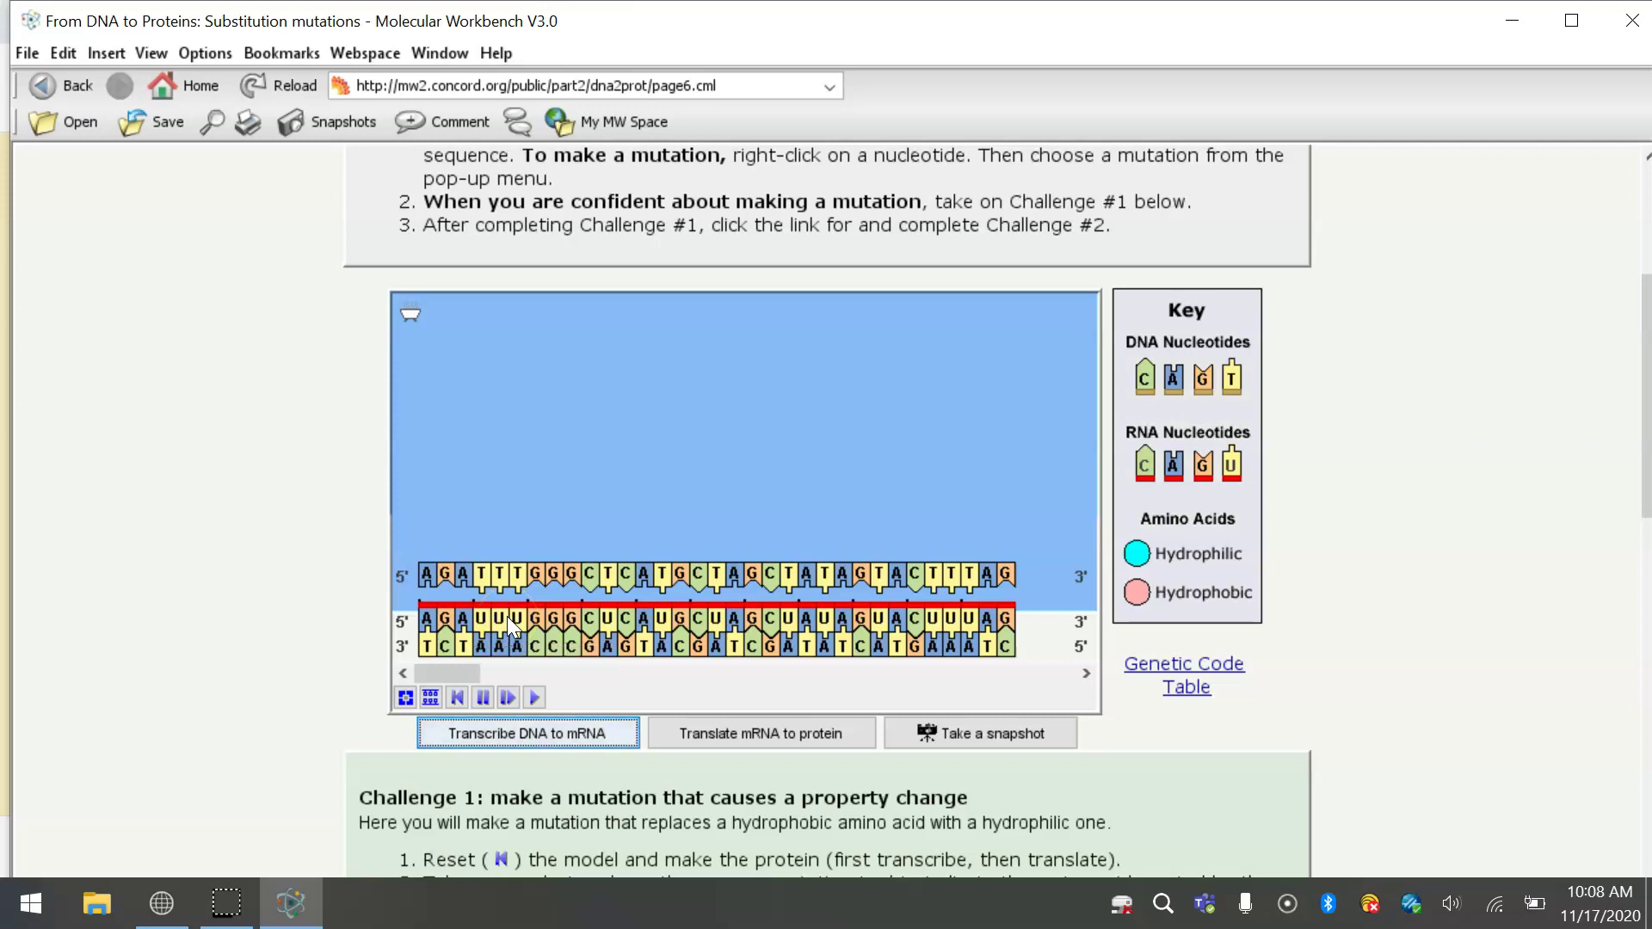
left_click(800, 740)
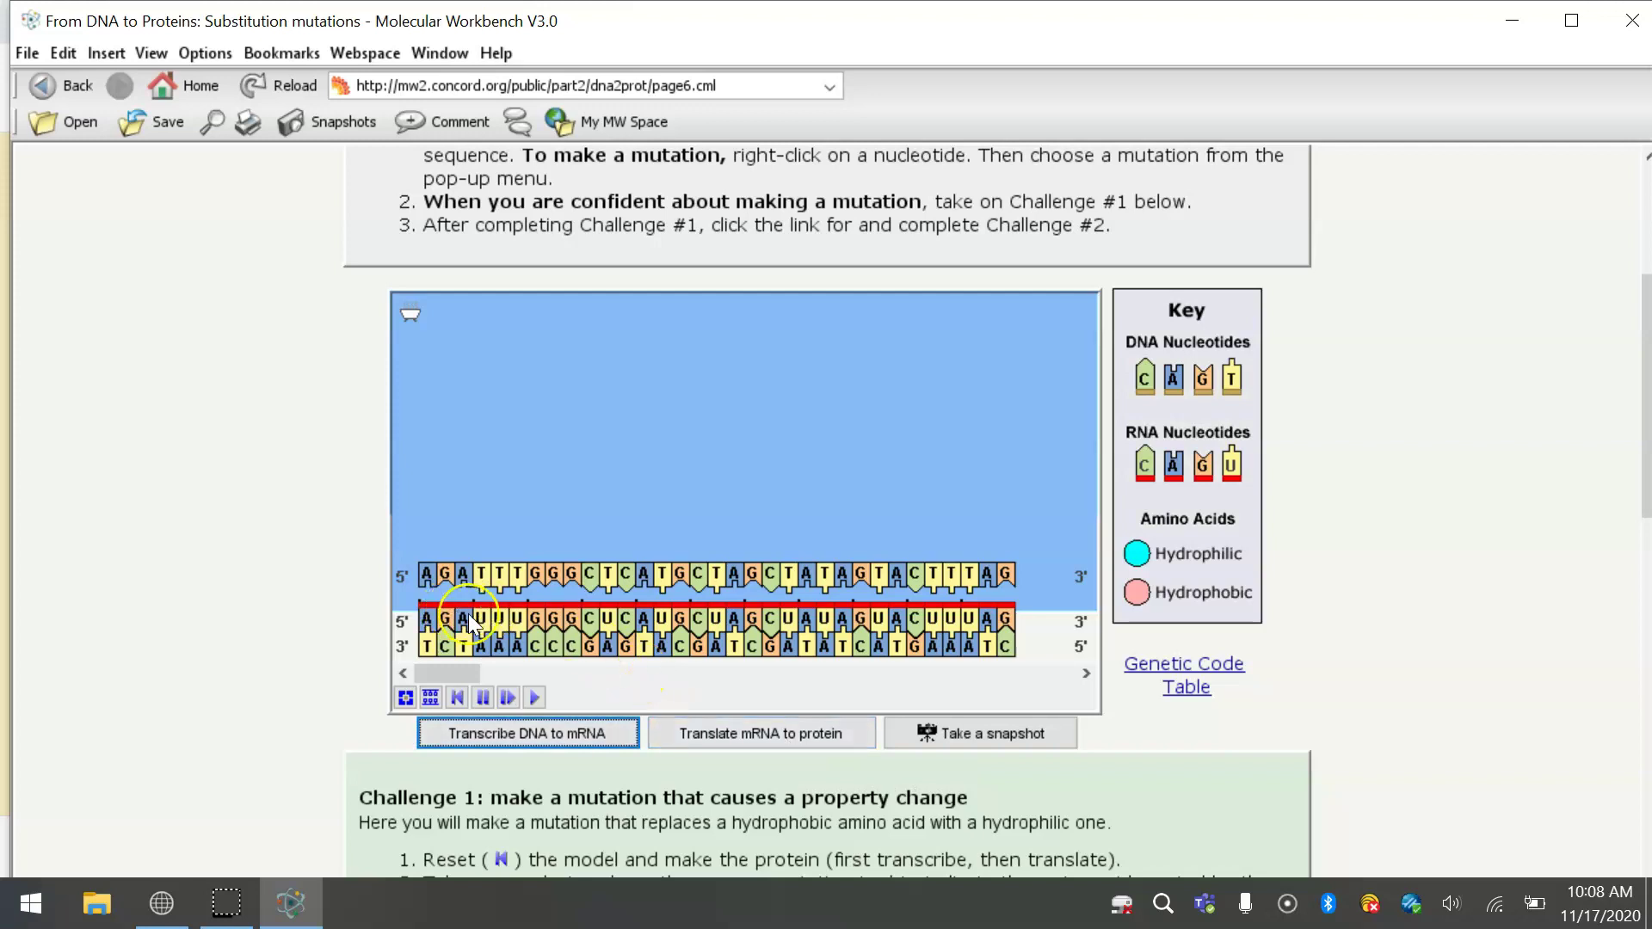
left_click(516, 625)
Translate the mRNA into a protein chain and drag the Arg amino acid aside.
left_click(804, 726)
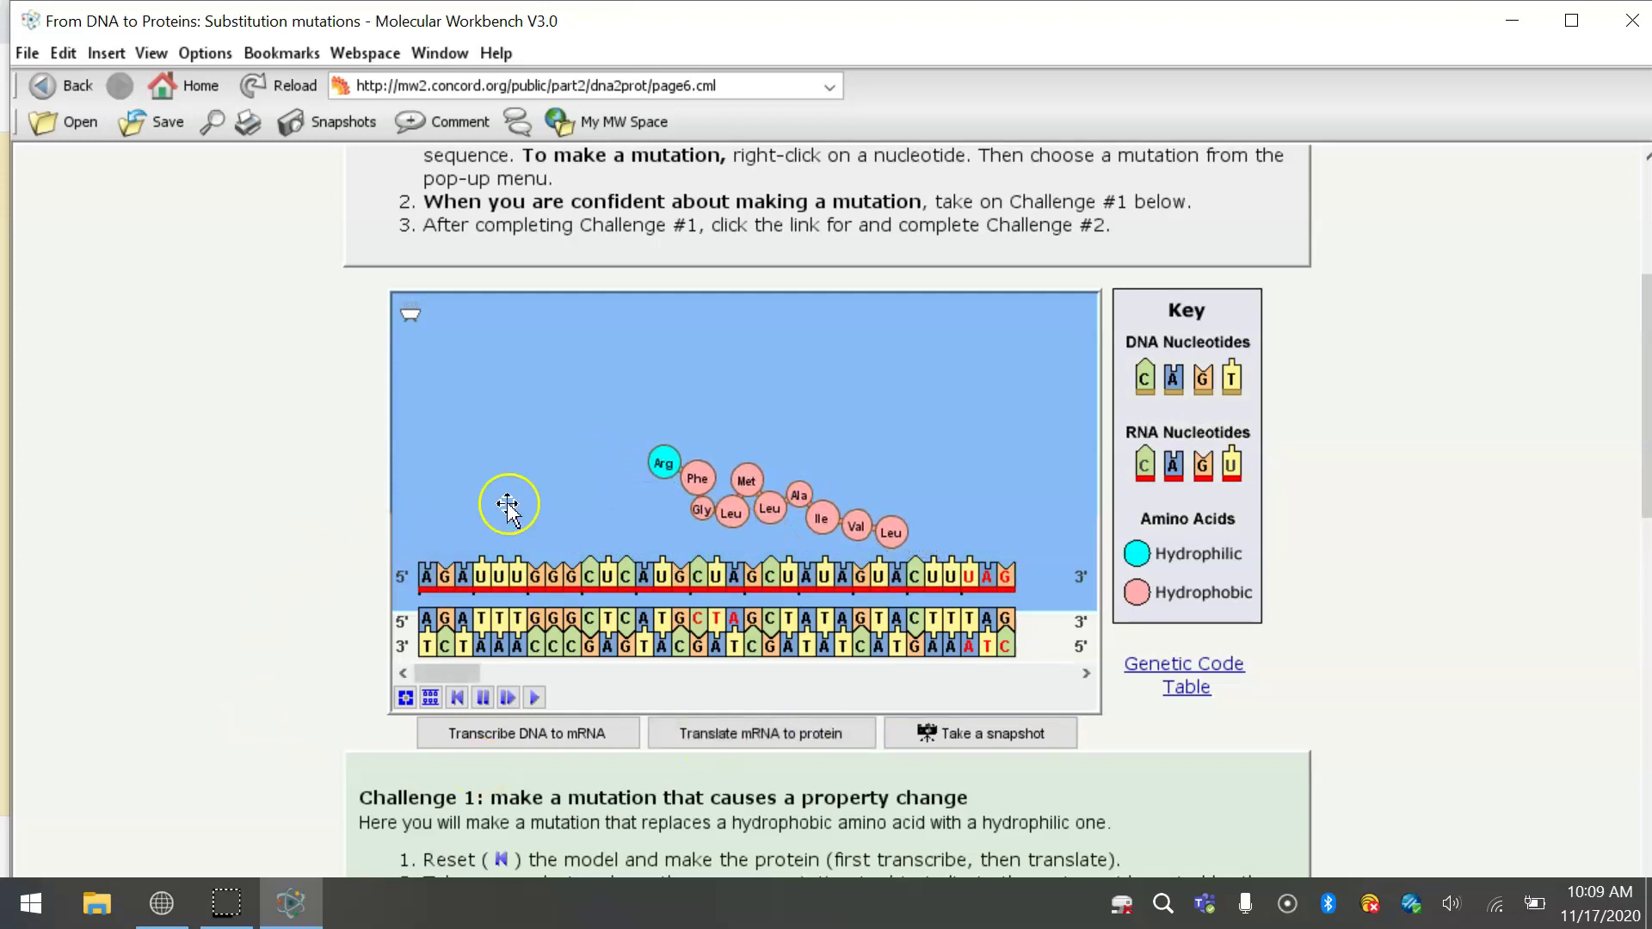
left_click_drag(658, 467, 698, 465)
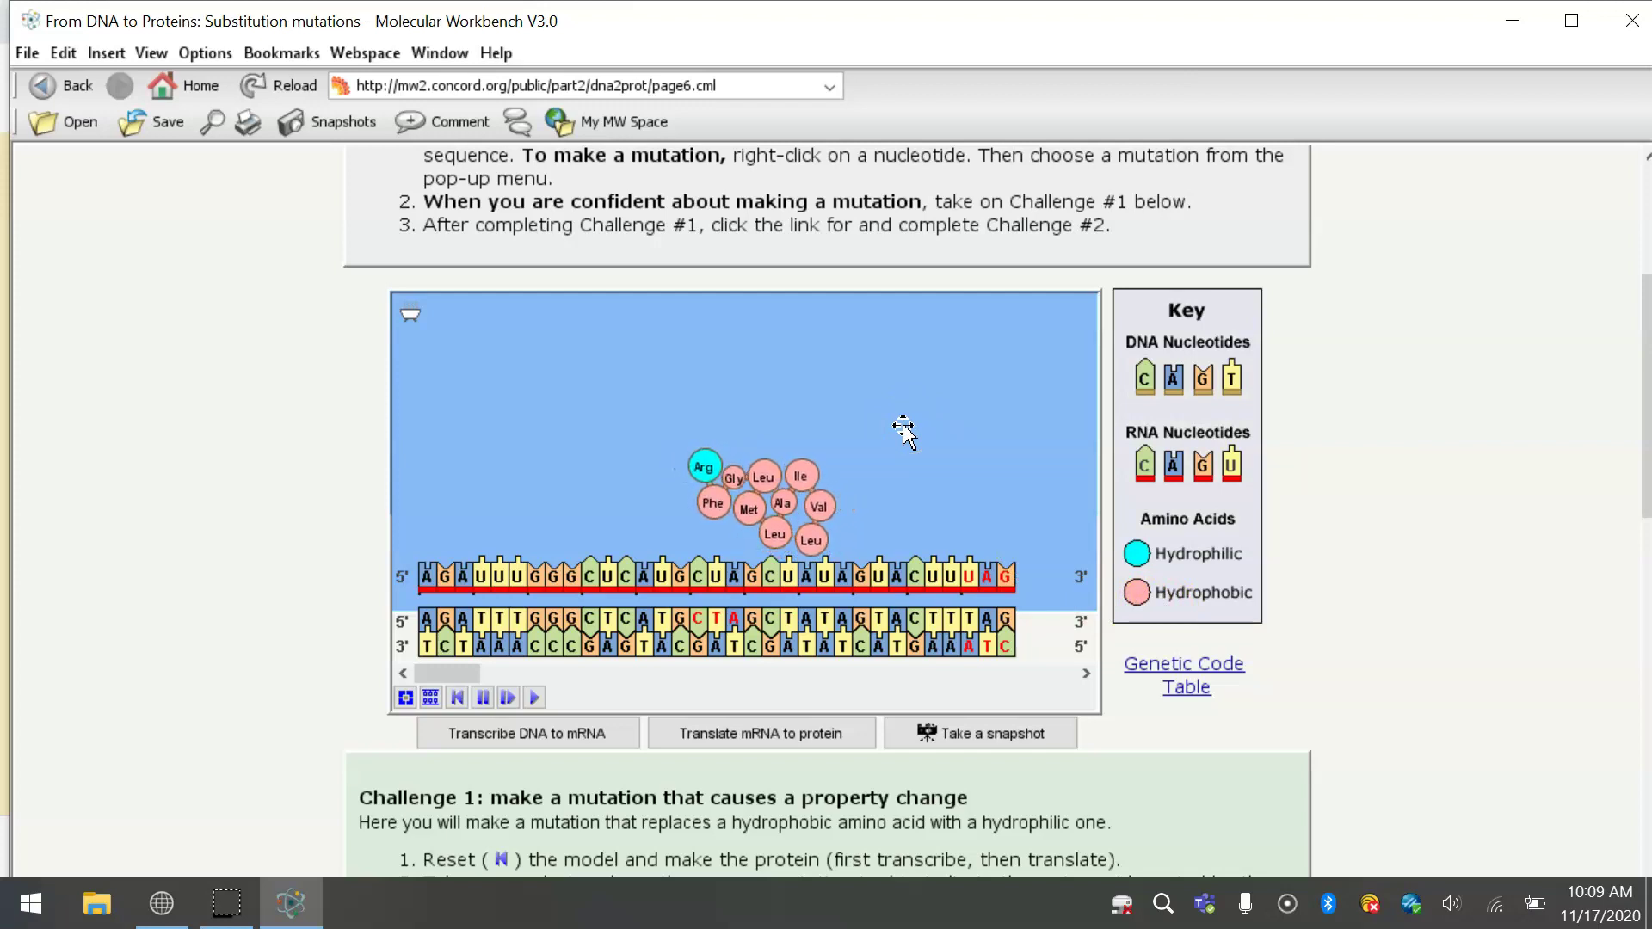
left_click(930, 750)
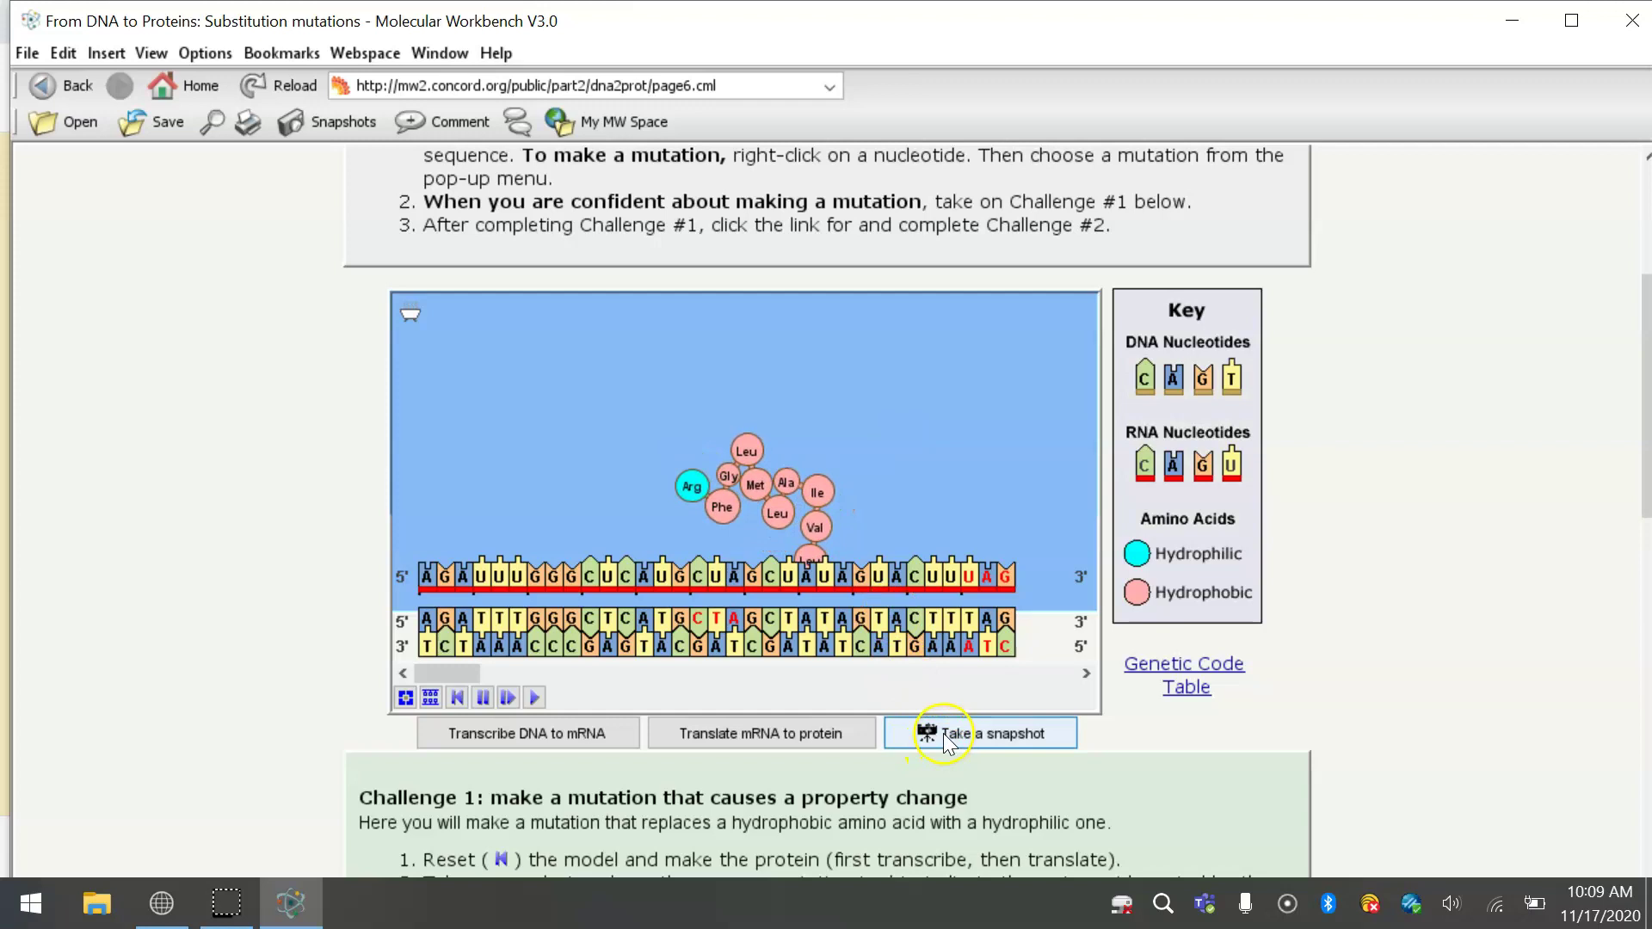
Save a snapshot of the original protein with an arrow drawn to Phe.
left_click(945, 738)
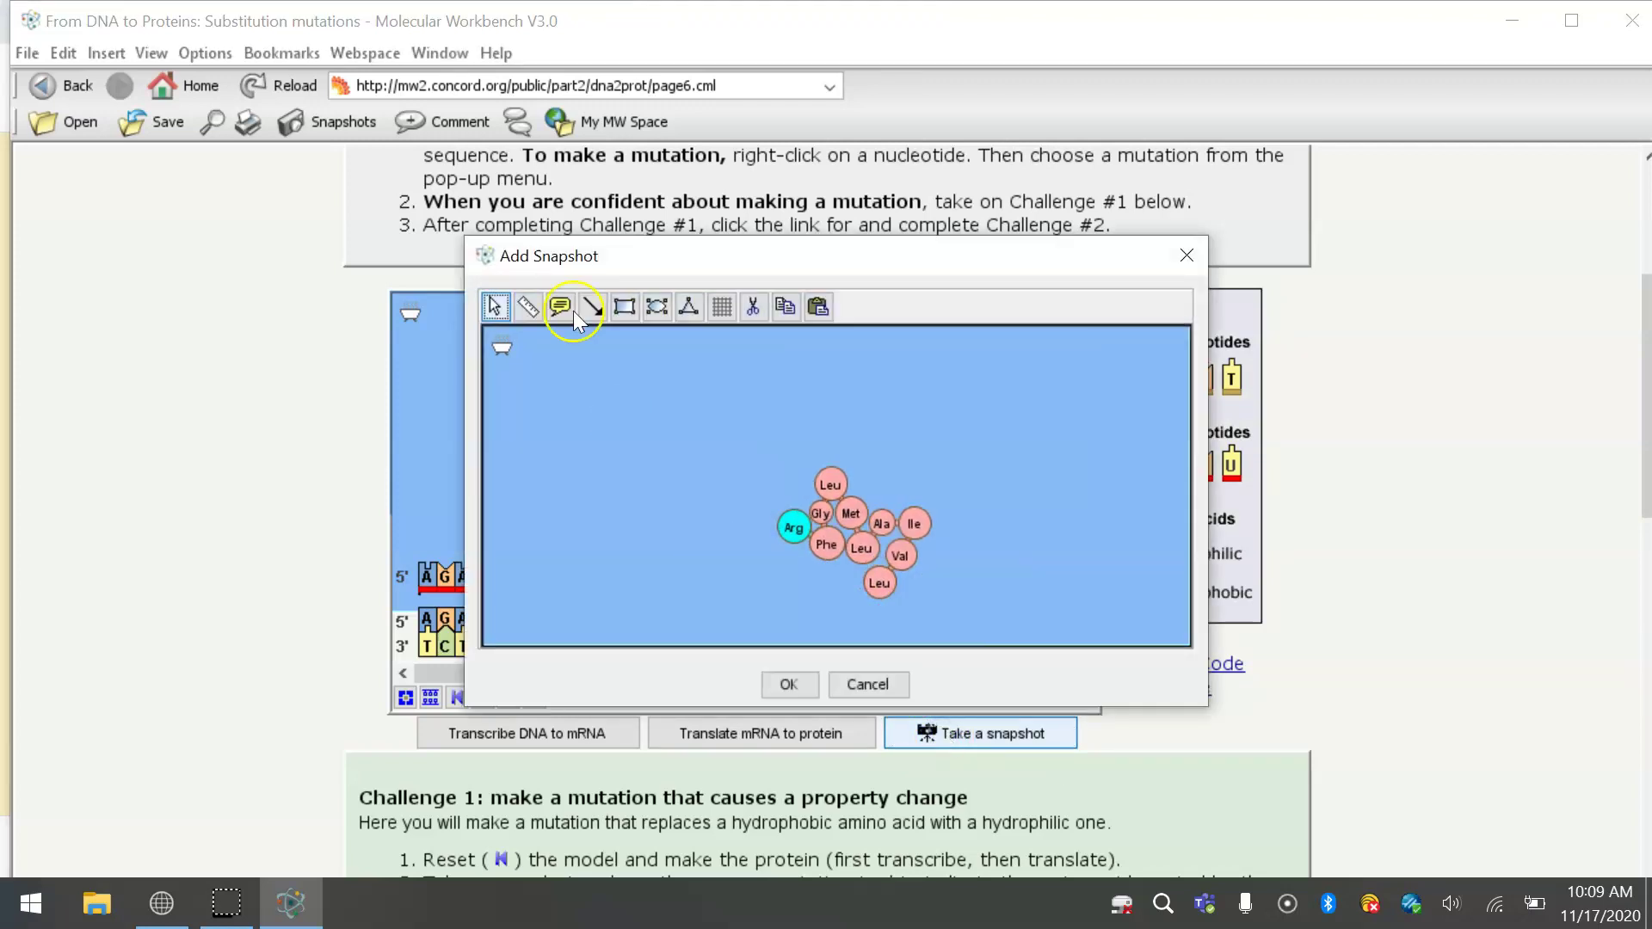
left_click(587, 312)
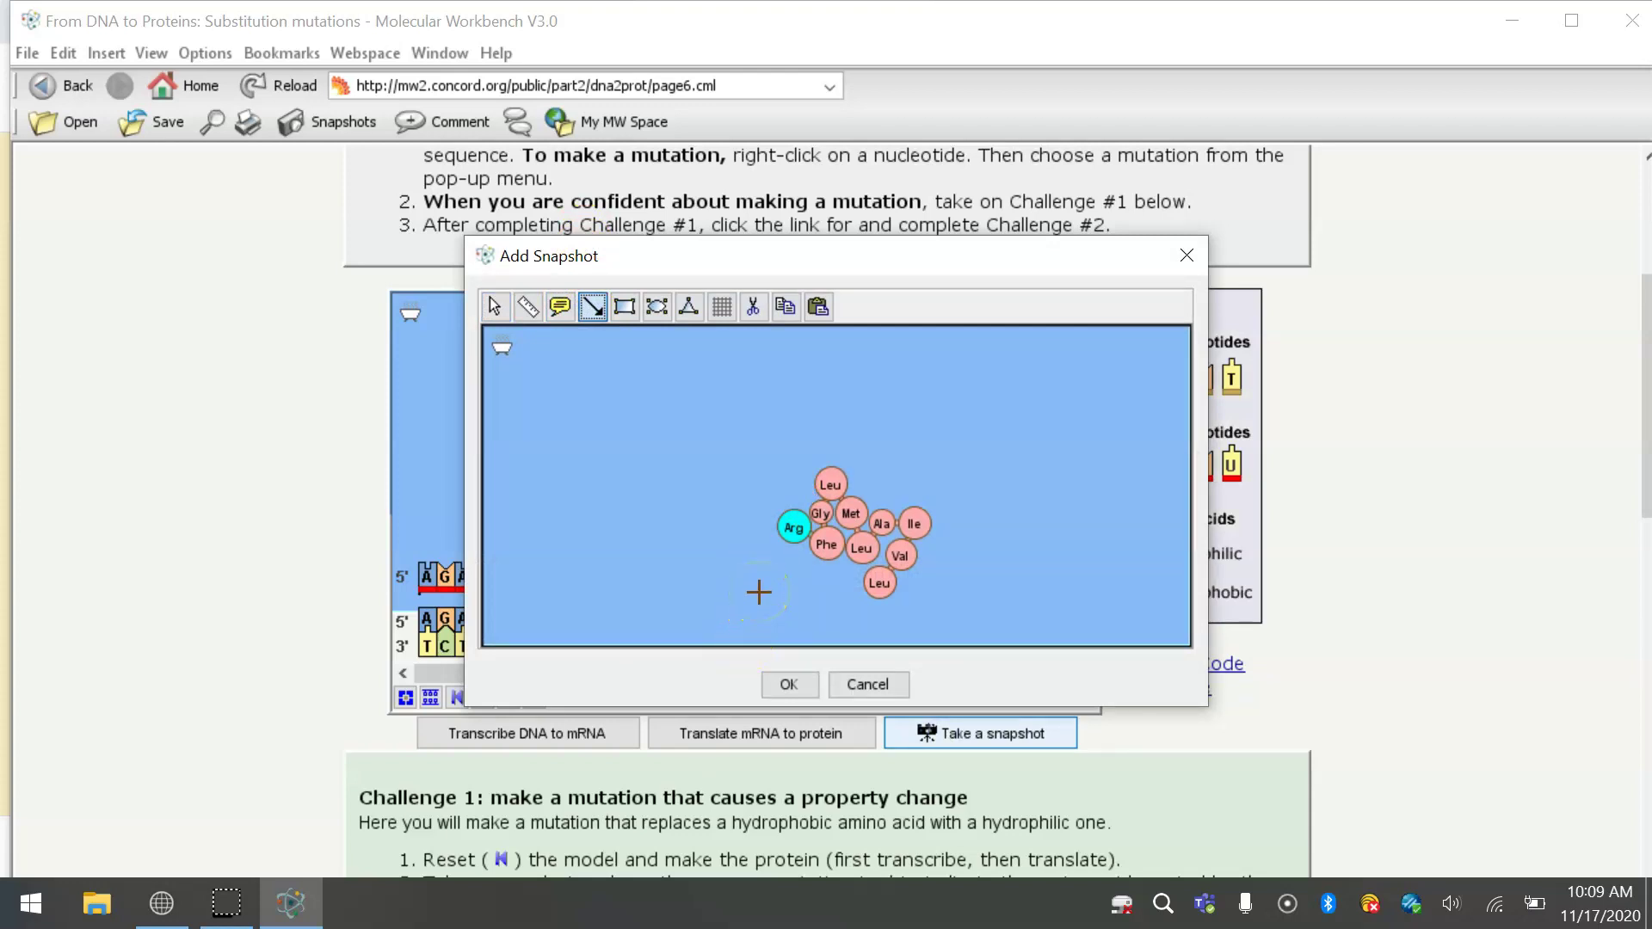
left_click_drag(762, 591, 826, 541)
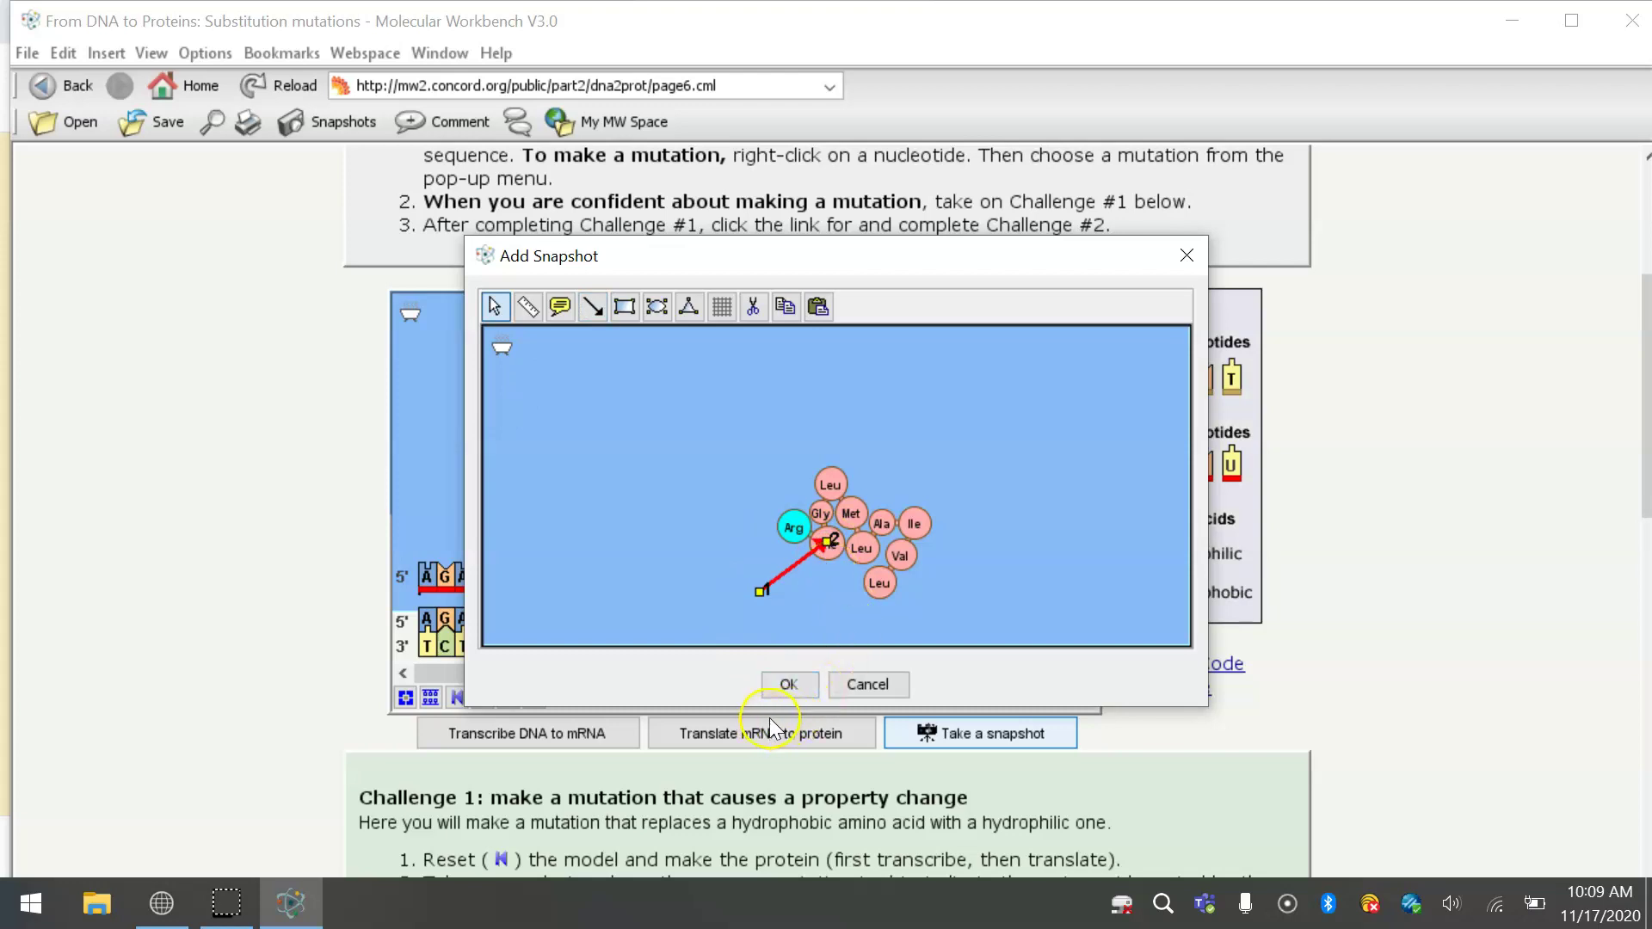
left_click(788, 684)
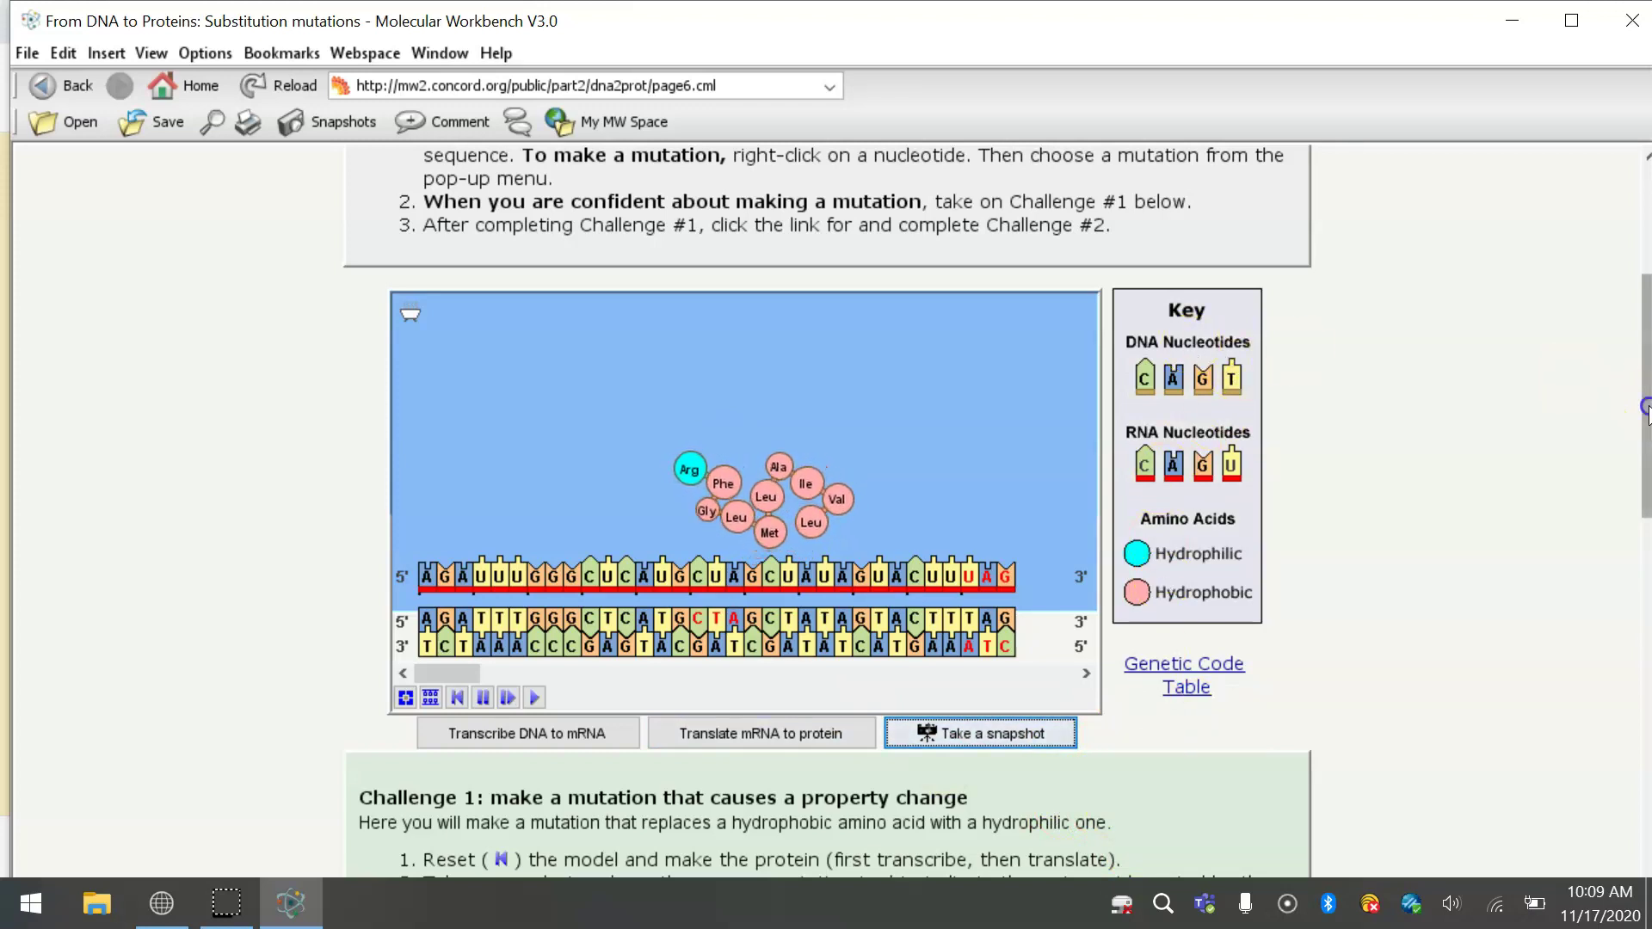
Reset the model and confirm, clearing the mRNA and protein.
left_click_drag(1647, 409, 1647, 501)
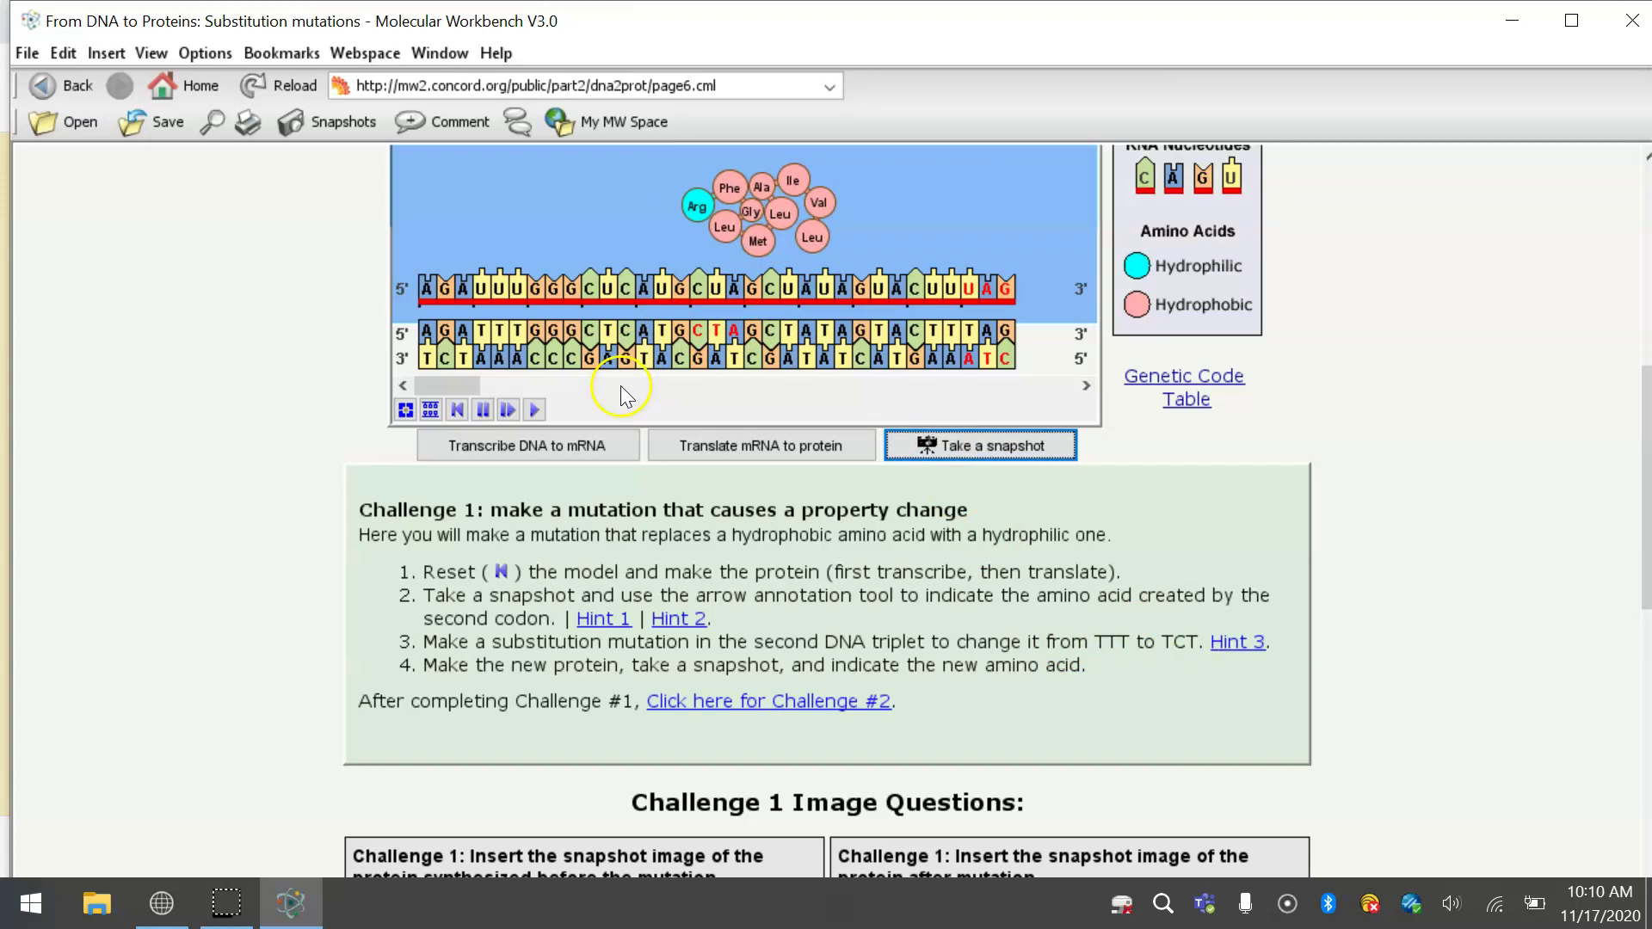
left_click(457, 409)
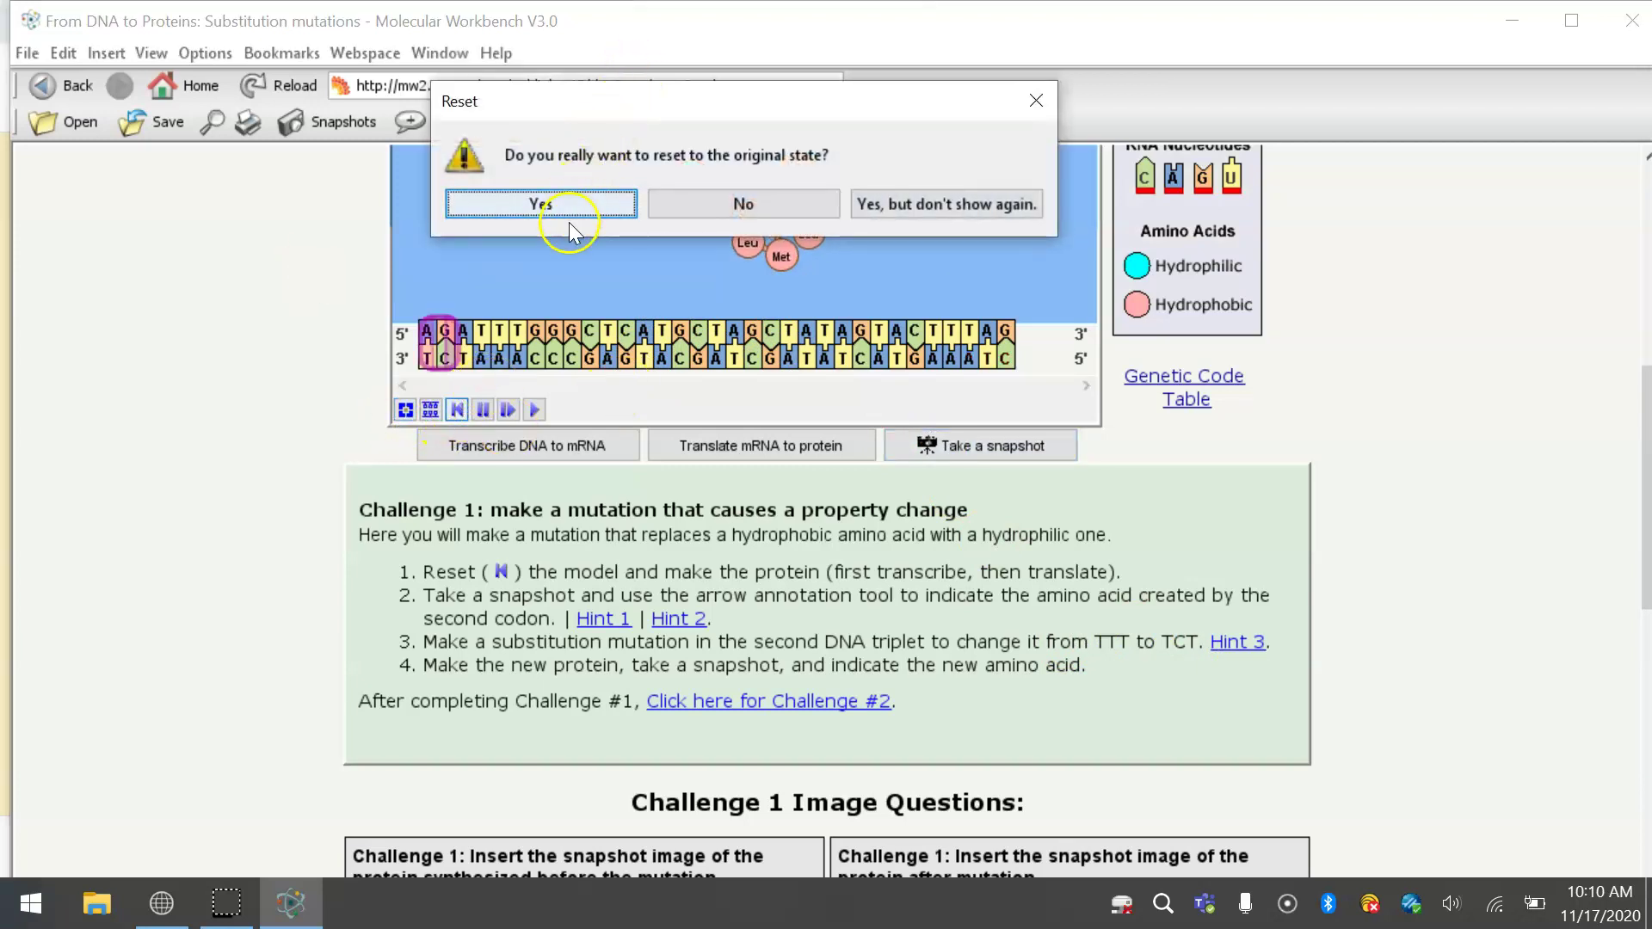
left_click(546, 204)
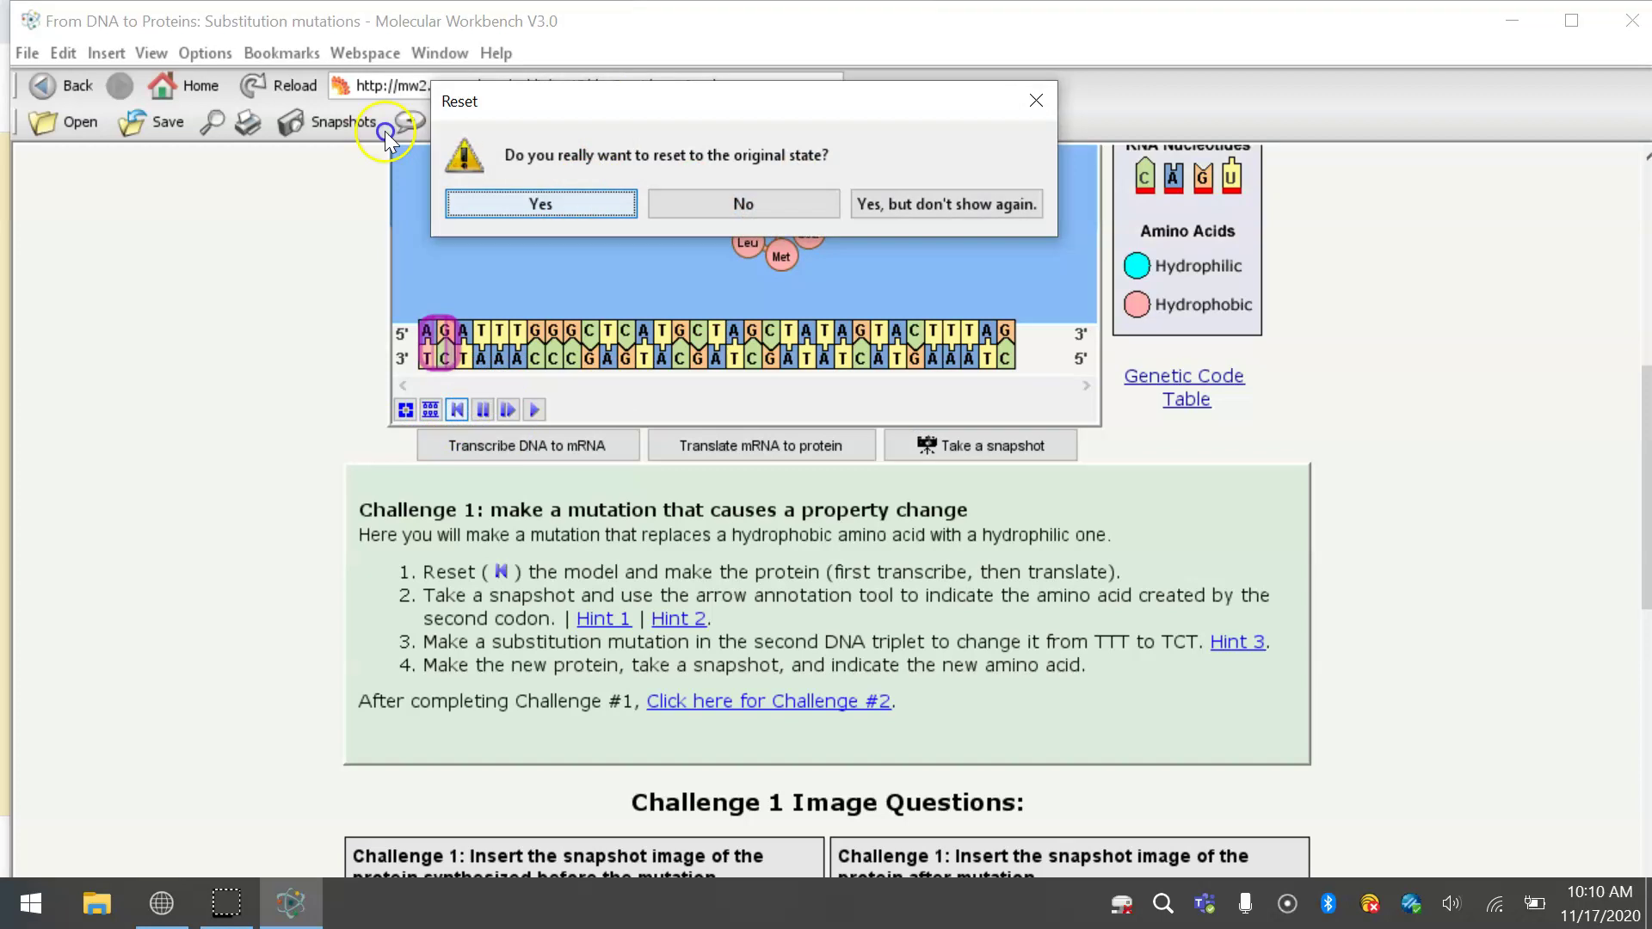
Substitute the middle T of the second triplet with C, turning TTT into TCT.
right_click(499, 334)
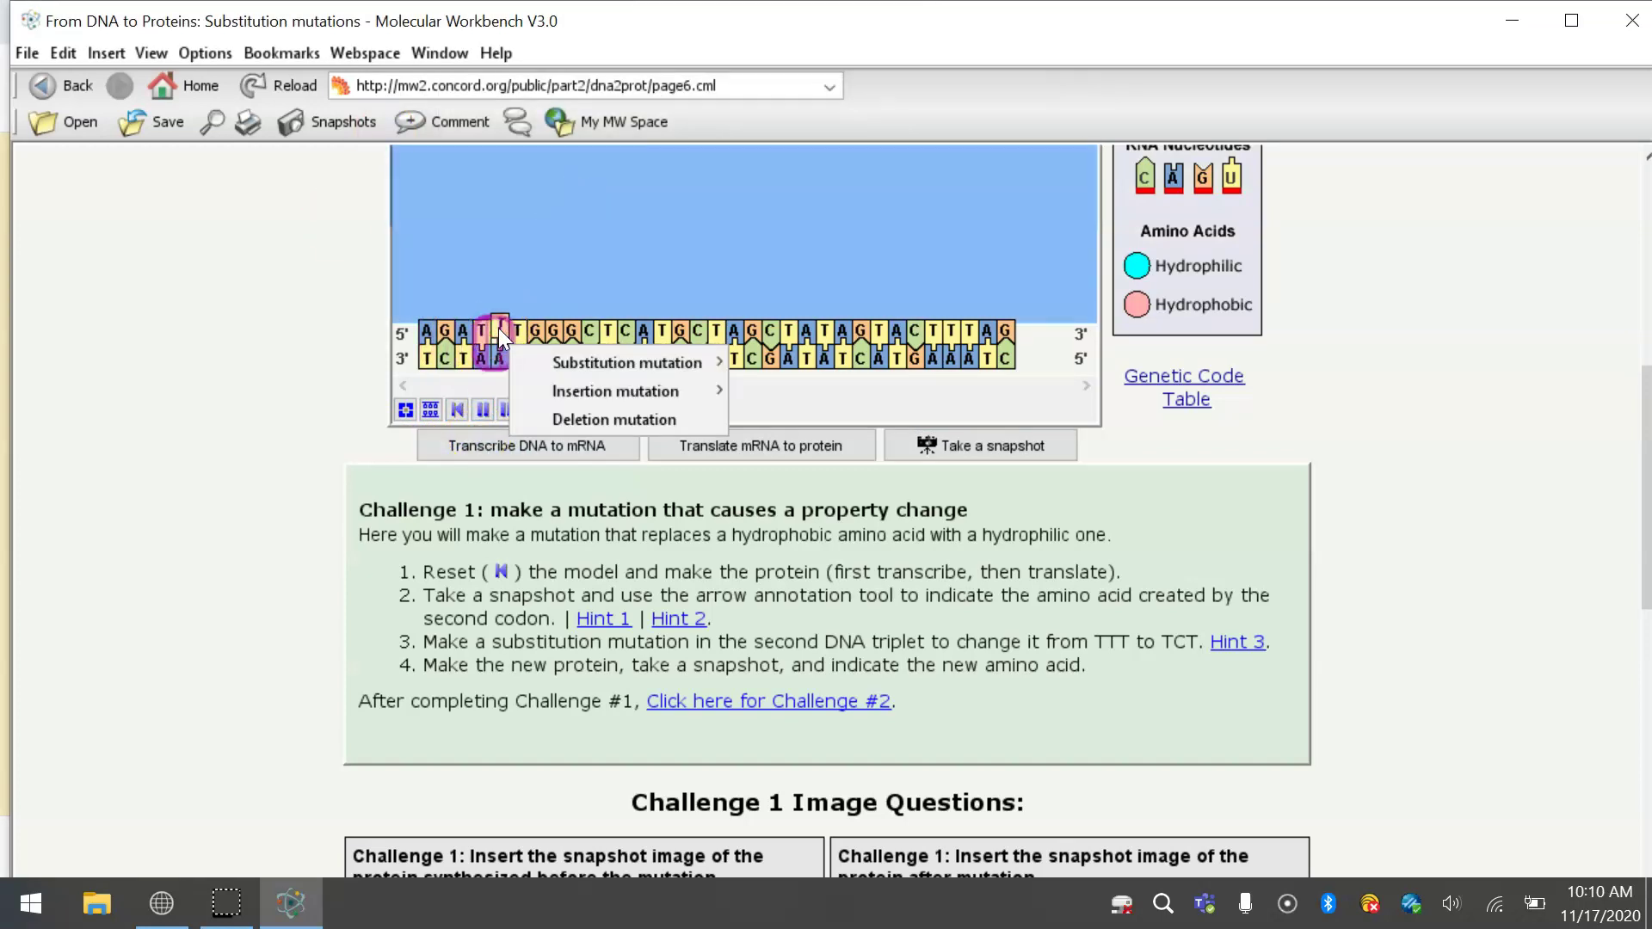
left_click(630, 374)
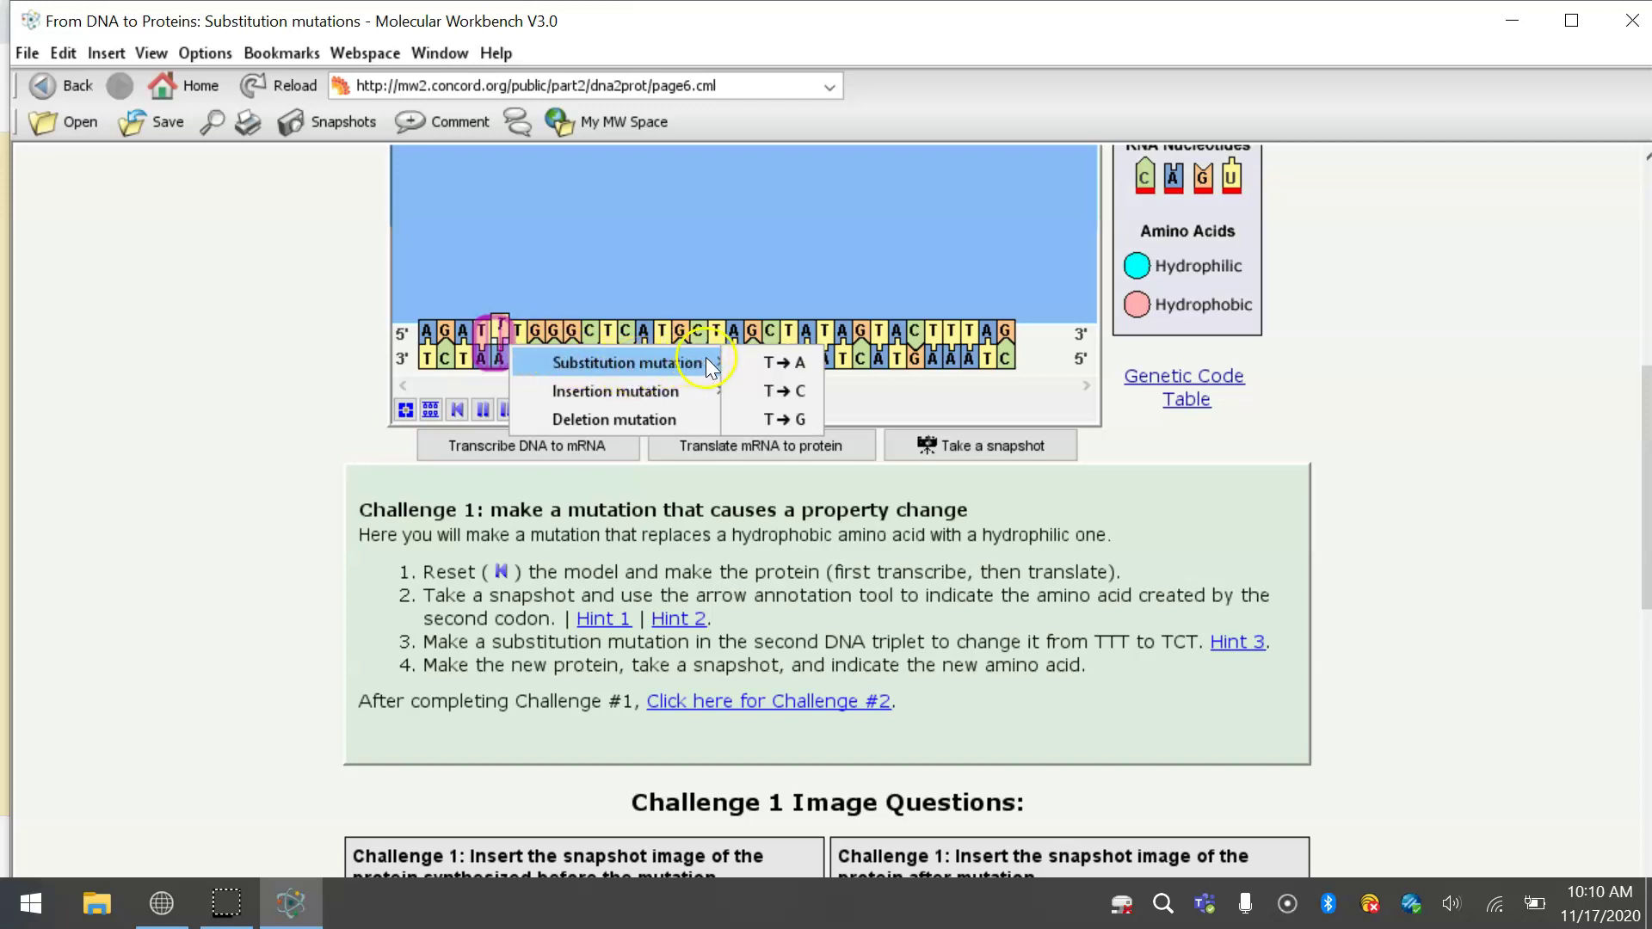
left_click(767, 399)
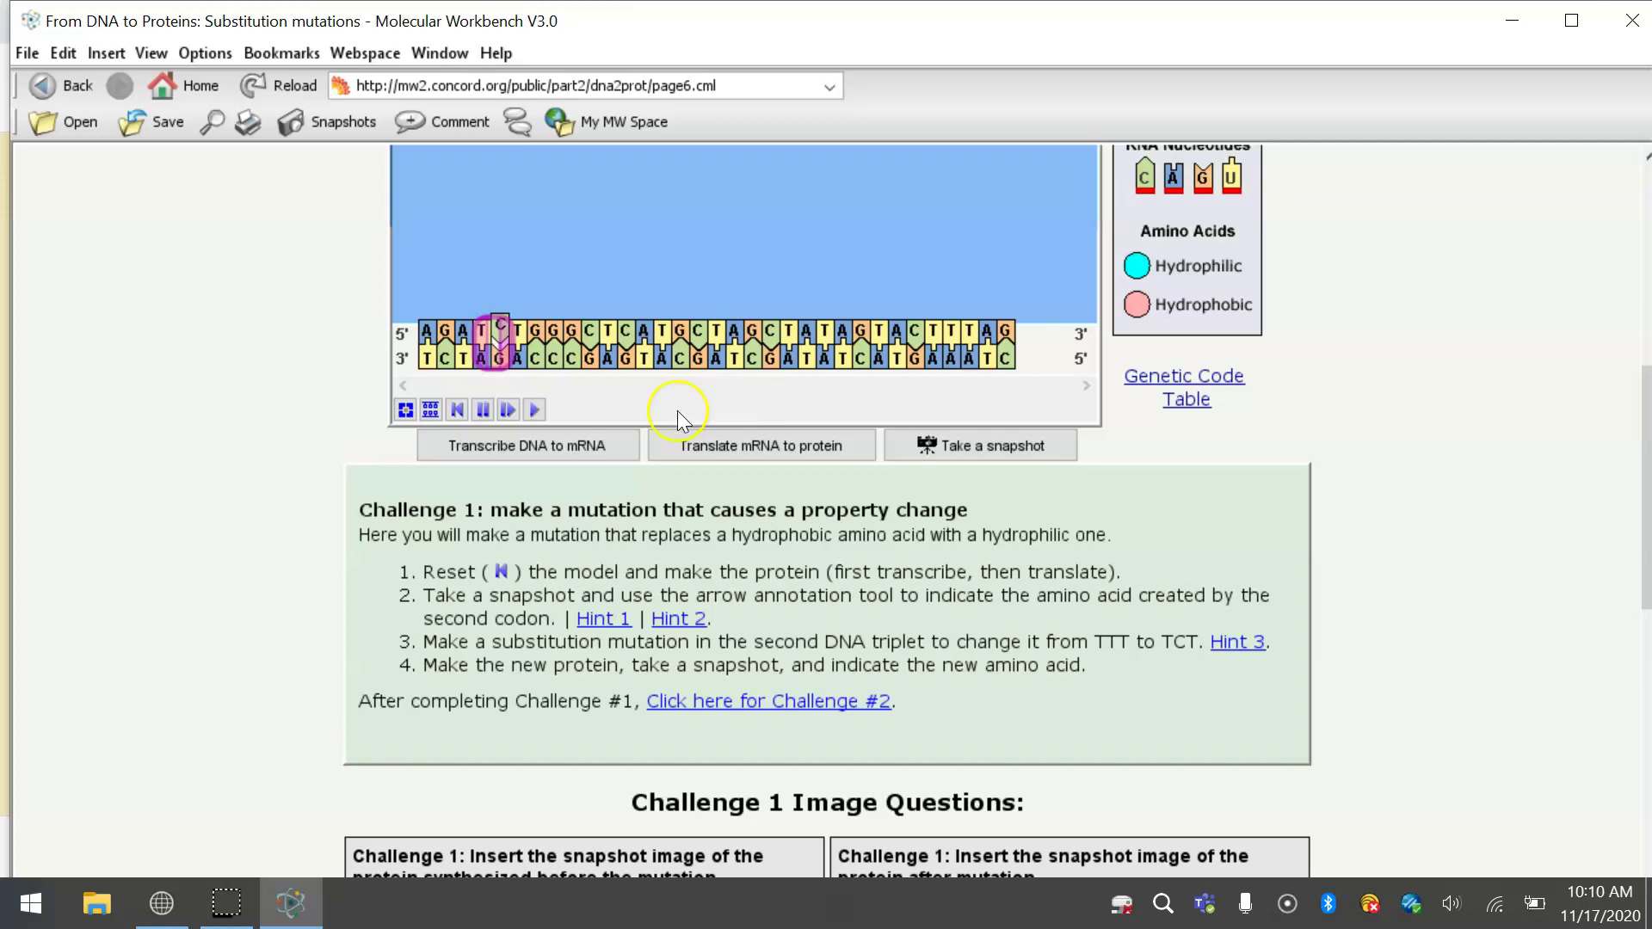
Transcribe and translate the mutated DNA into a protein containing Ser, then take a snapshot.
left_click(551, 443)
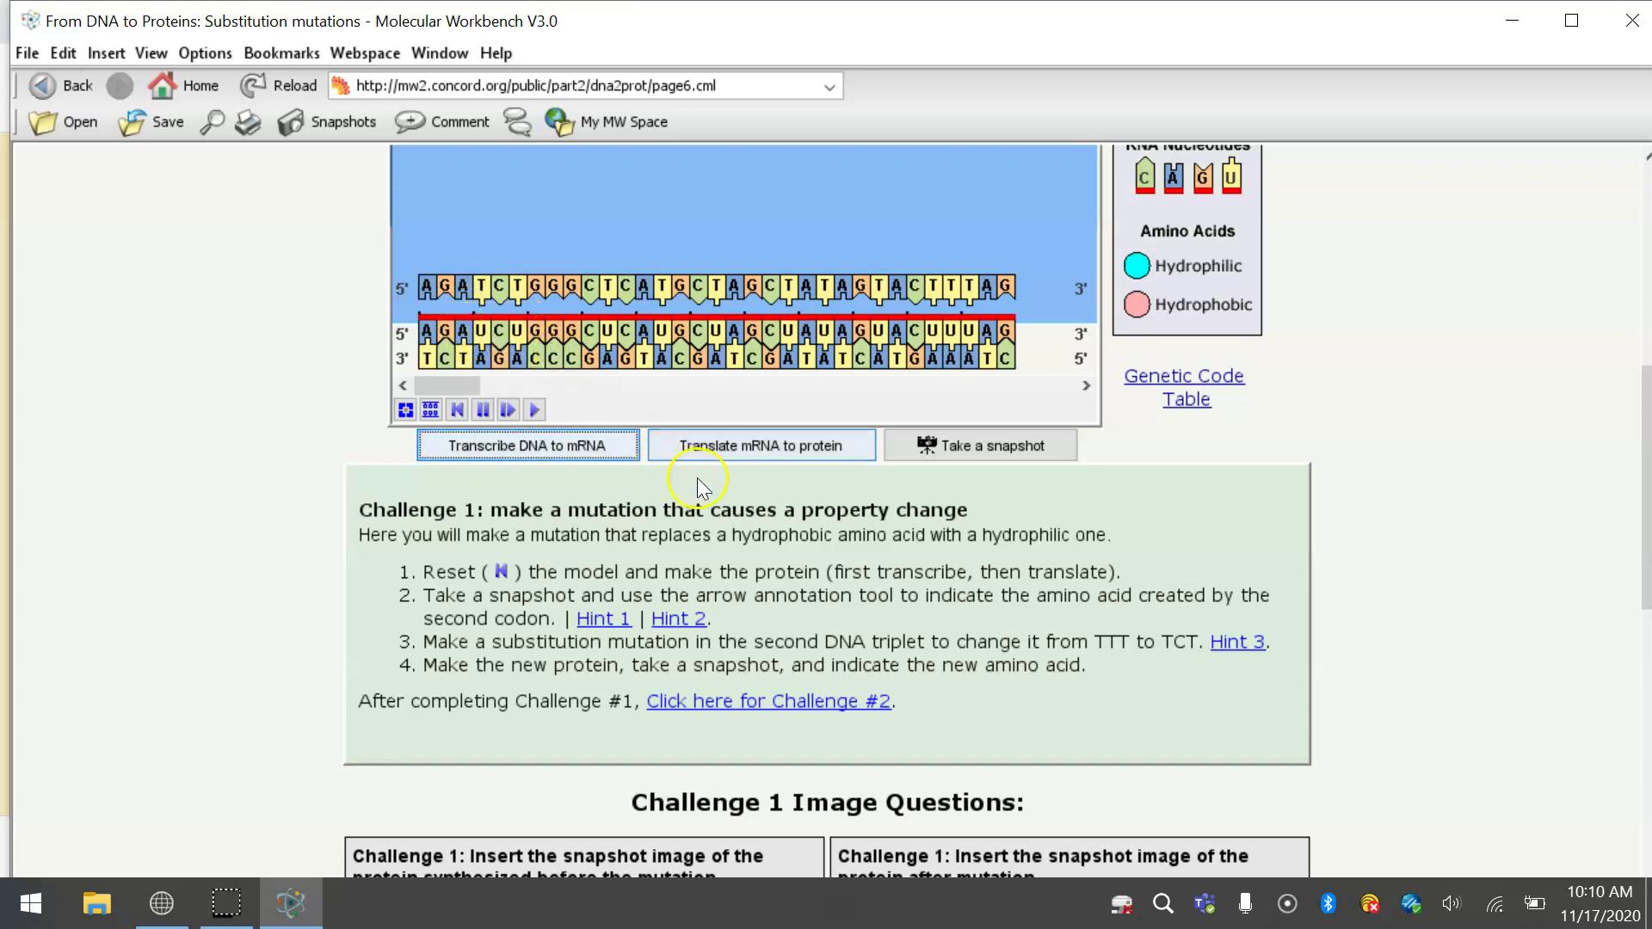
left_click(771, 444)
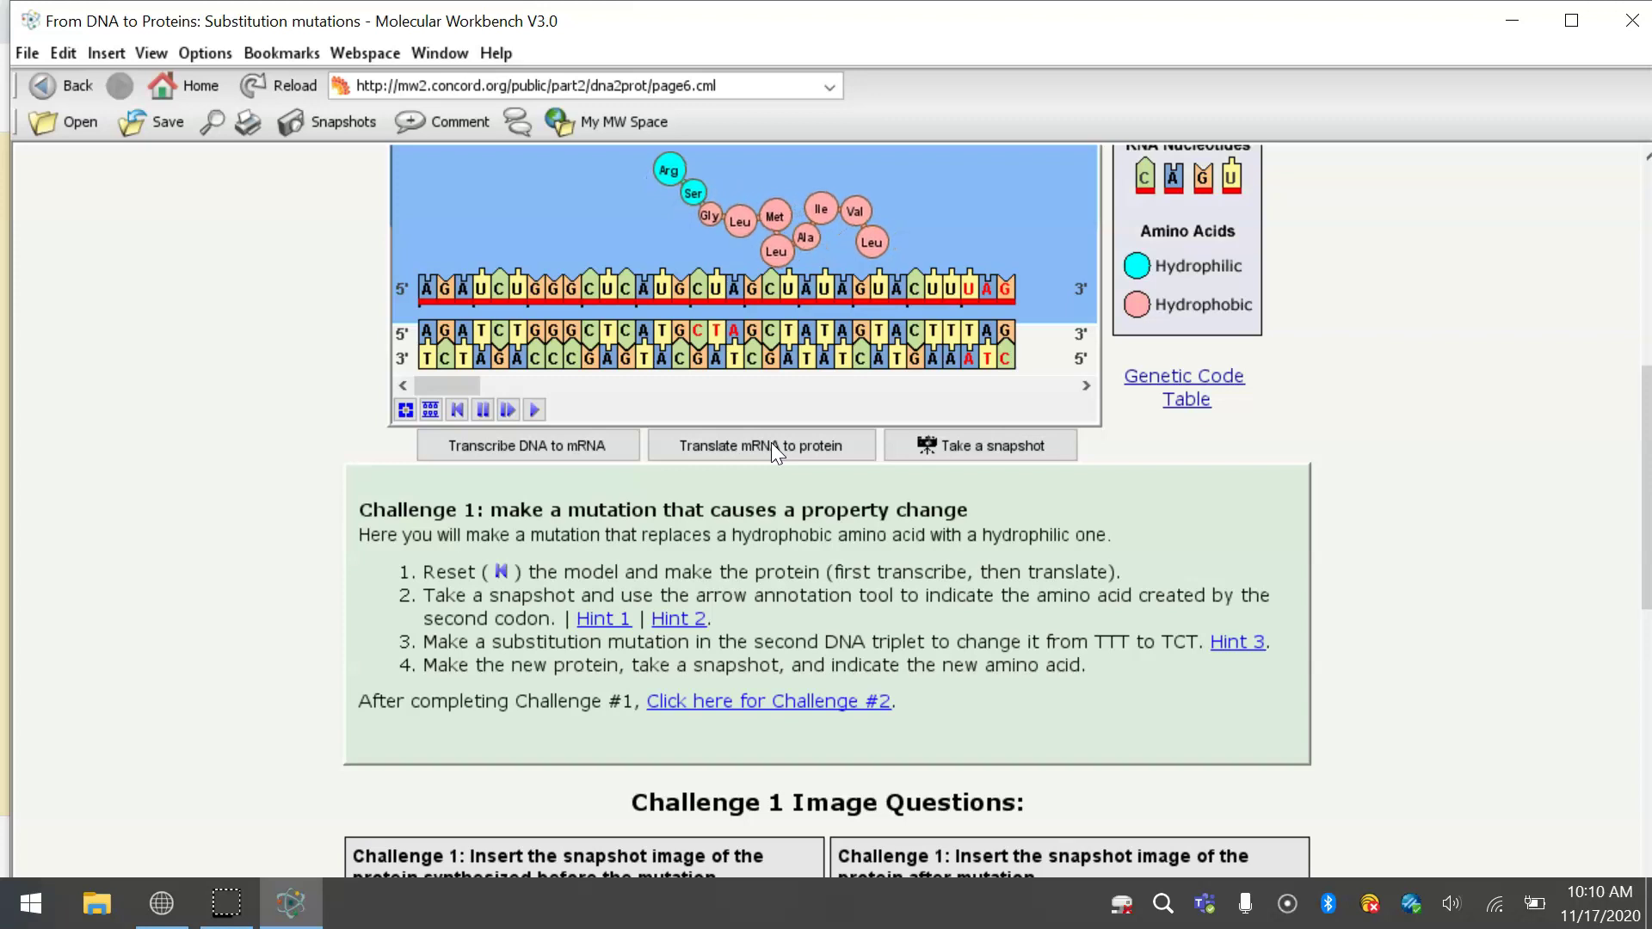
left_click(979, 445)
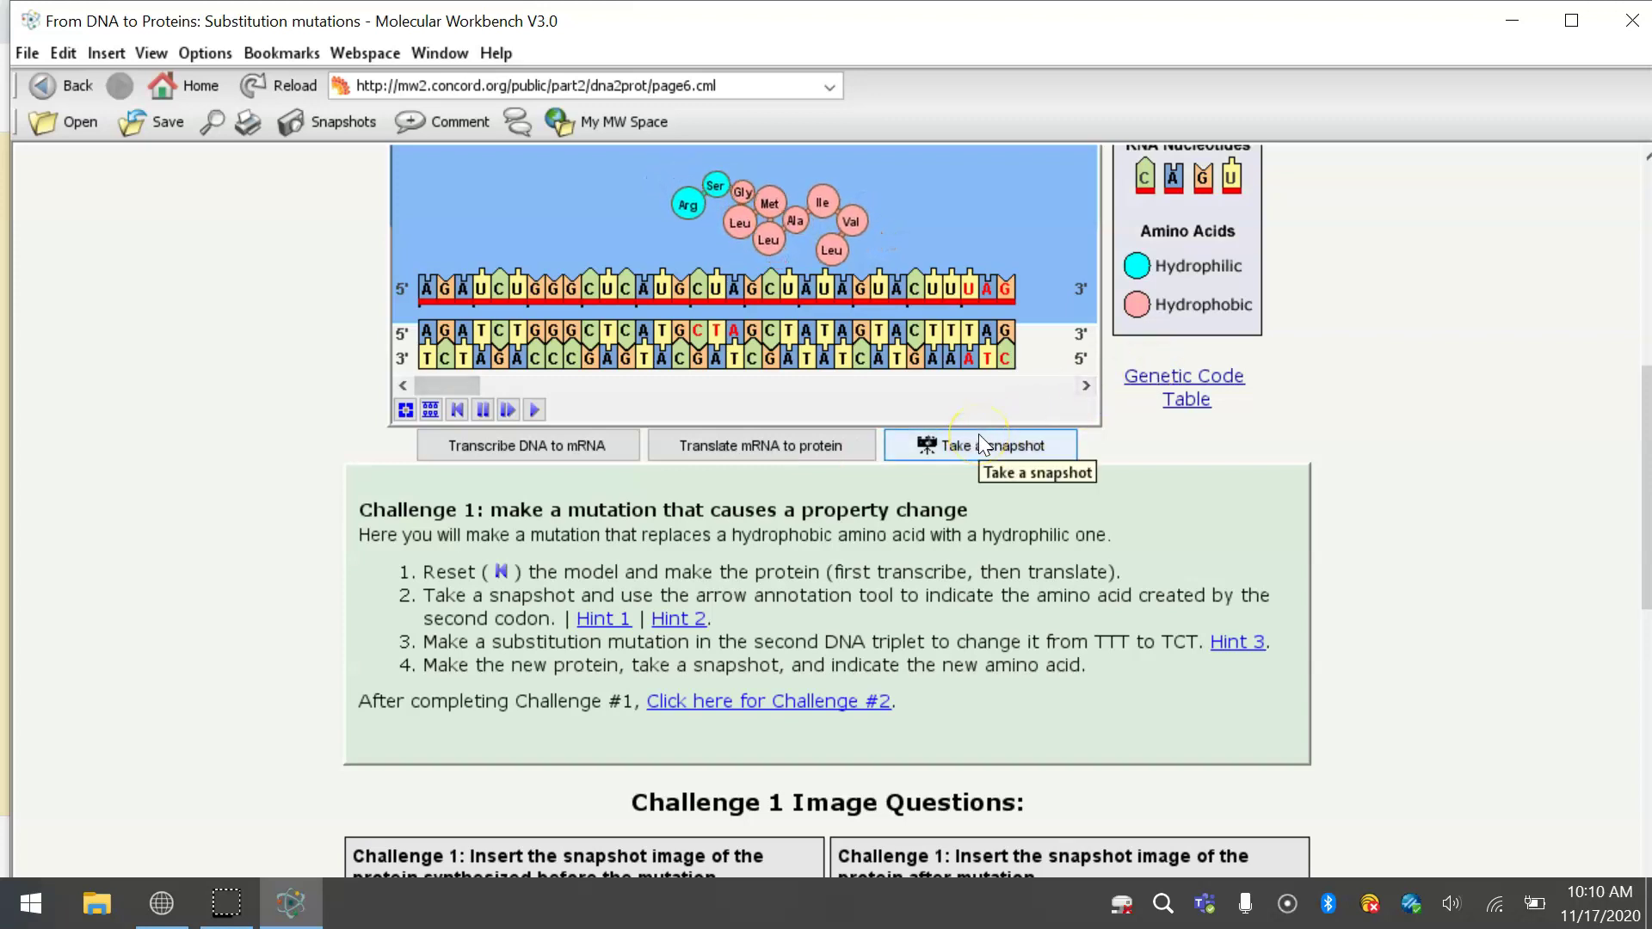
left_click(979, 444)
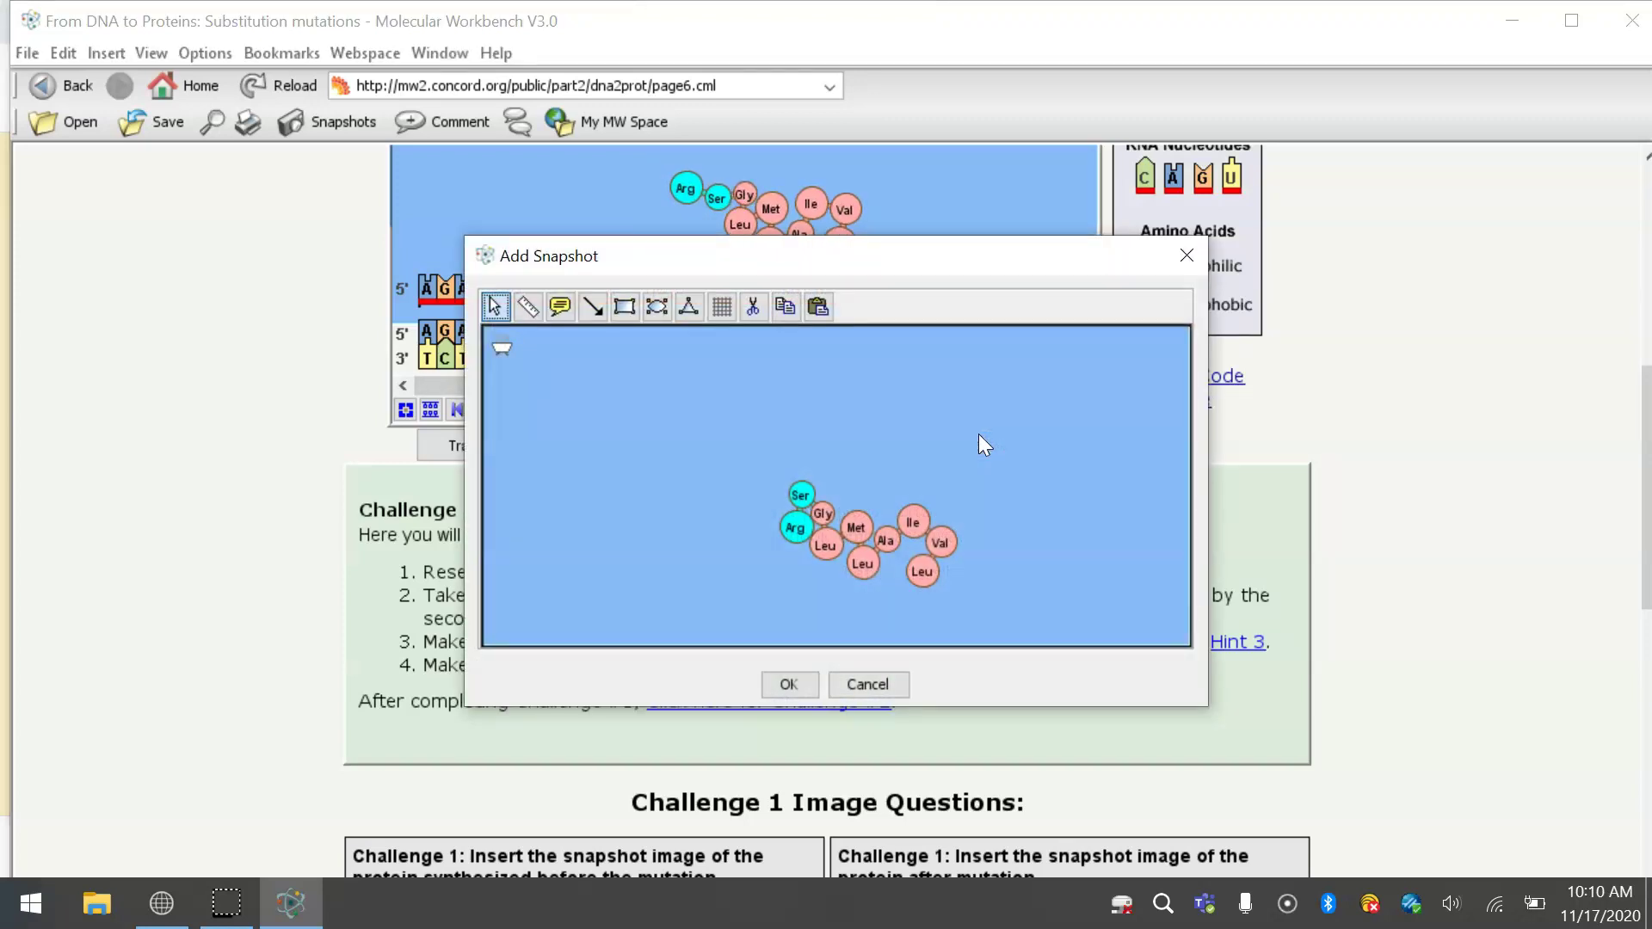
Draw an arrow to the Ser amino acid on the mutated-protein snapshot and save it.
left_click(593, 307)
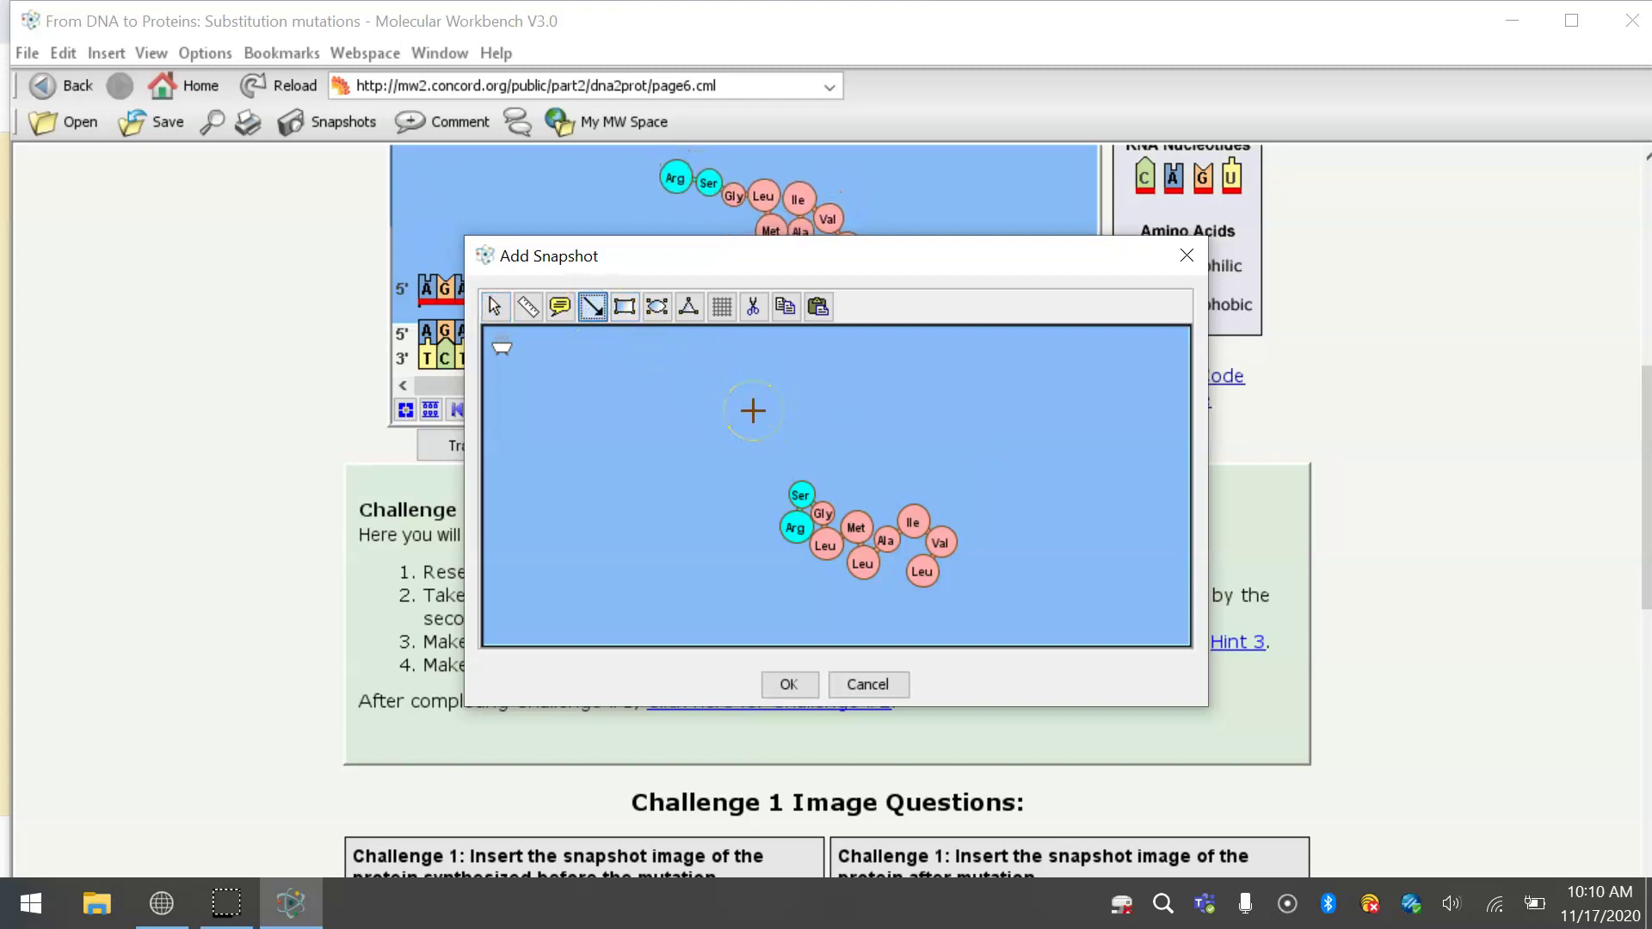
left_click_drag(795, 485, 802, 495)
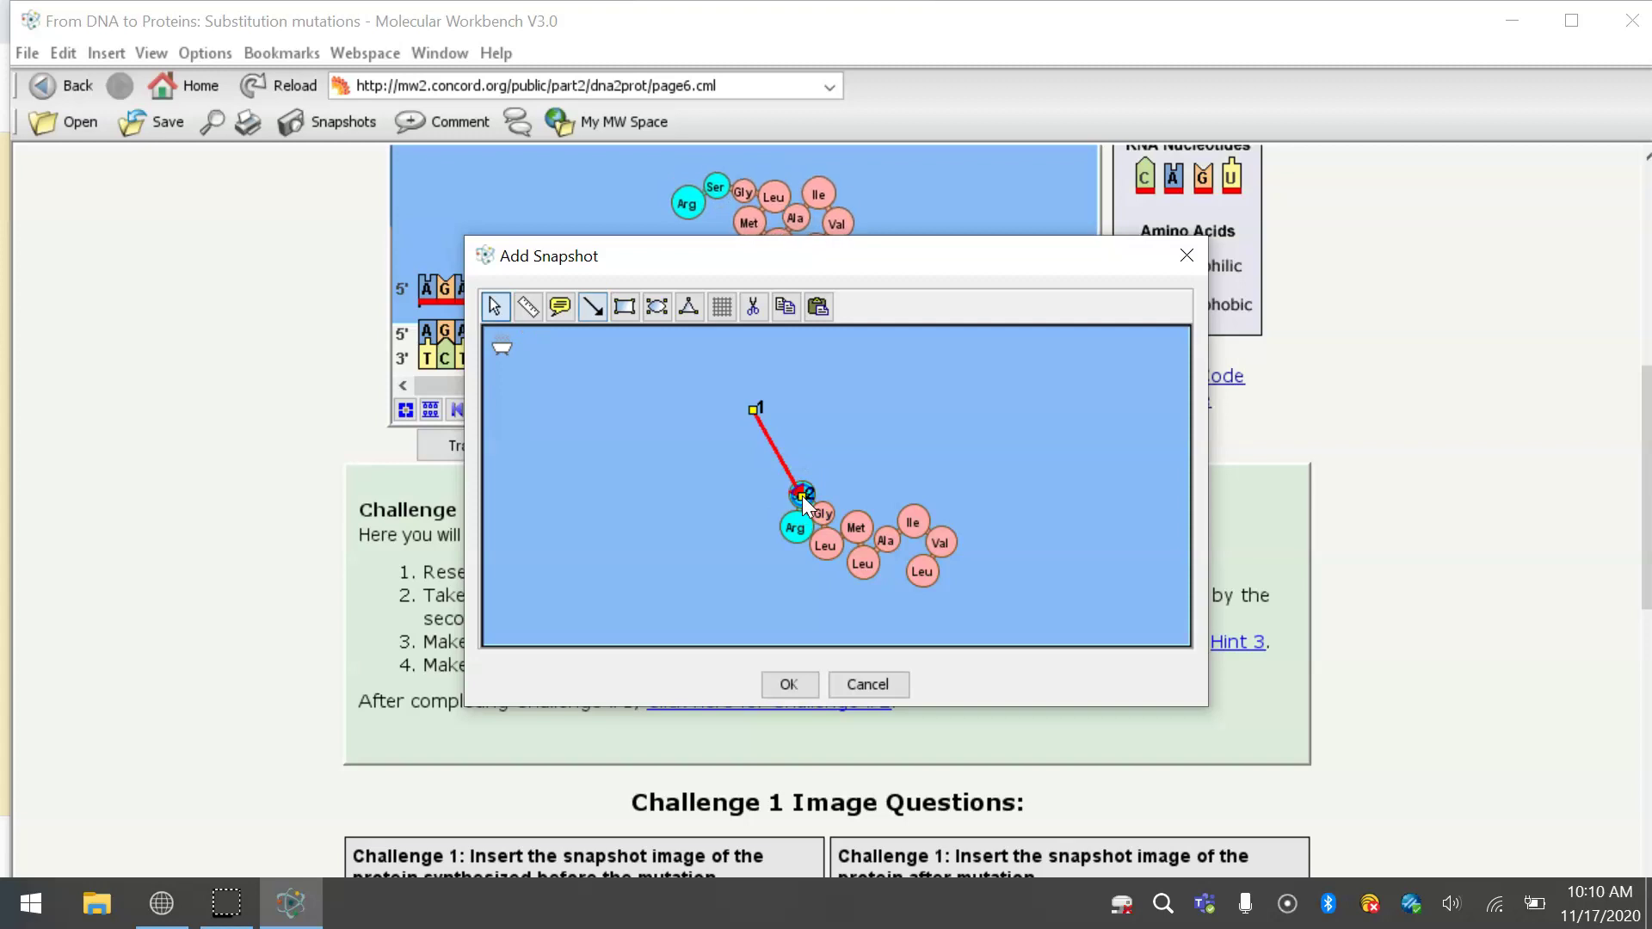
left_click(787, 684)
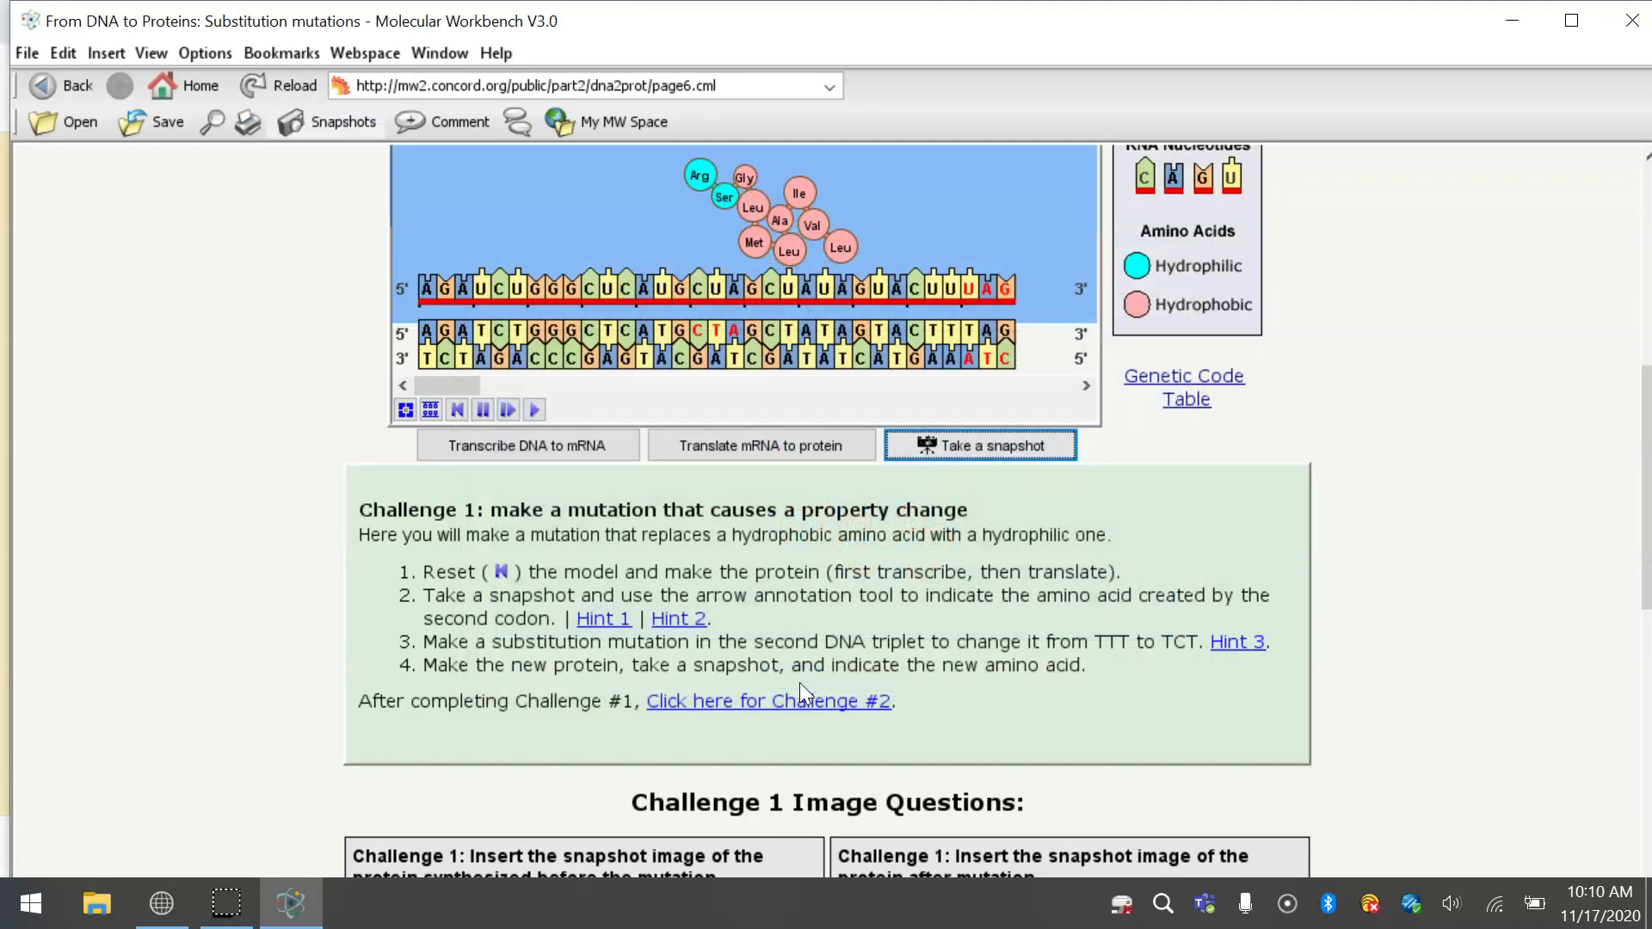
left_click(1564, 905)
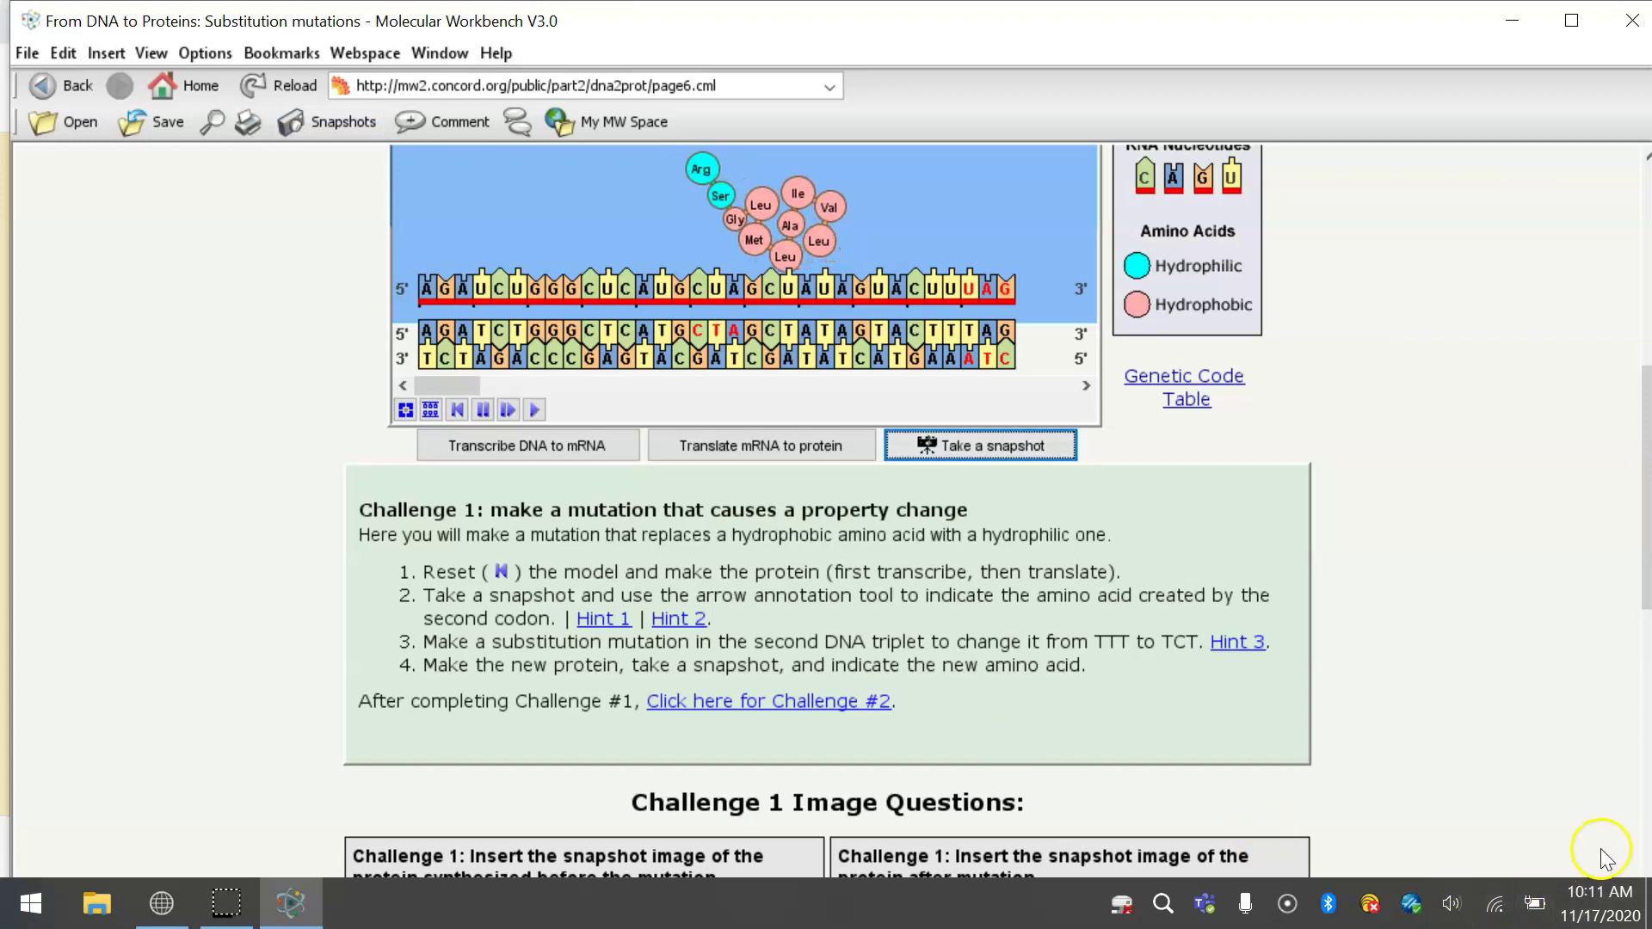
Place the original-protein snapshot in the Challenge 1 before-mutation image box.
left_click(1644, 870)
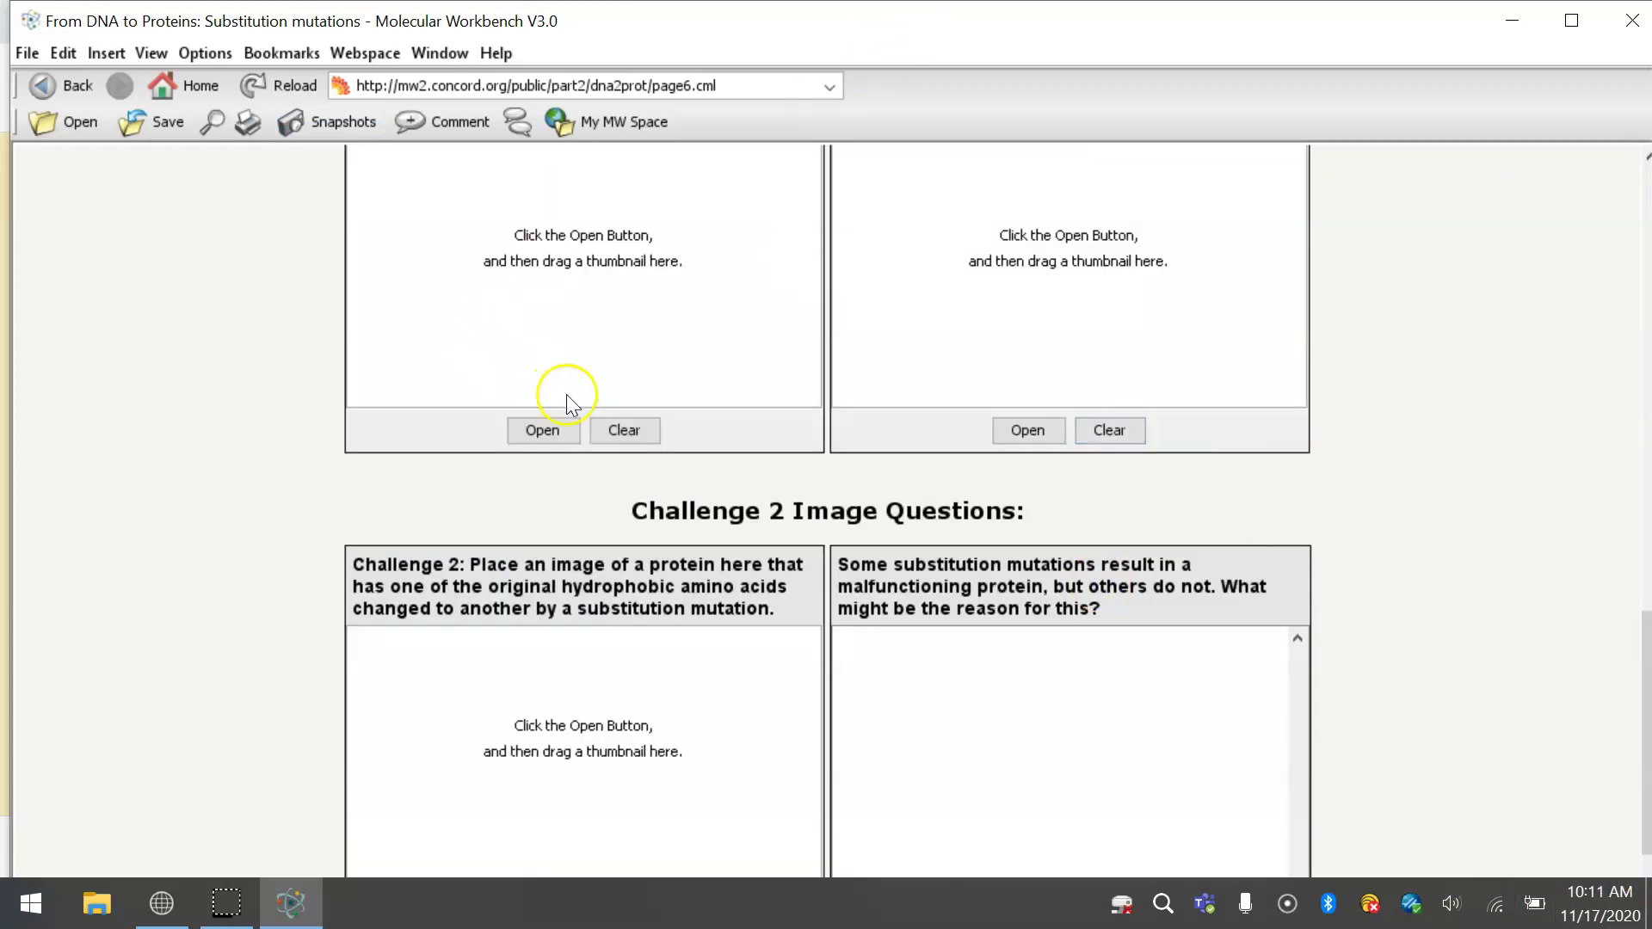
left_click(542, 431)
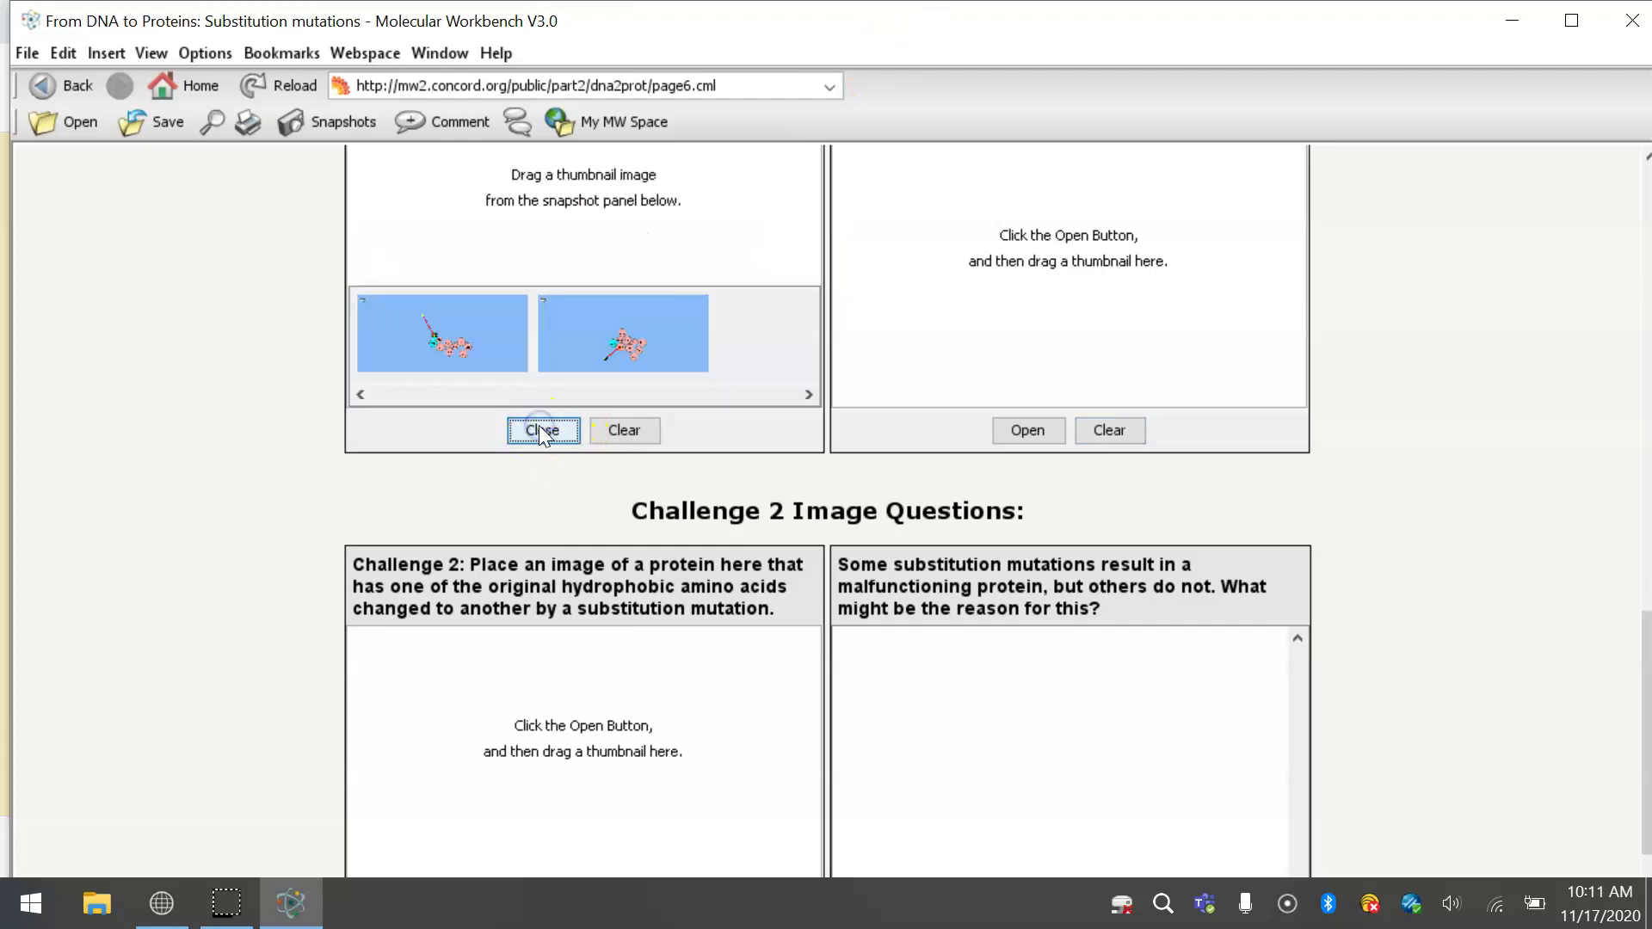
left_click(617, 327)
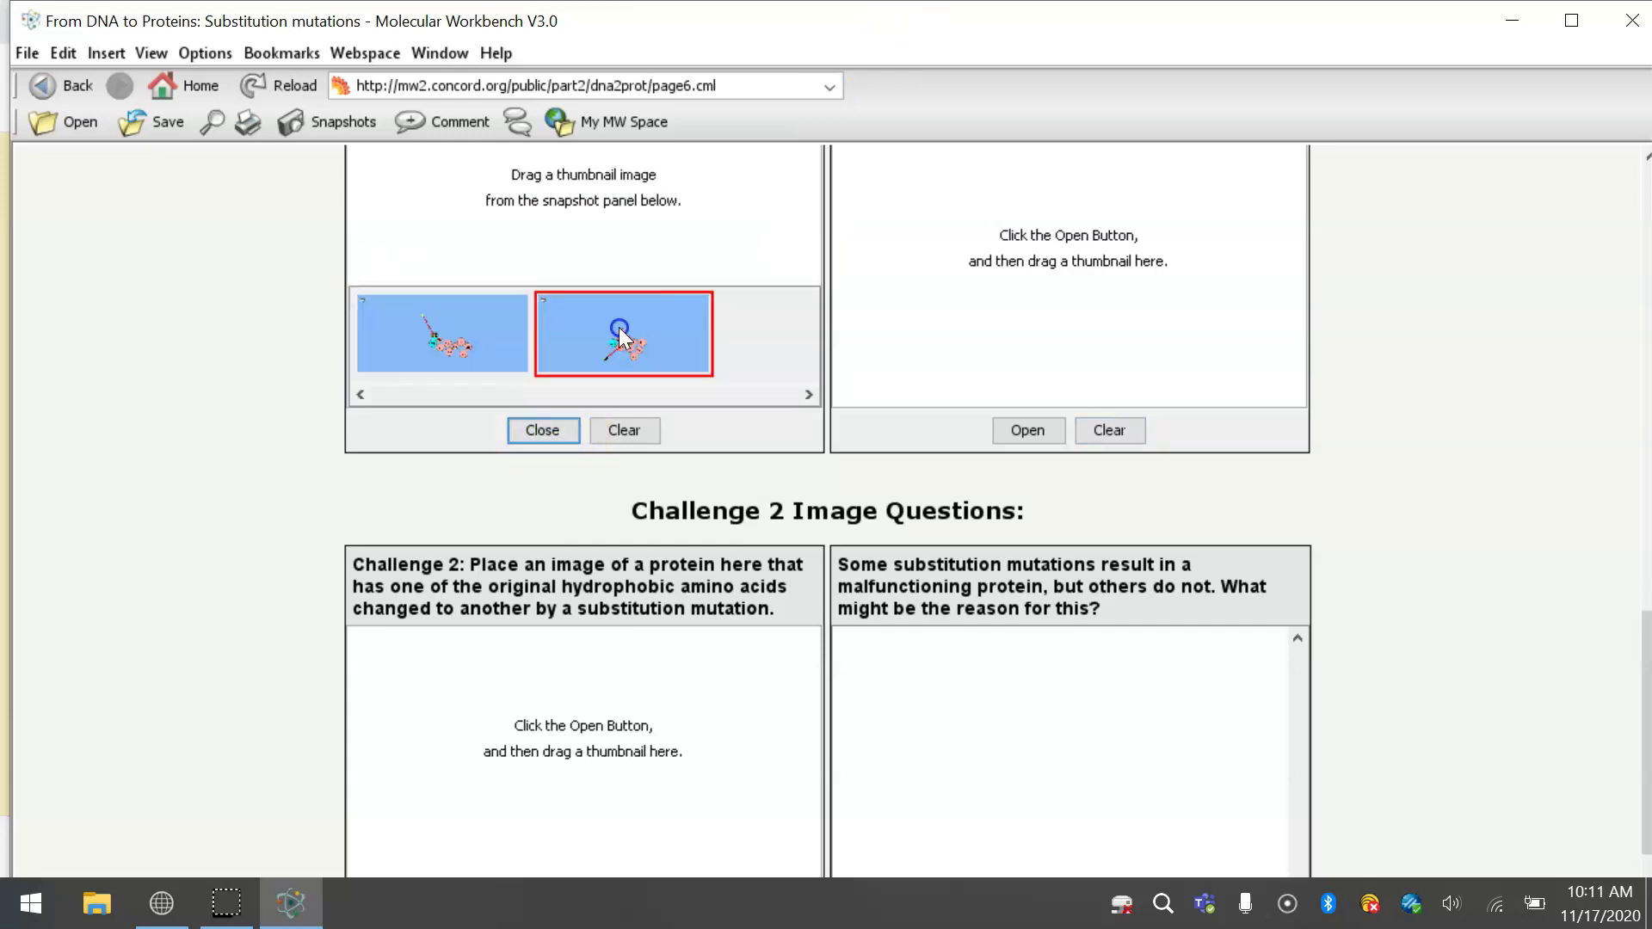
left_click_drag(618, 327, 1023, 443)
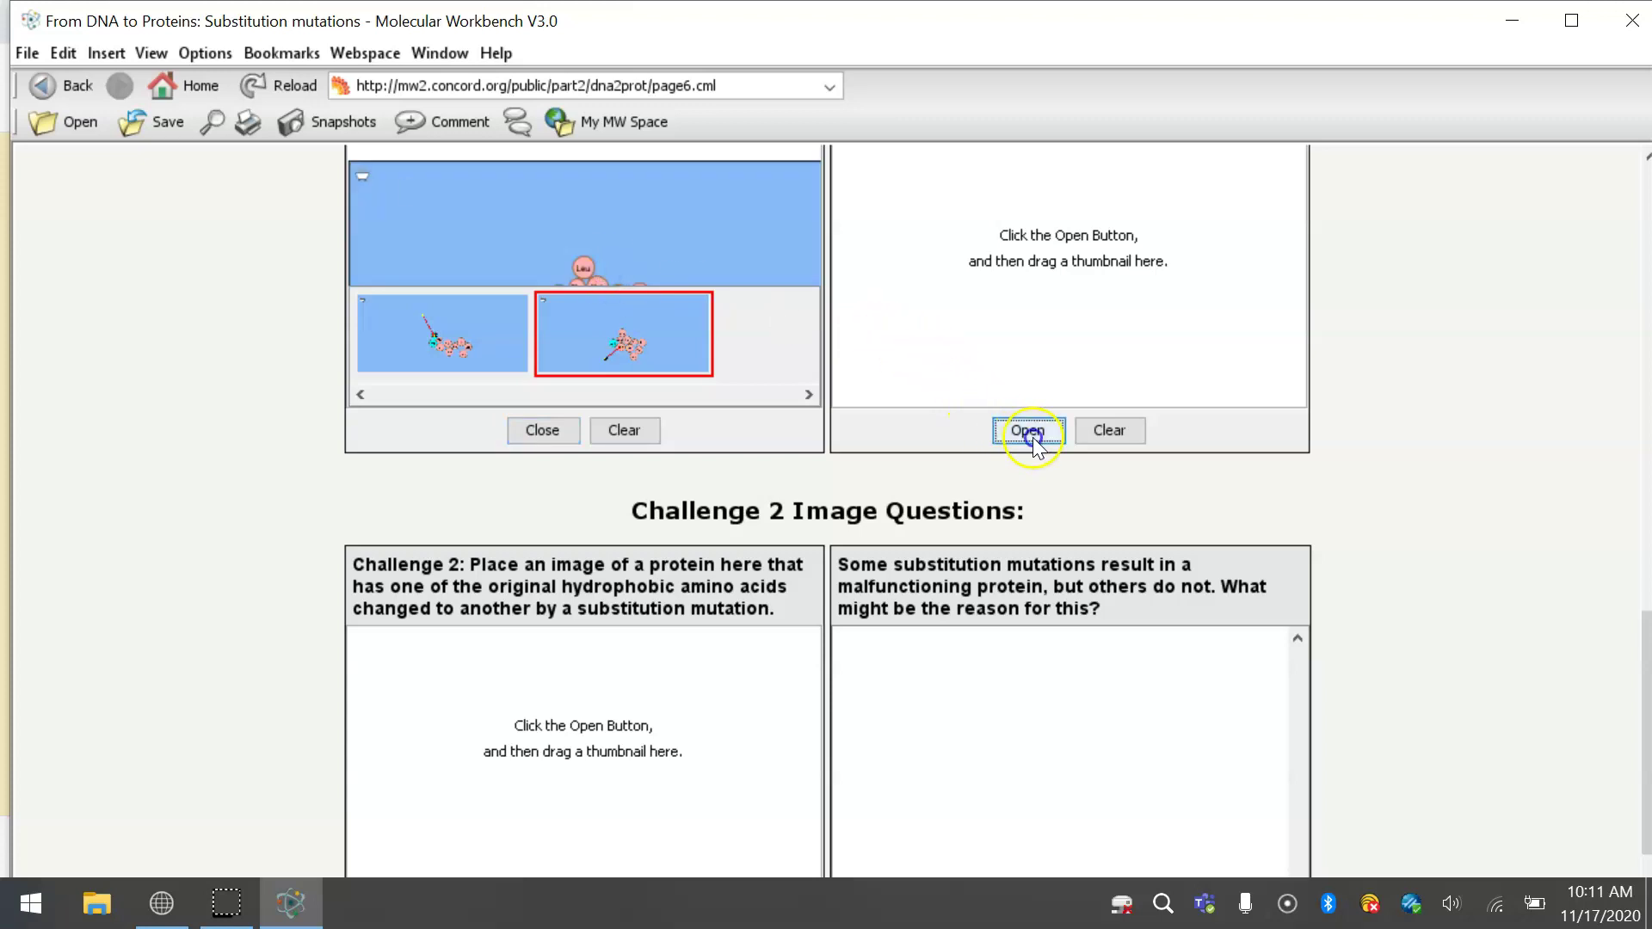
Place the mutated-protein snapshot with the Ser arrow in the after-mutation image box.
left_click(1033, 437)
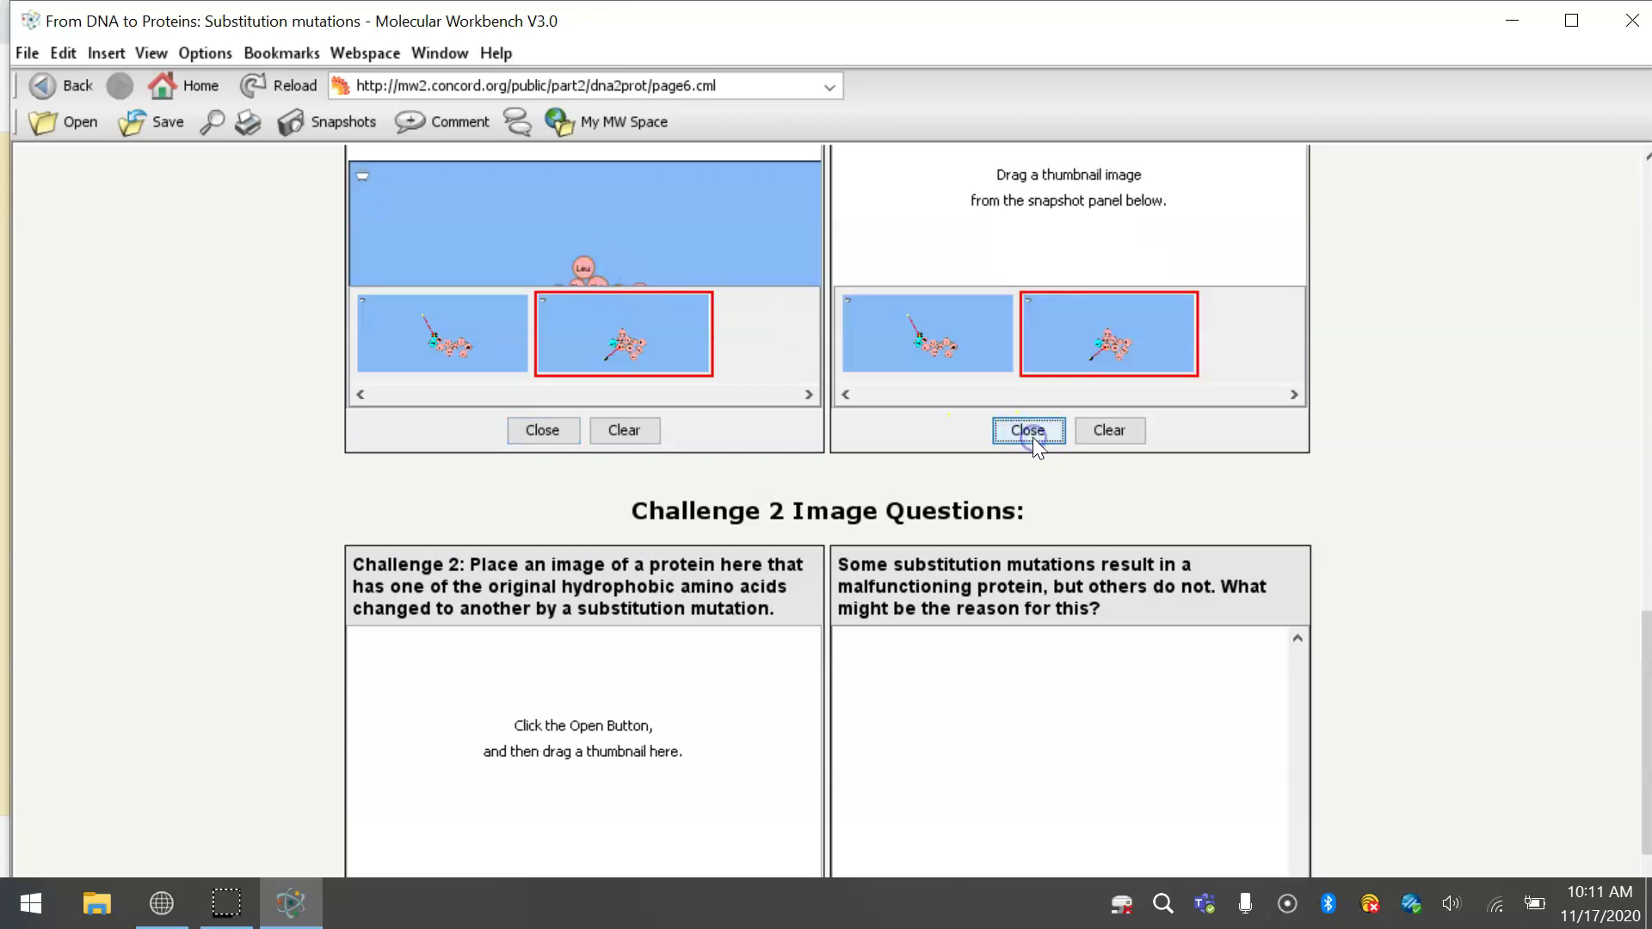
left_click(956, 322)
left_click_drag(957, 322, 973, 287)
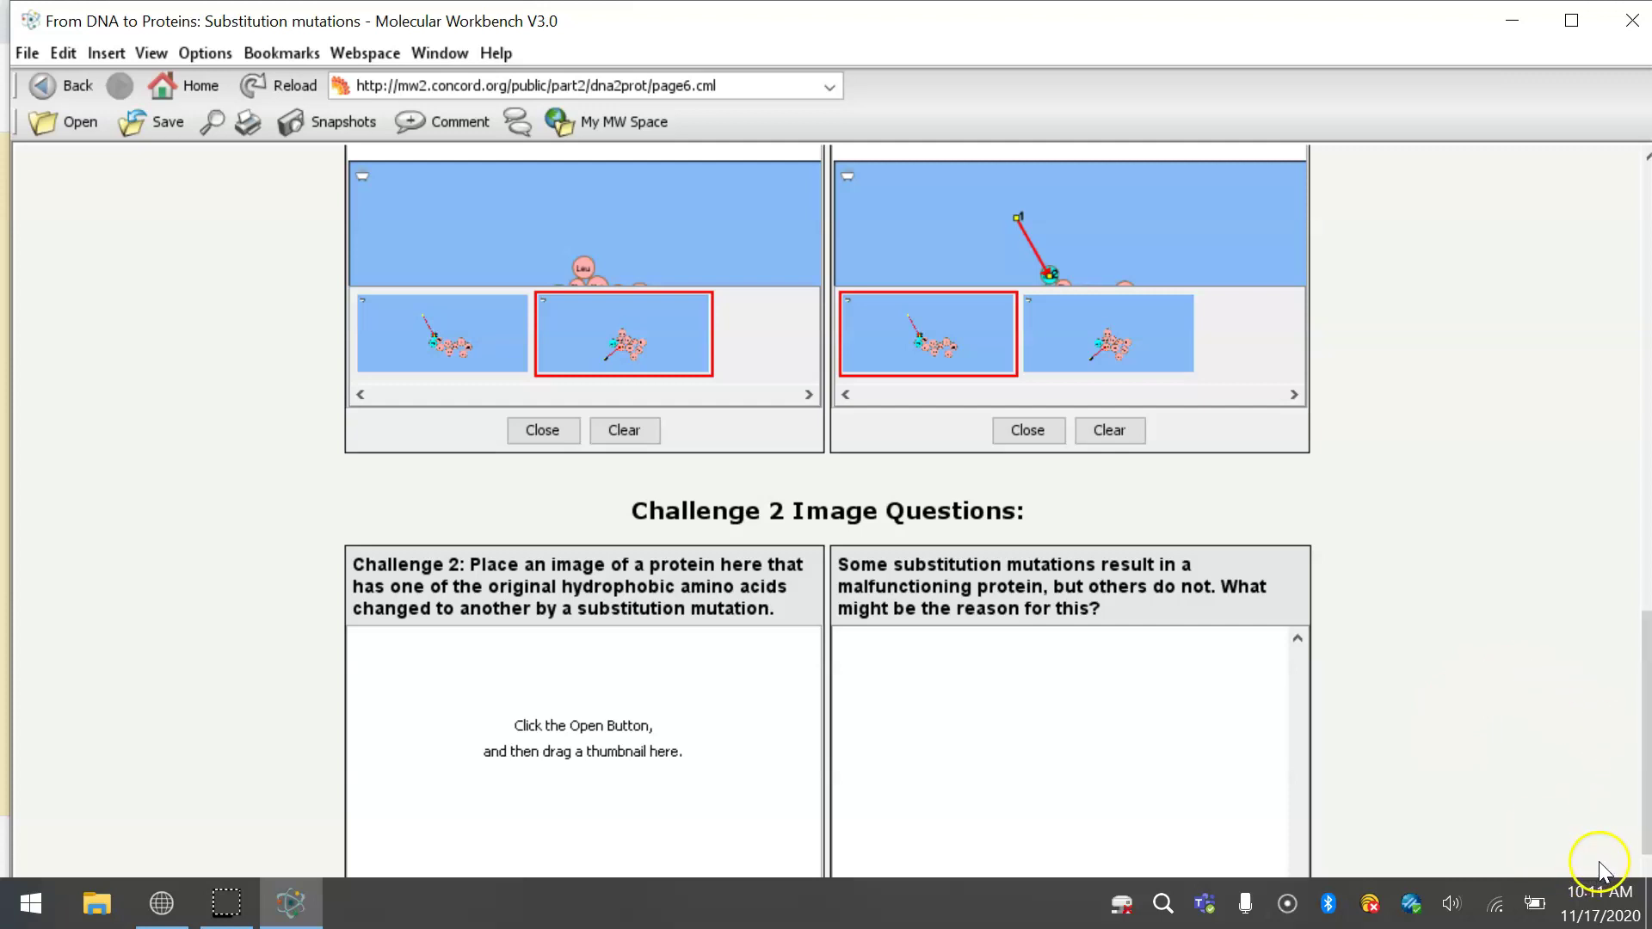
left_click_drag(1645, 826, 1645, 864)
left_click_drag(1626, 922, 1626, 602)
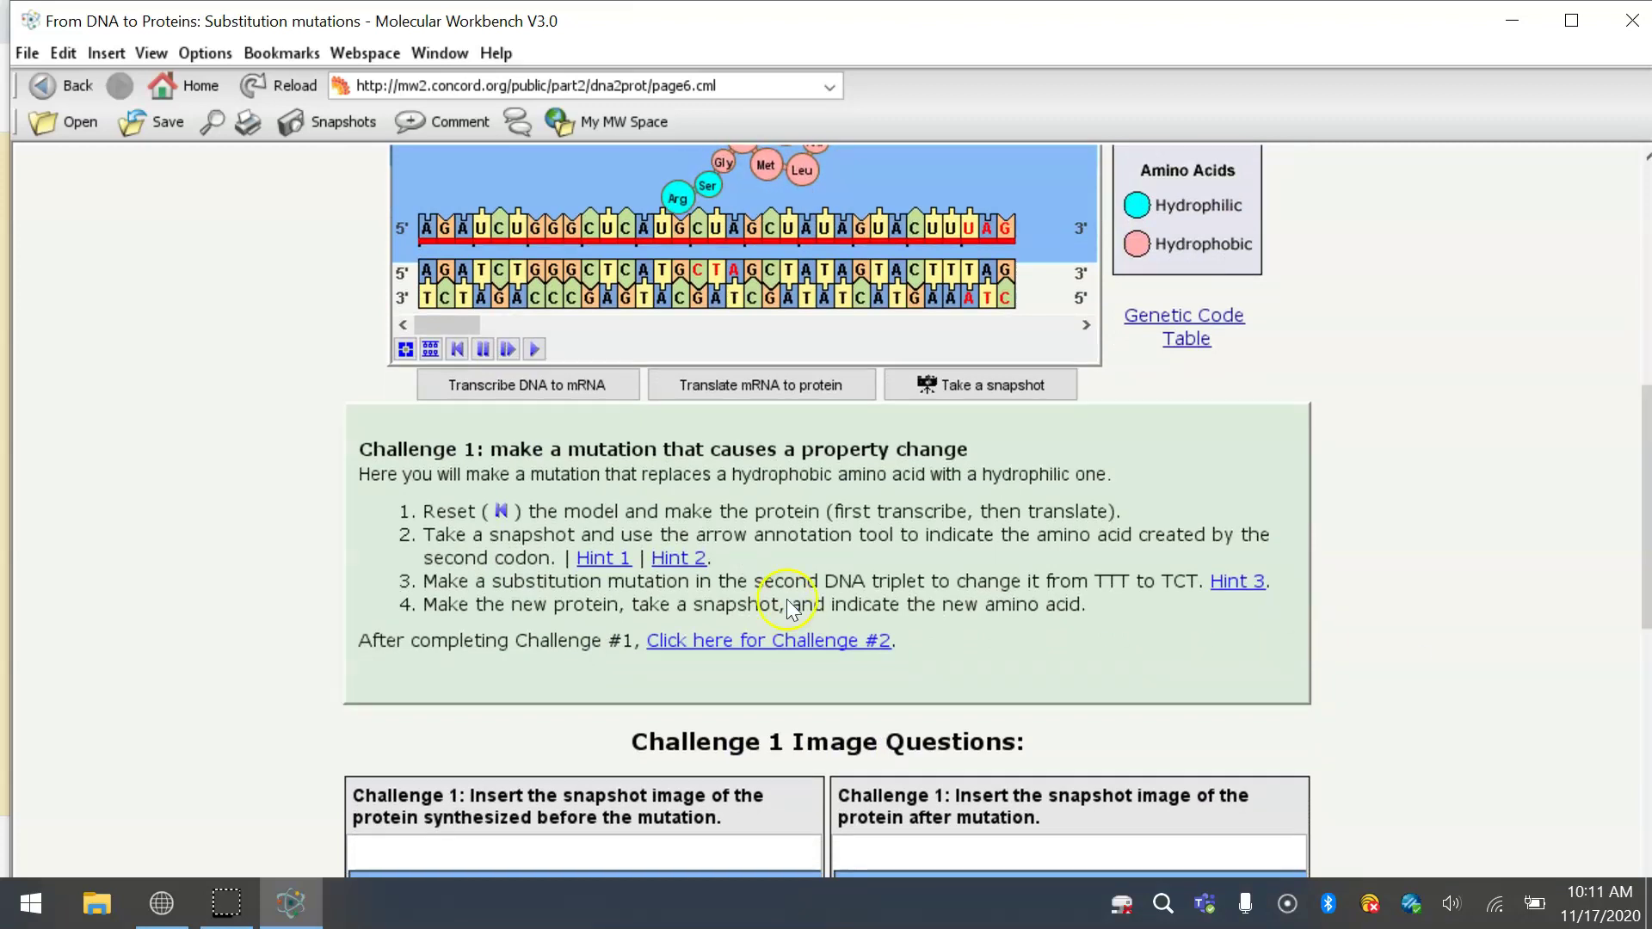
Replace the Challenge 1 steps with the Challenge #2 instructions using the link below them.
left_click(774, 651)
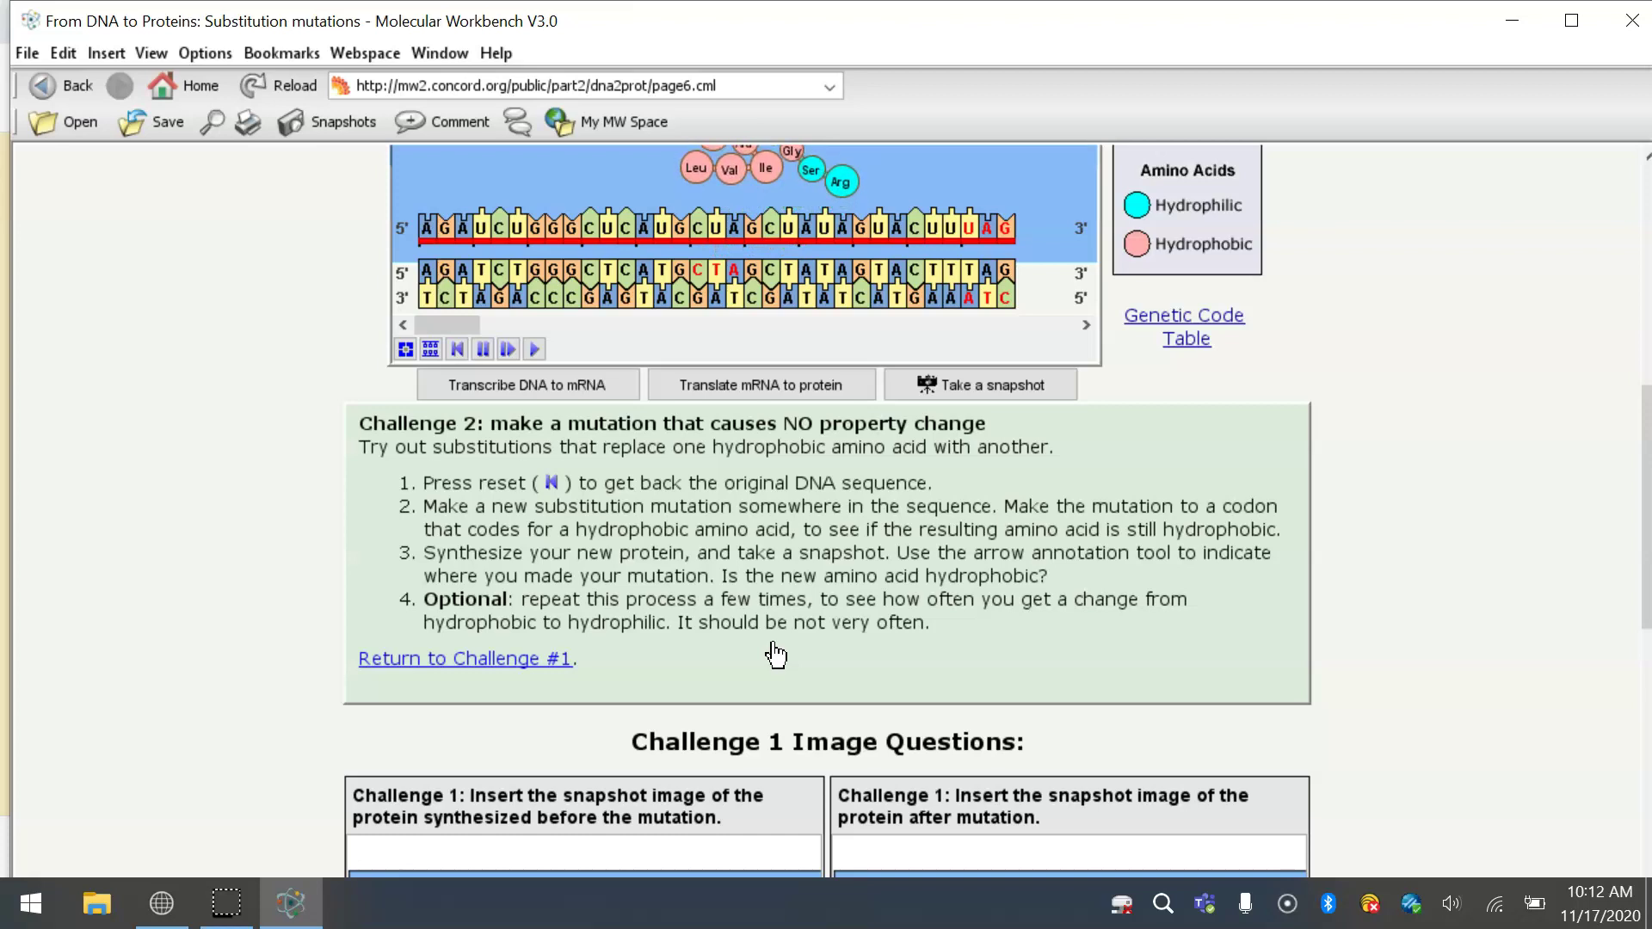
Reset the model to the original DNA sequence.
left_click(458, 348)
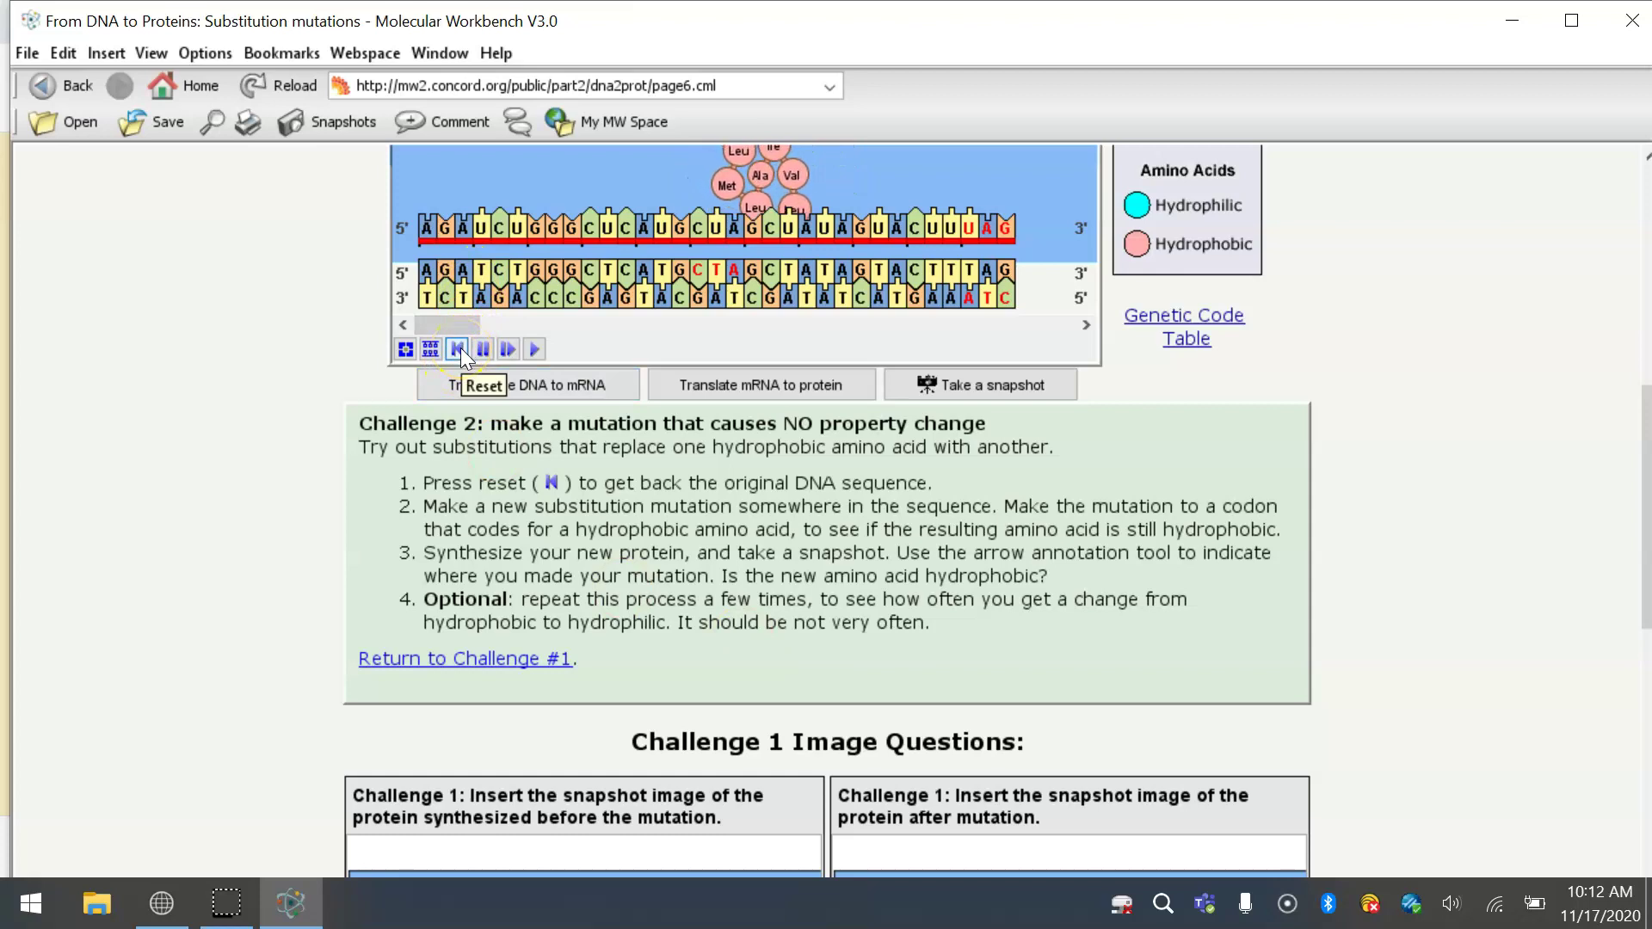
left_click(458, 349)
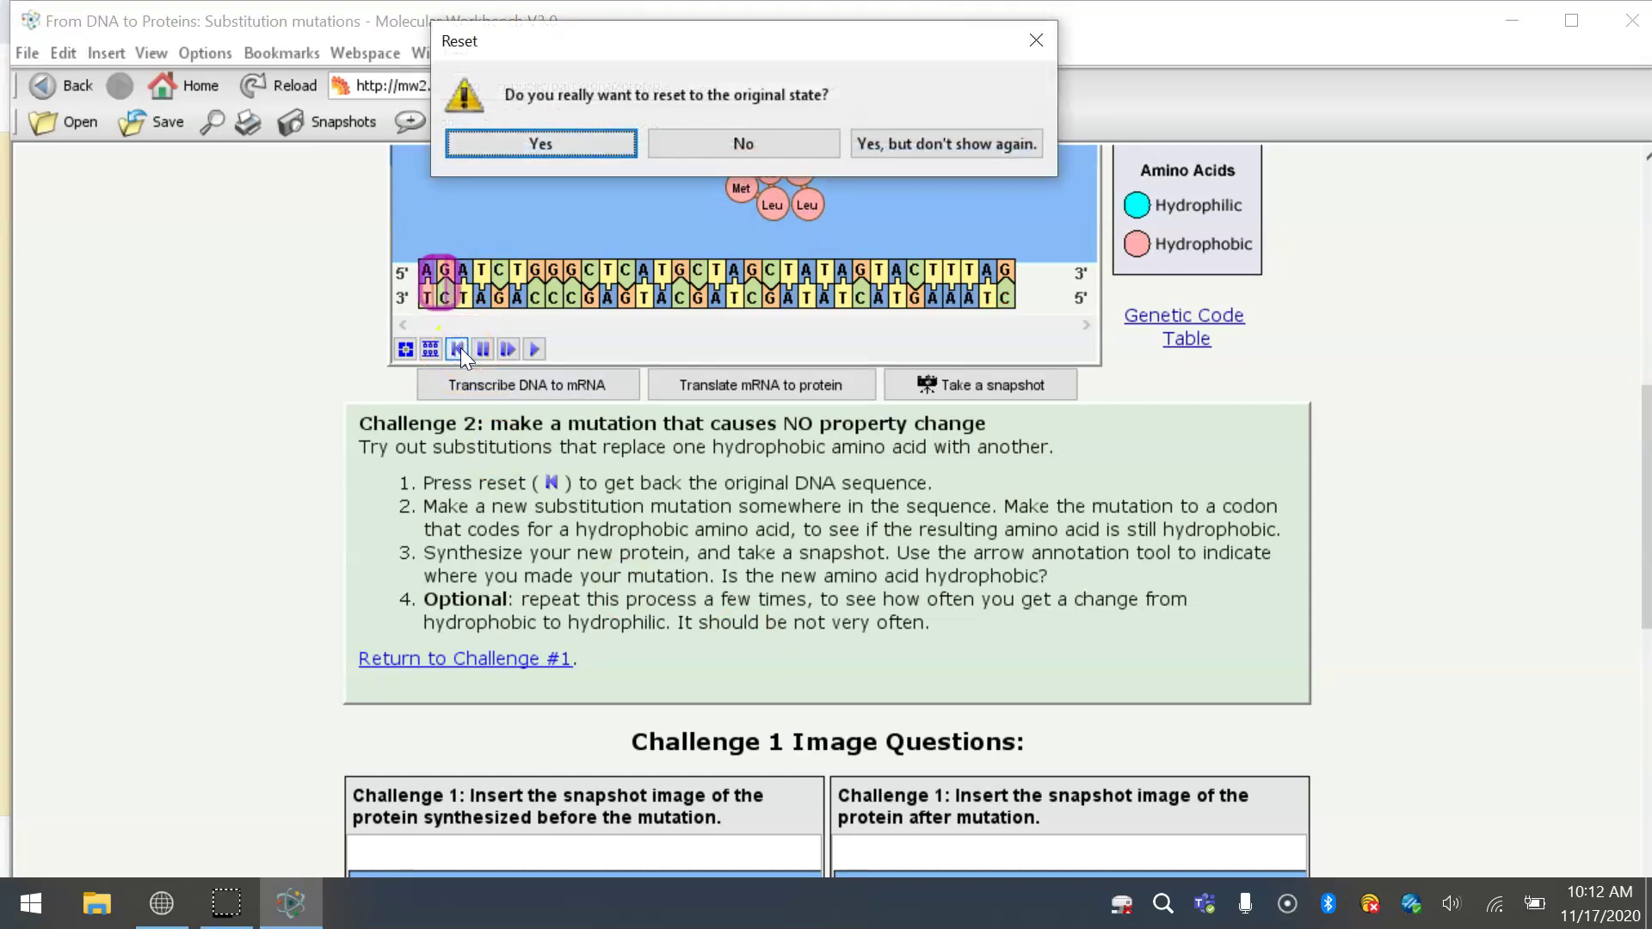
left_click(612, 142)
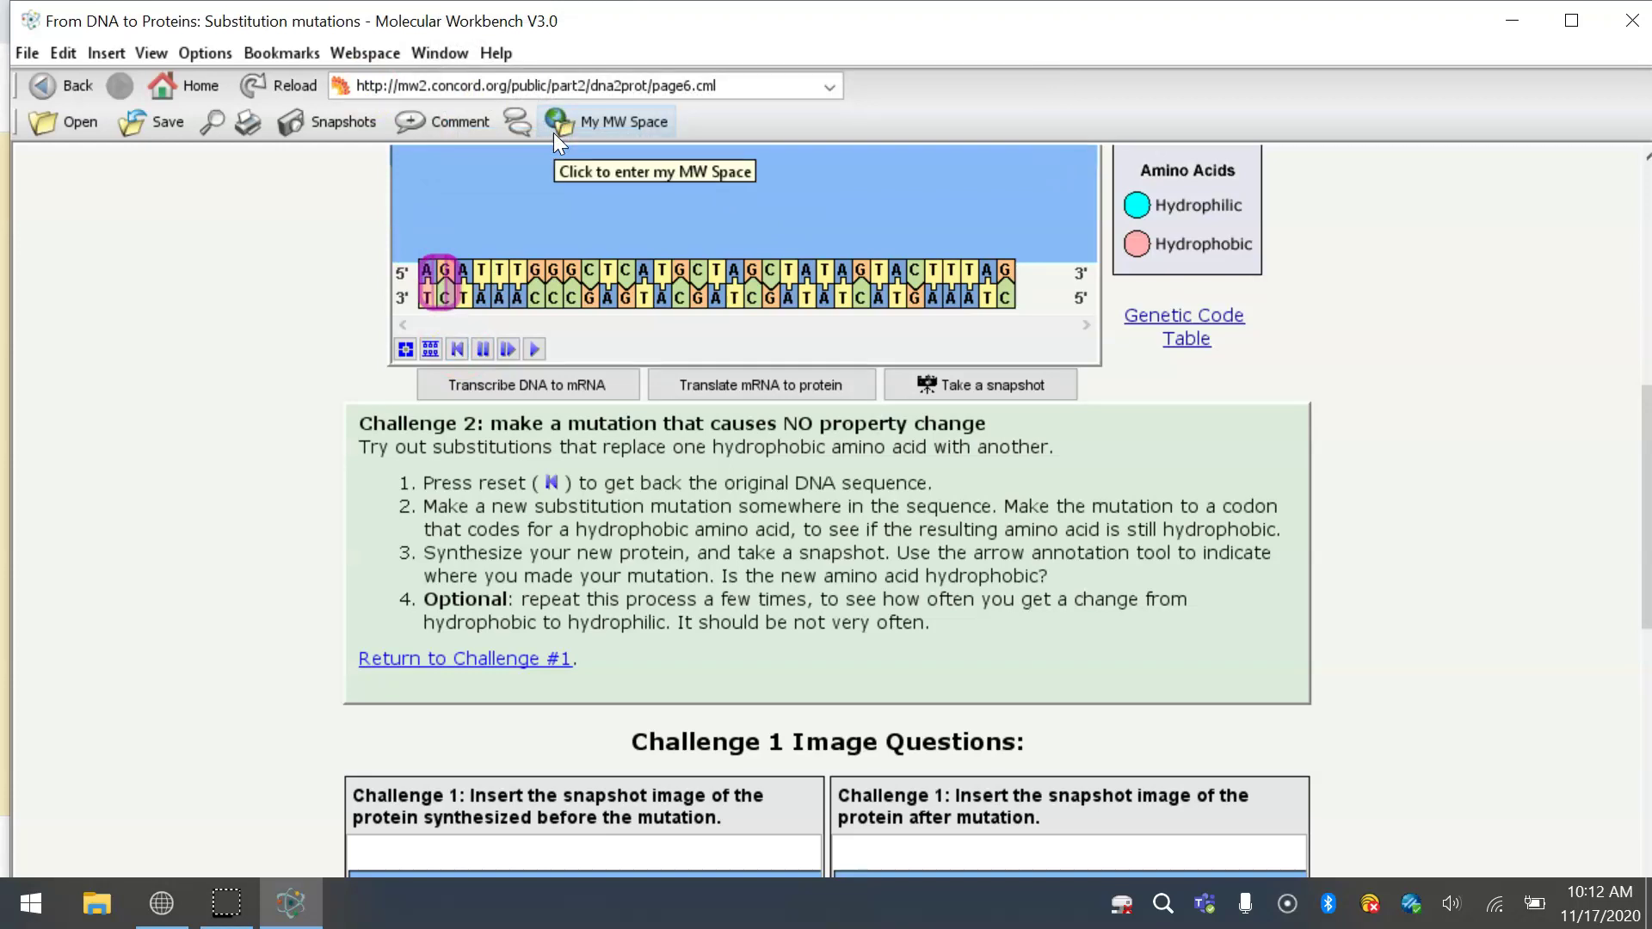
Substitute a G with A, then transcribe and translate the DNA into a new protein.
right_click(554, 265)
mouse_move(715, 301)
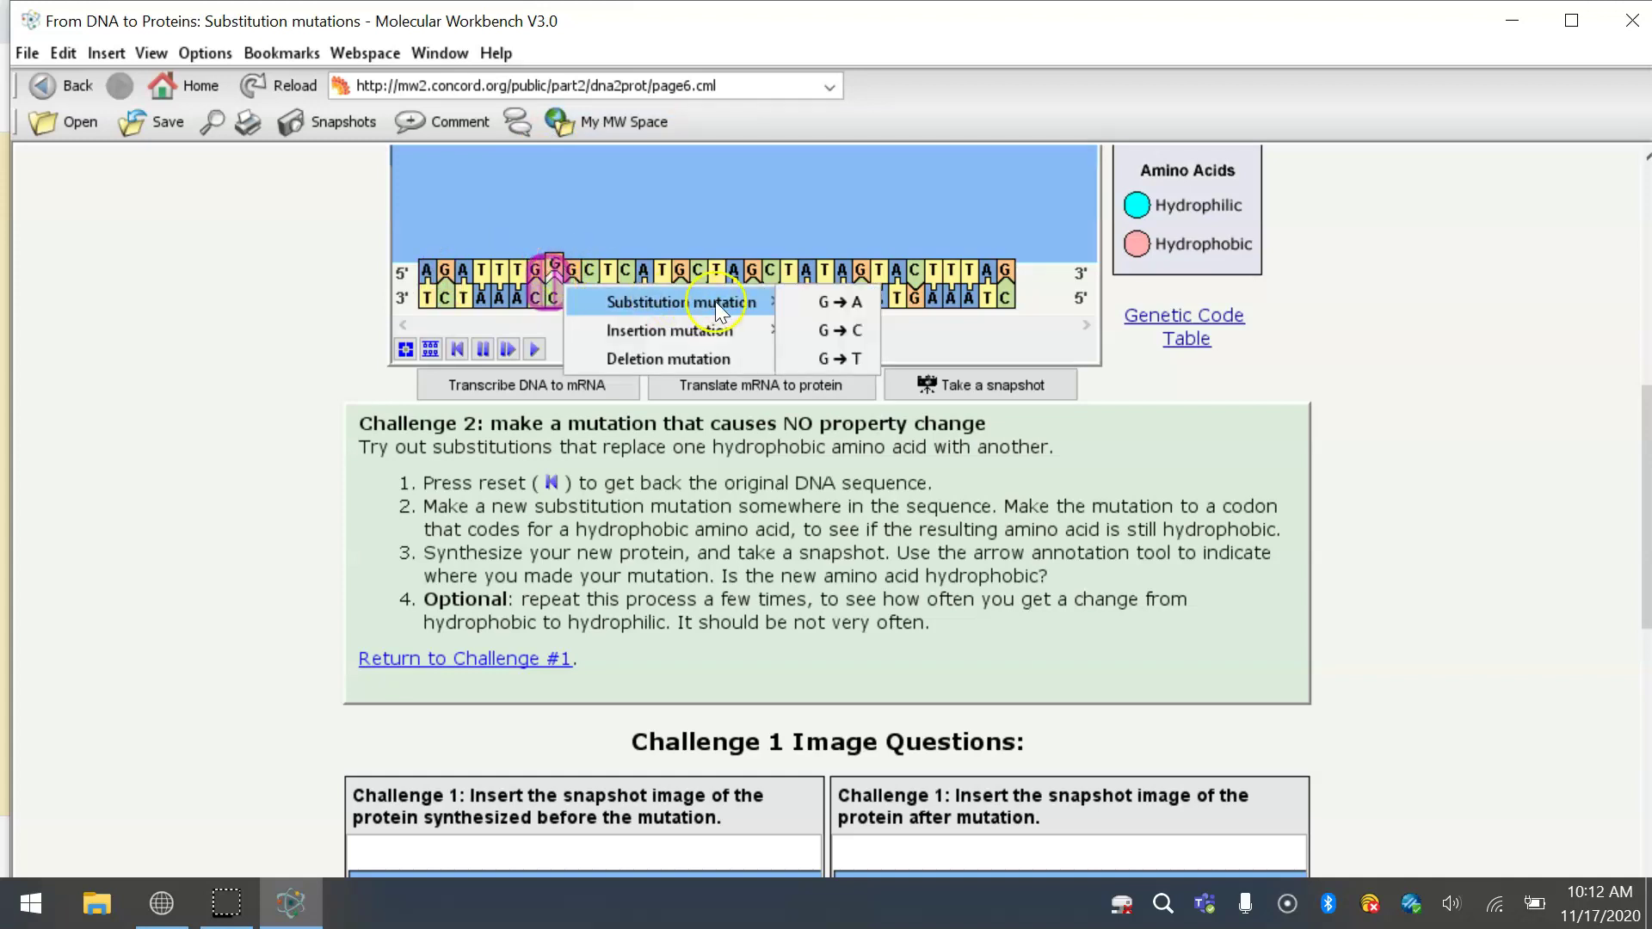
left_click(802, 302)
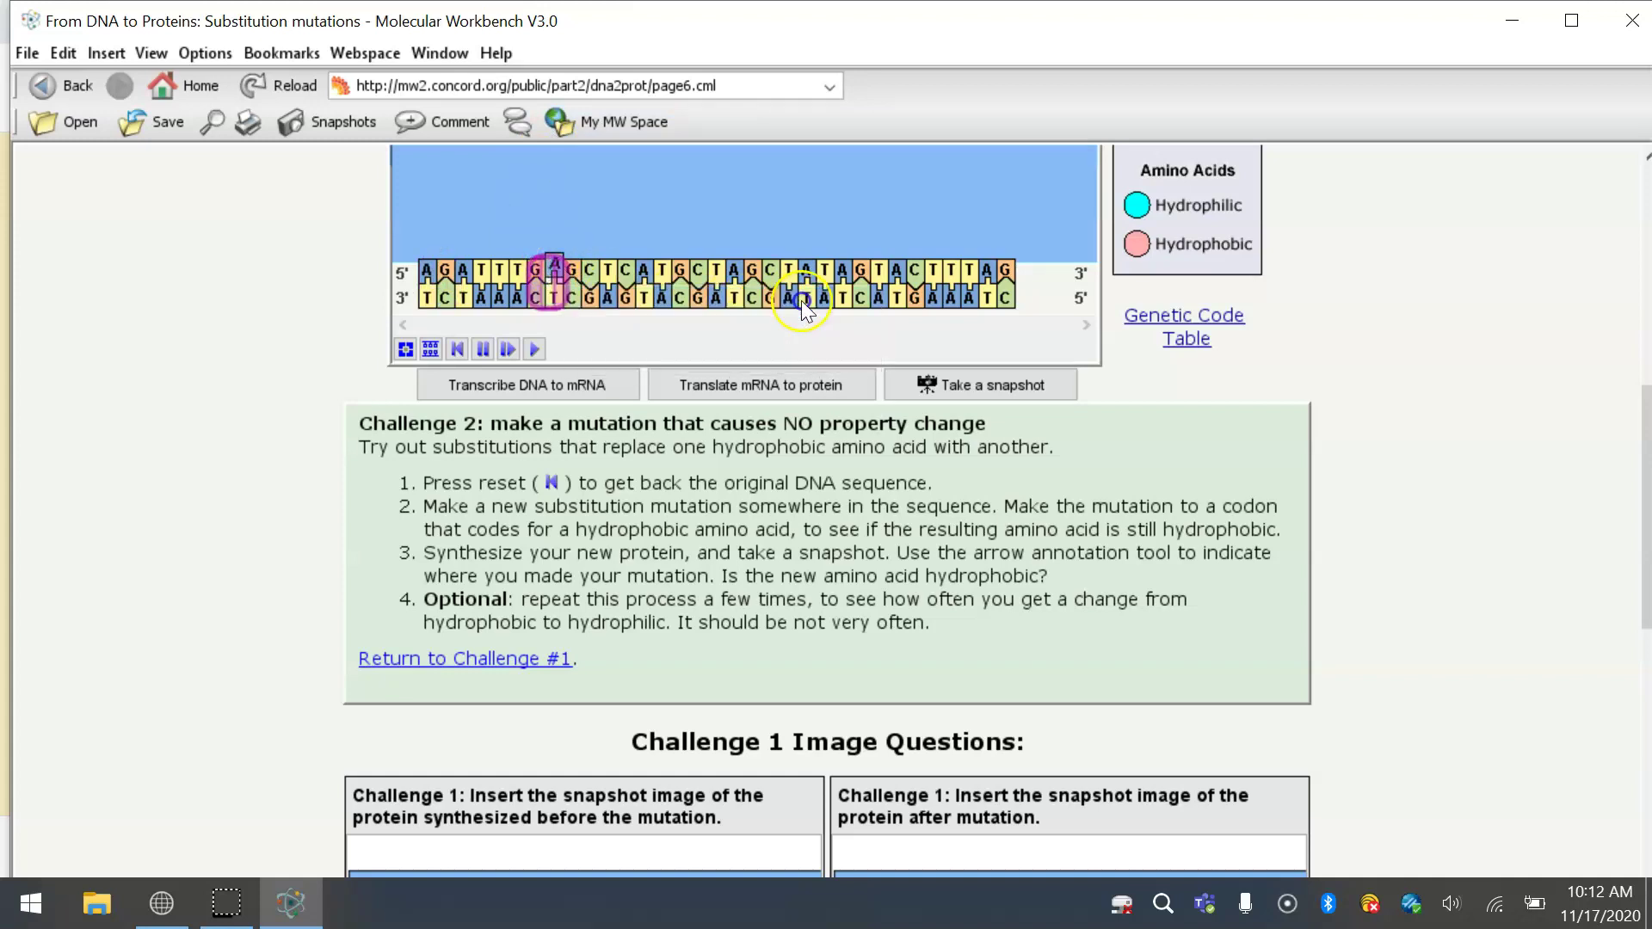
left_click(527, 387)
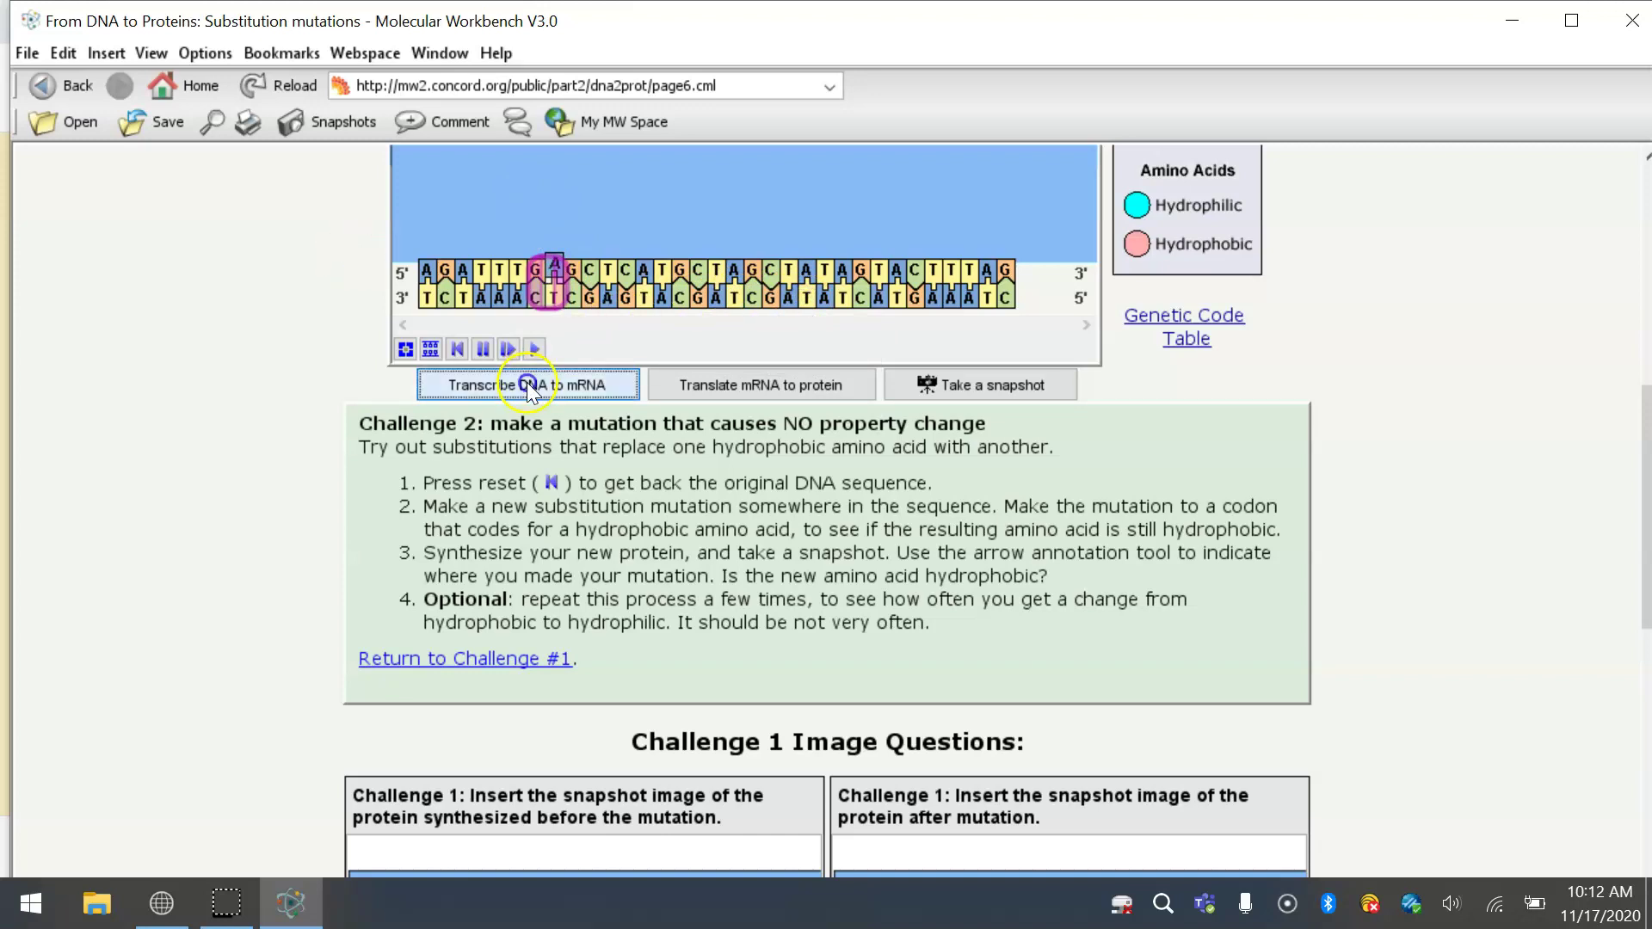
left_click(817, 387)
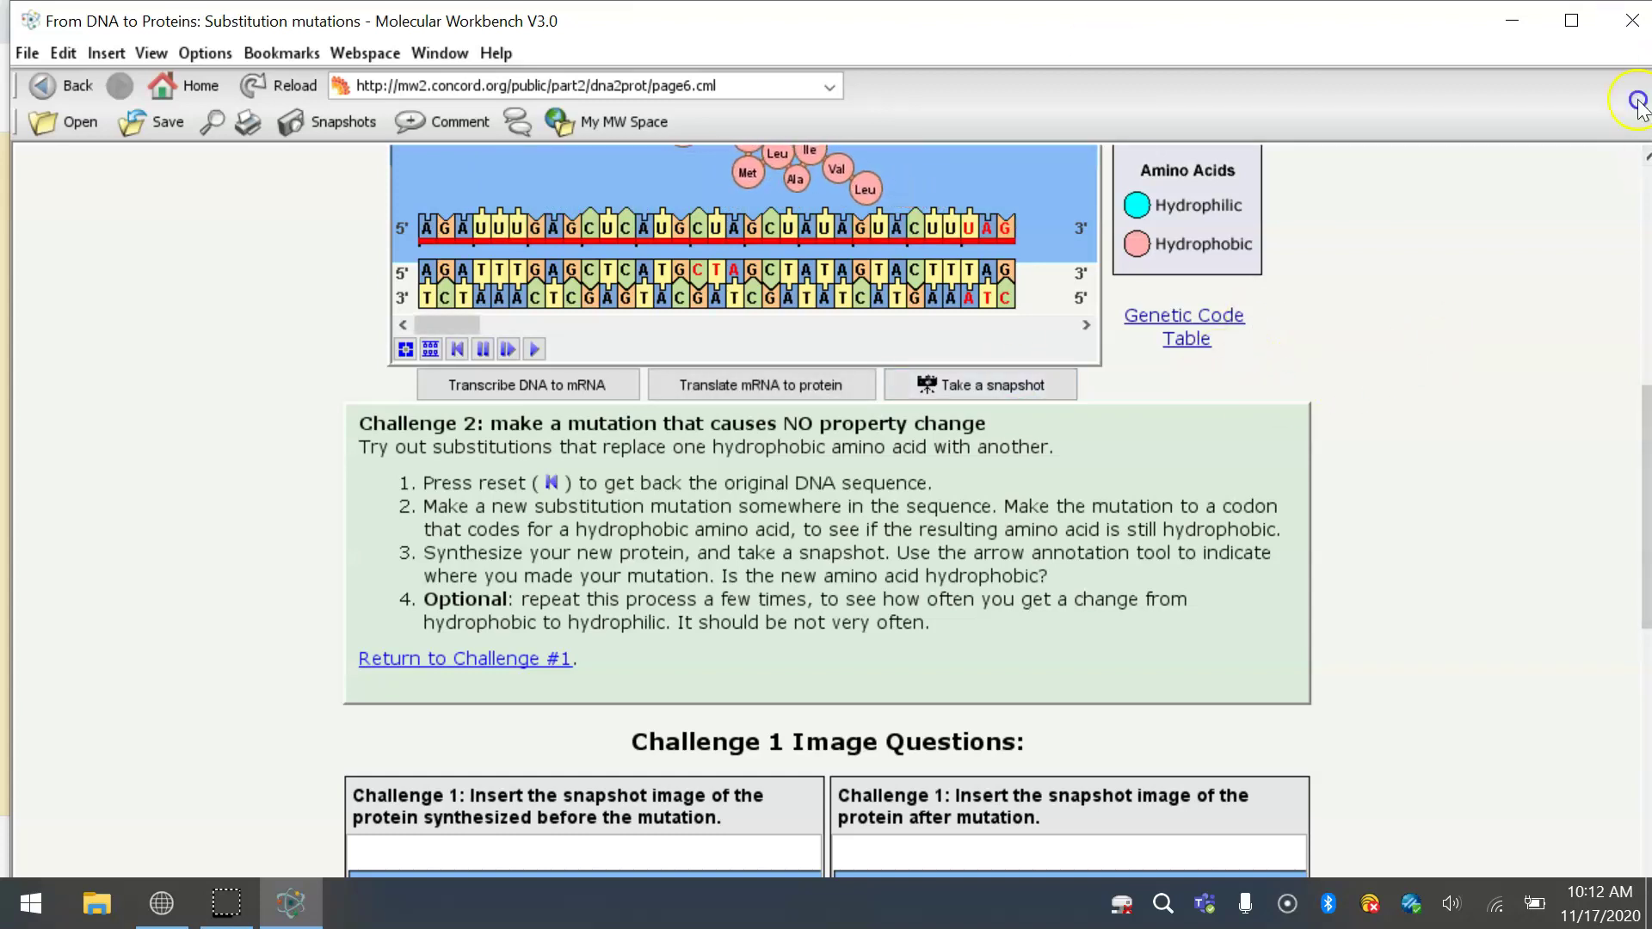
left_click(1645, 157)
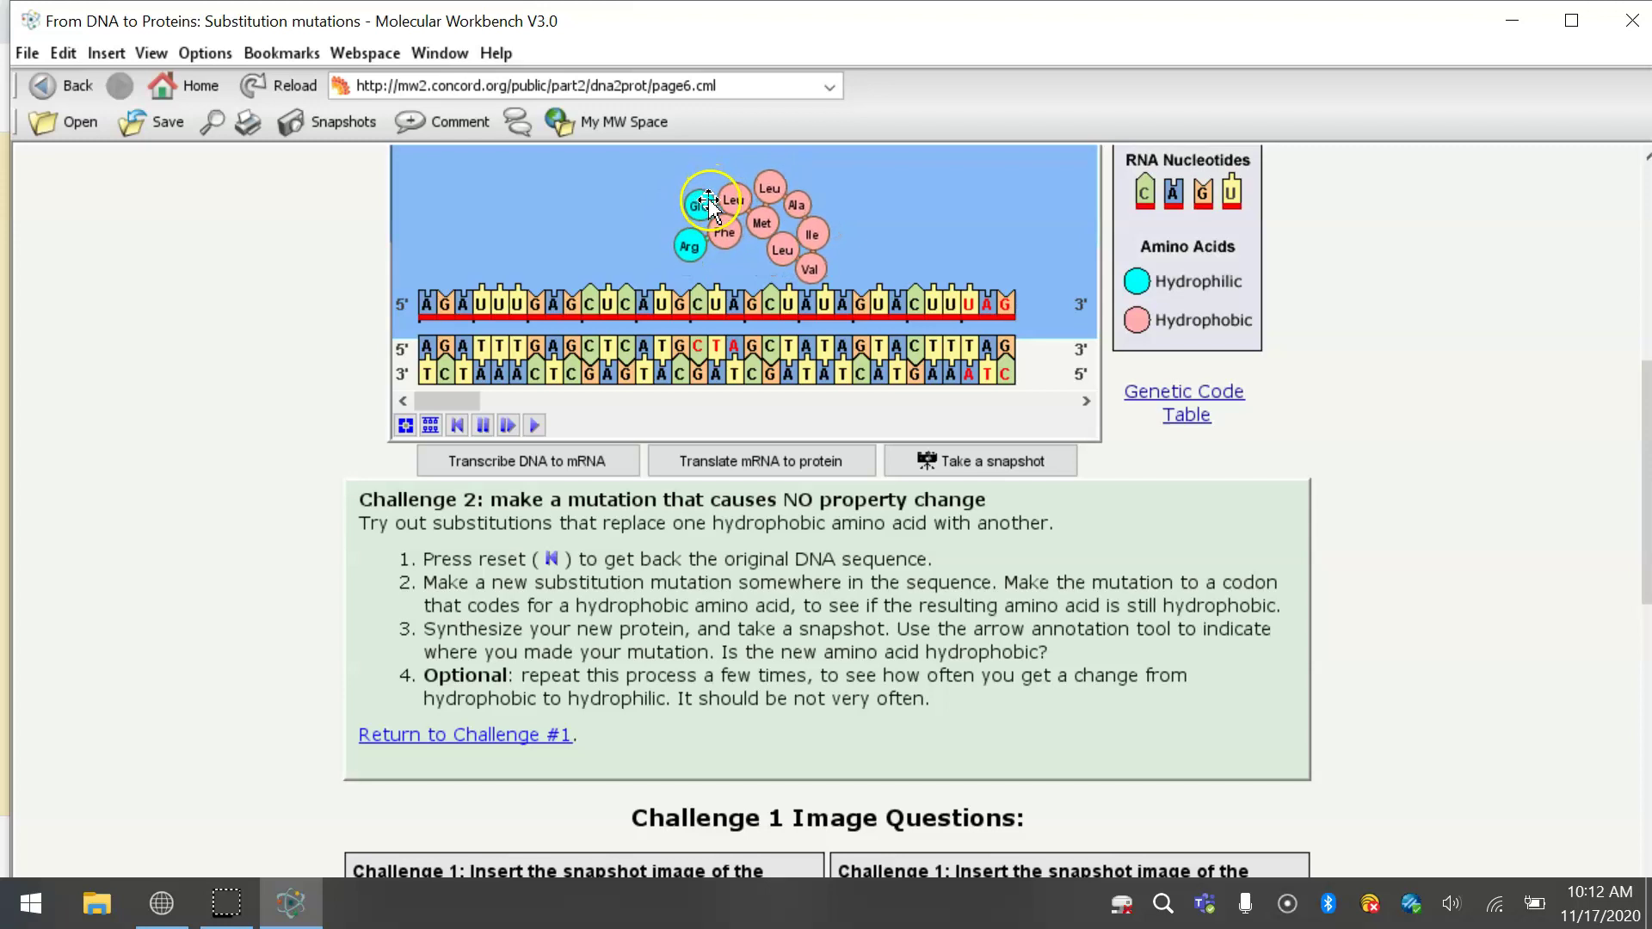
Reset to the original DNA and change the last C of the CTC codon to G.
left_click(456, 425)
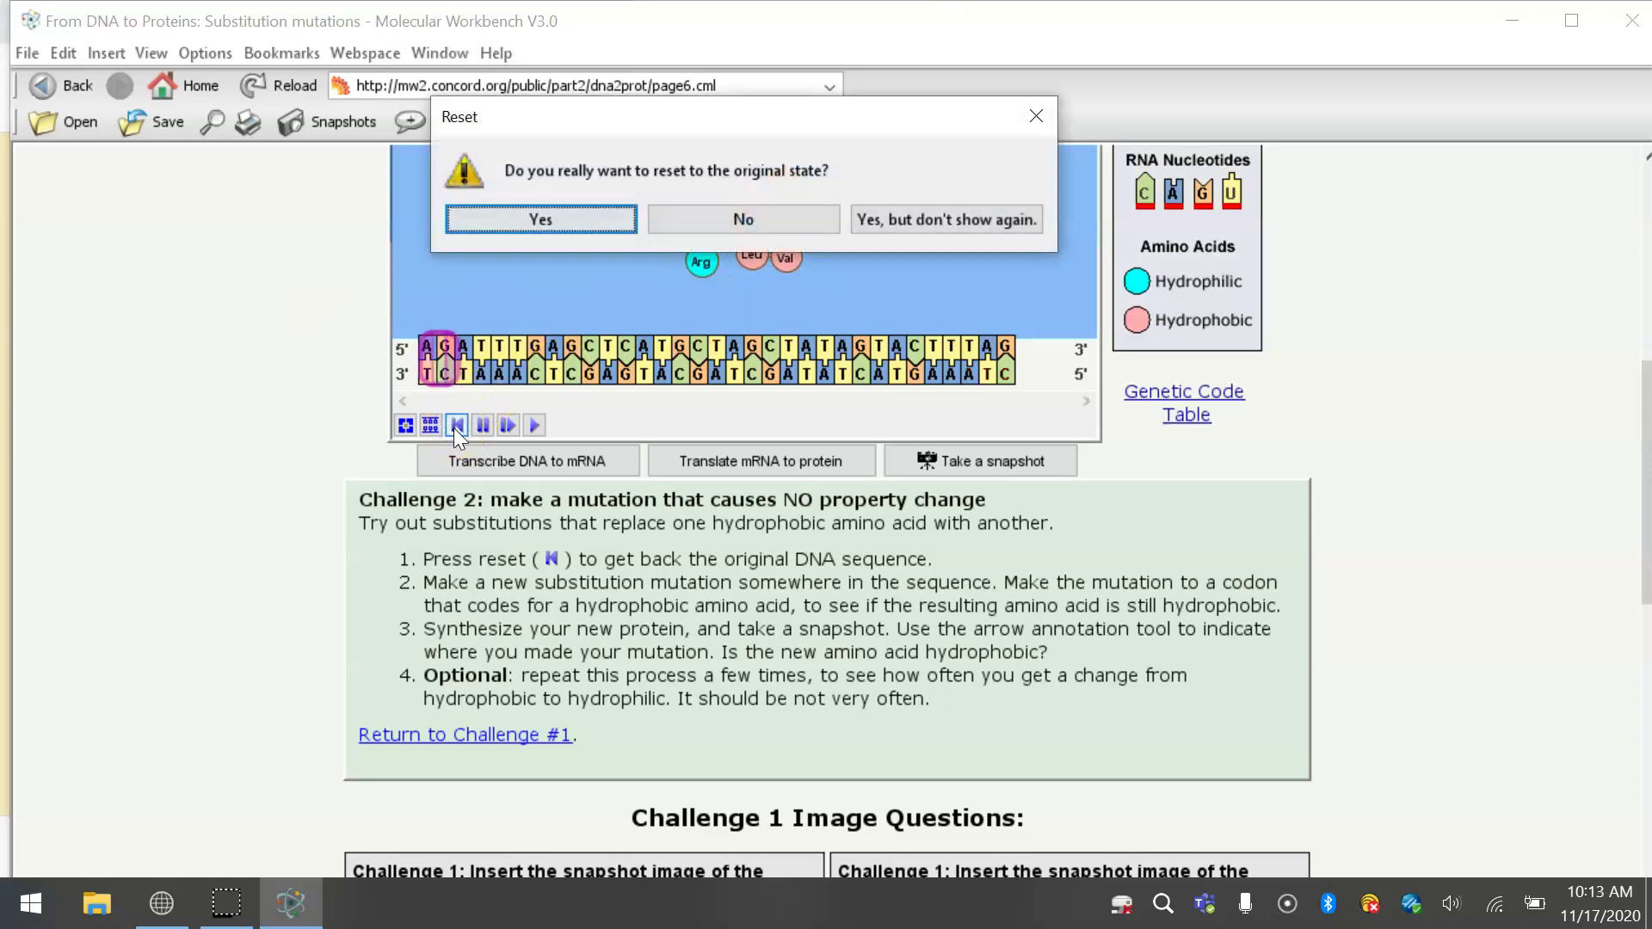
left_click(596, 218)
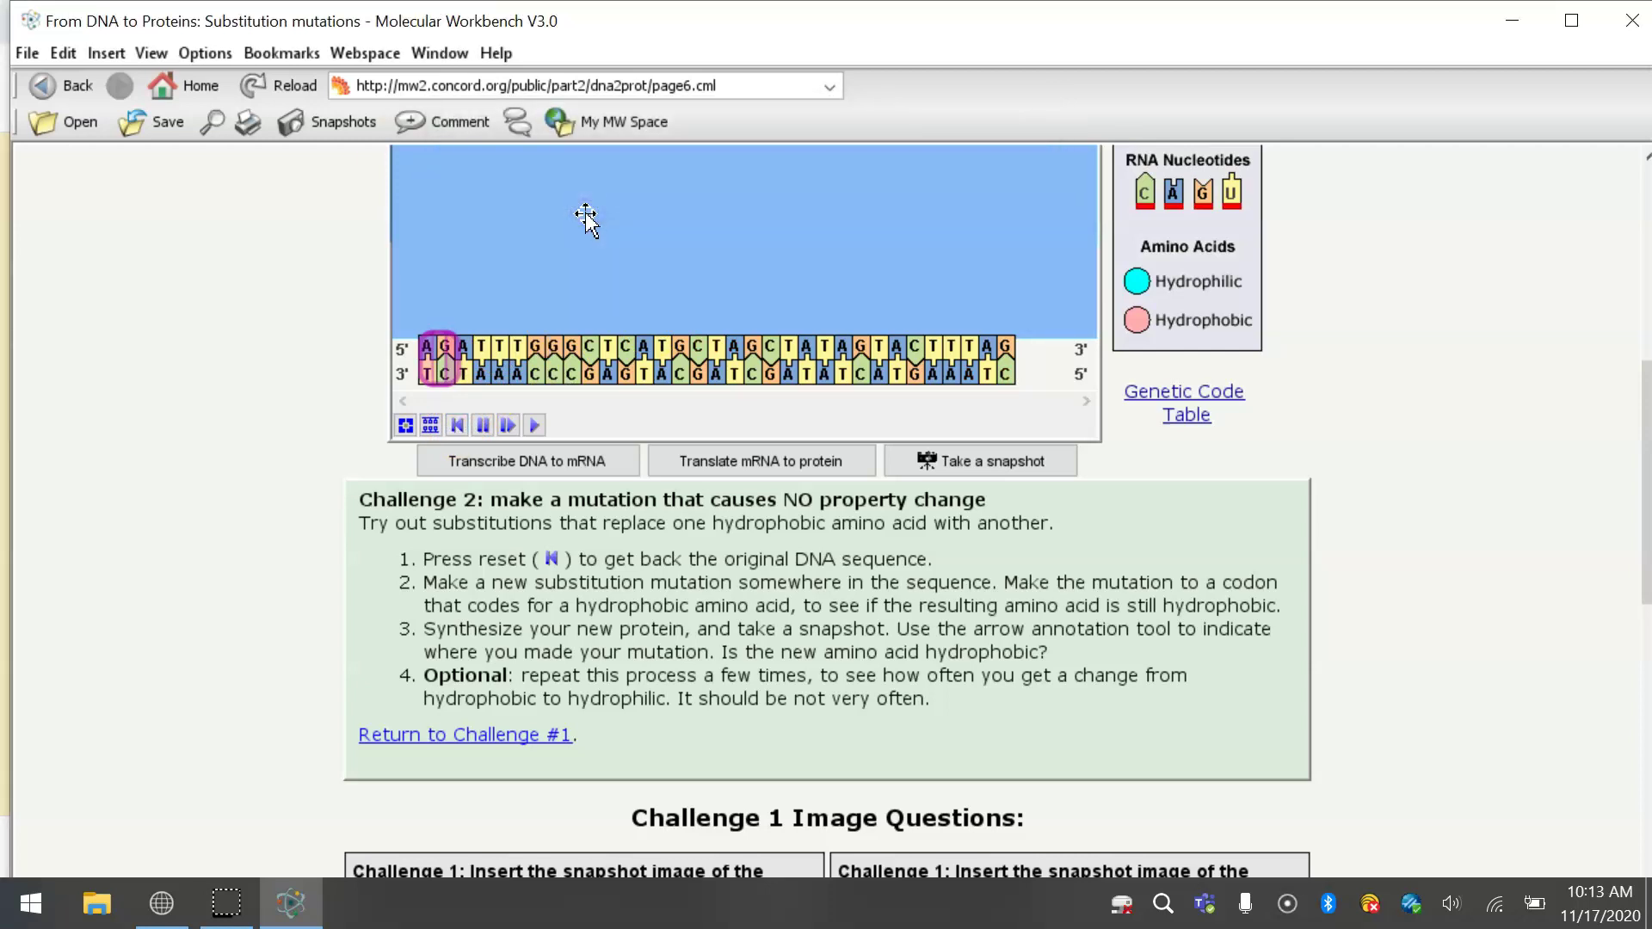
left_click(629, 351)
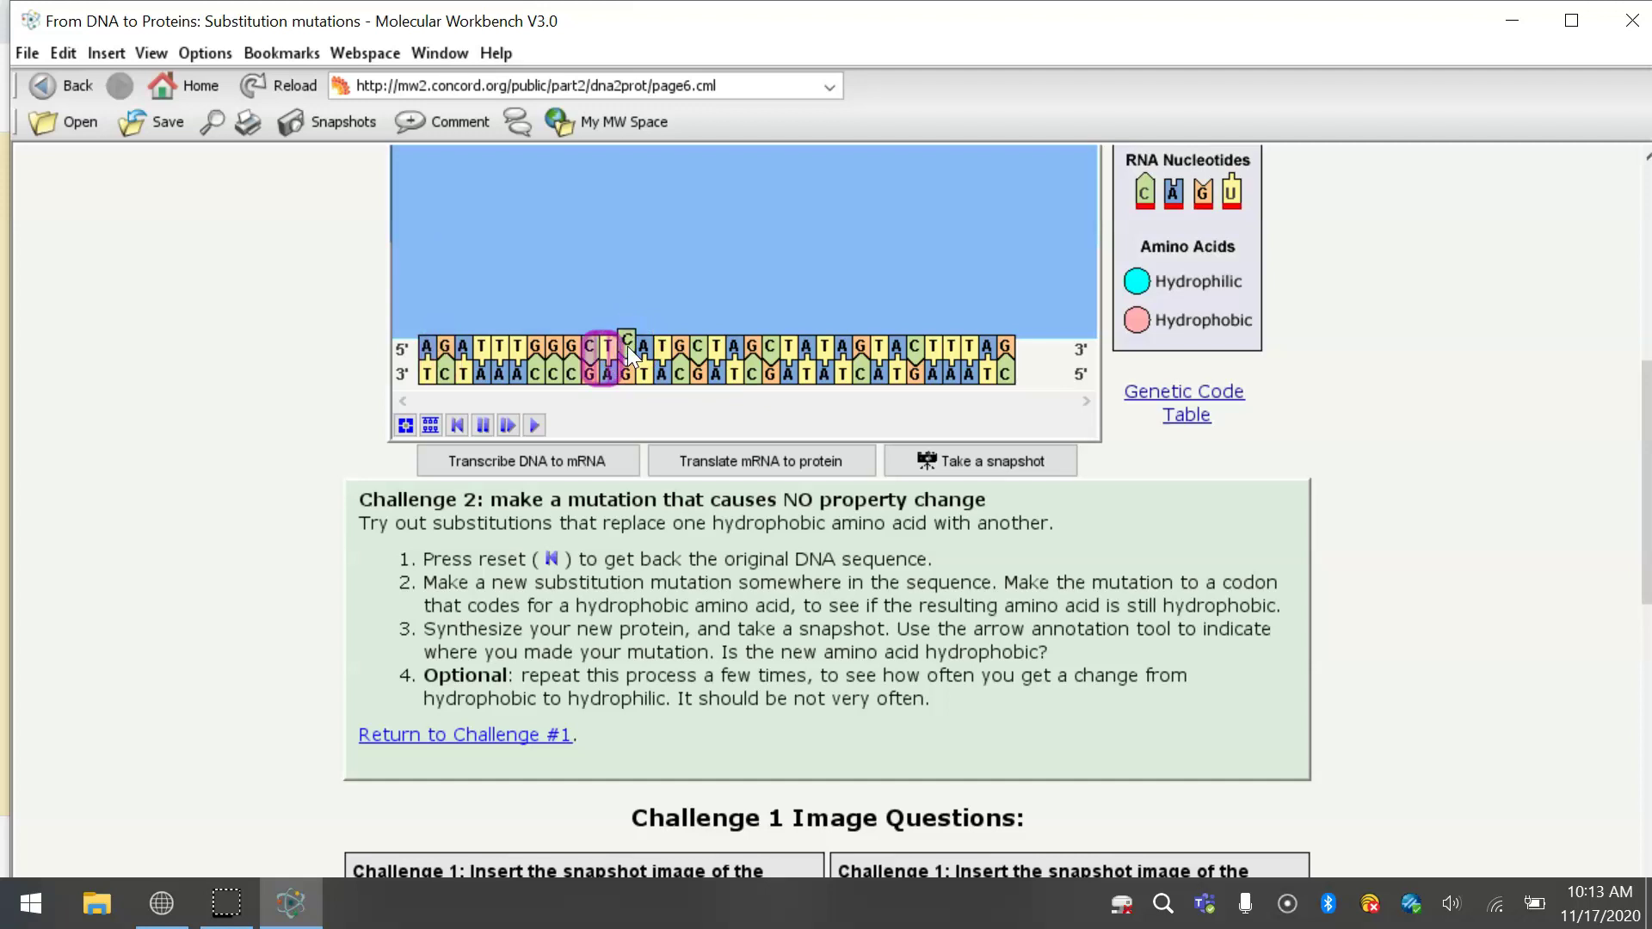
right_click(627, 345)
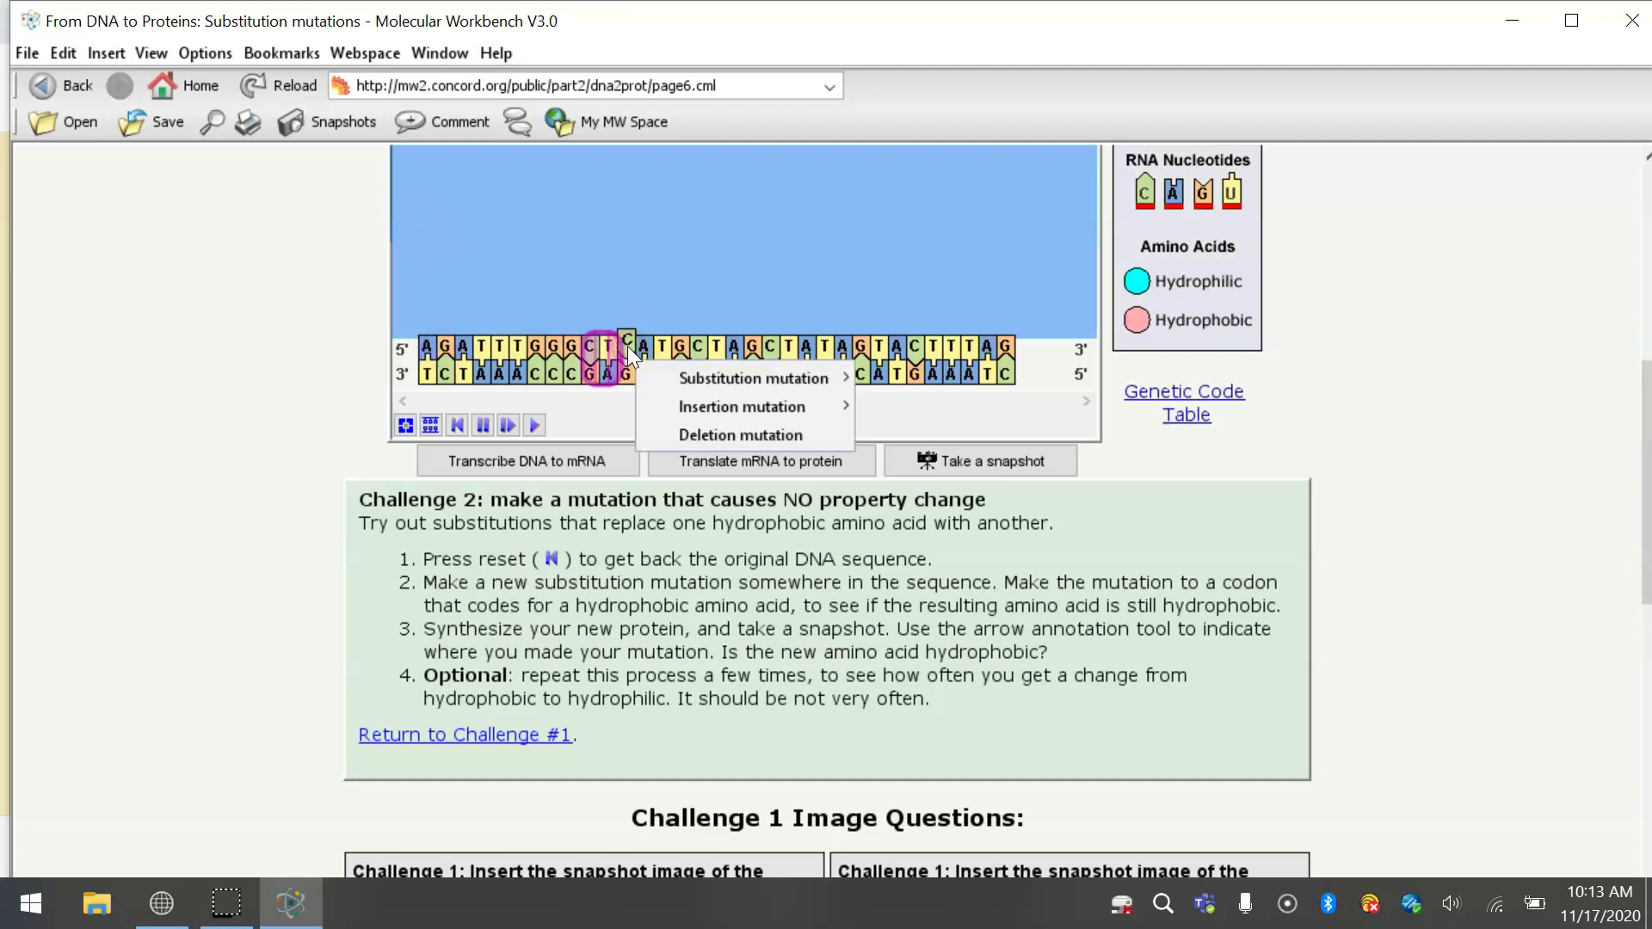
mouse_move(835, 381)
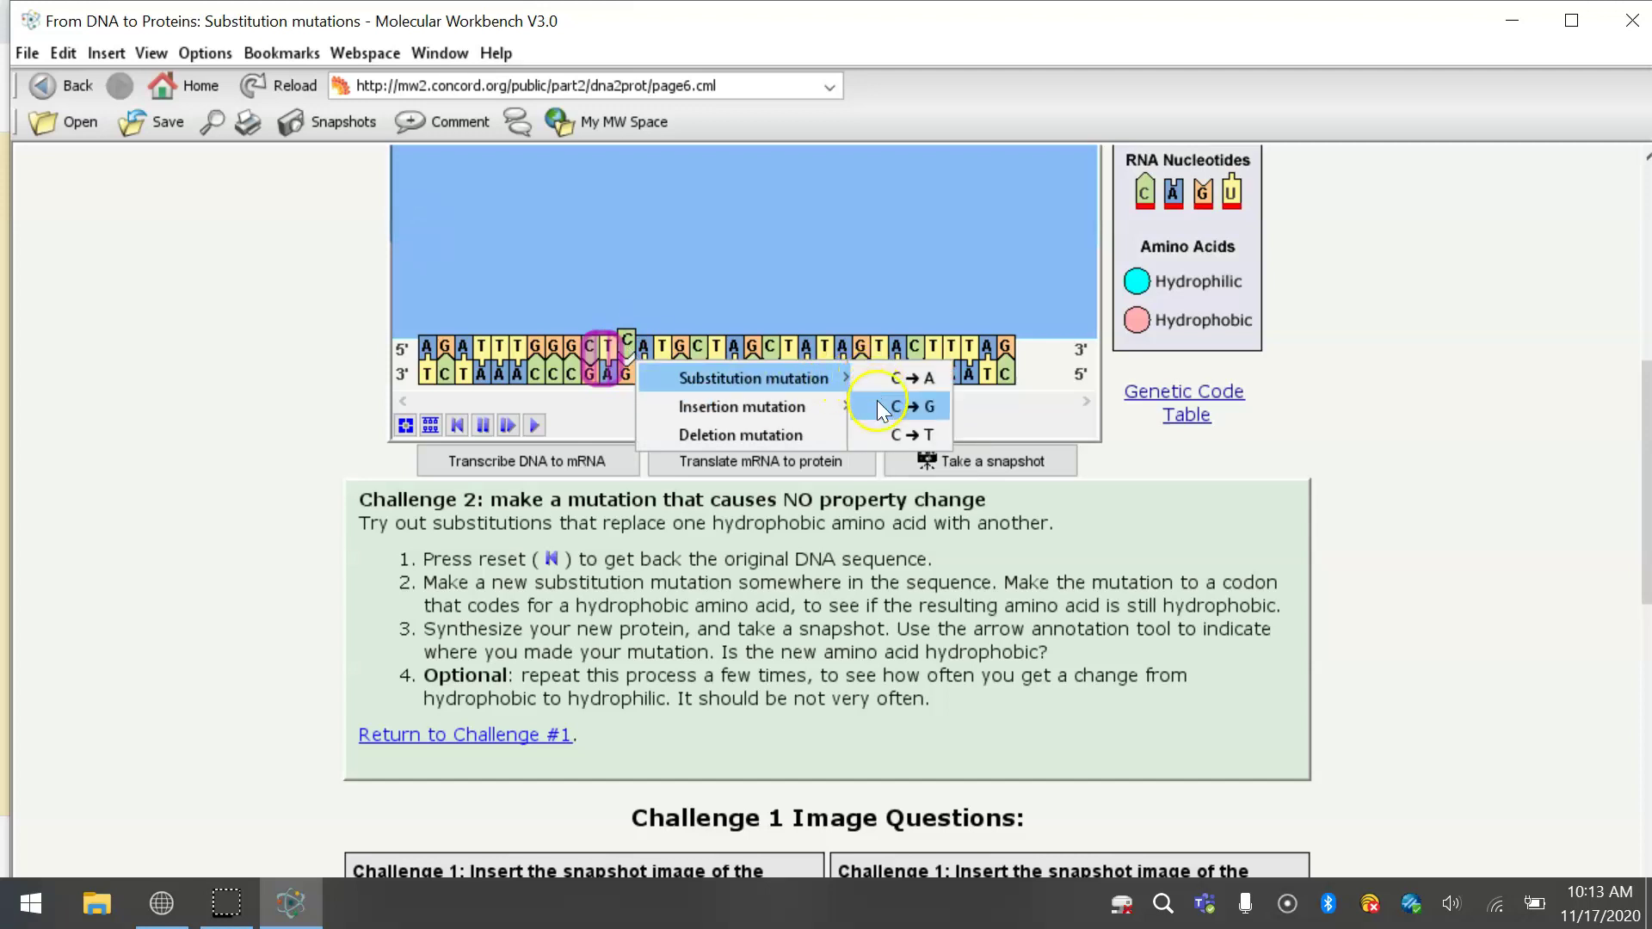
left_click(585, 271)
left_click(911, 406)
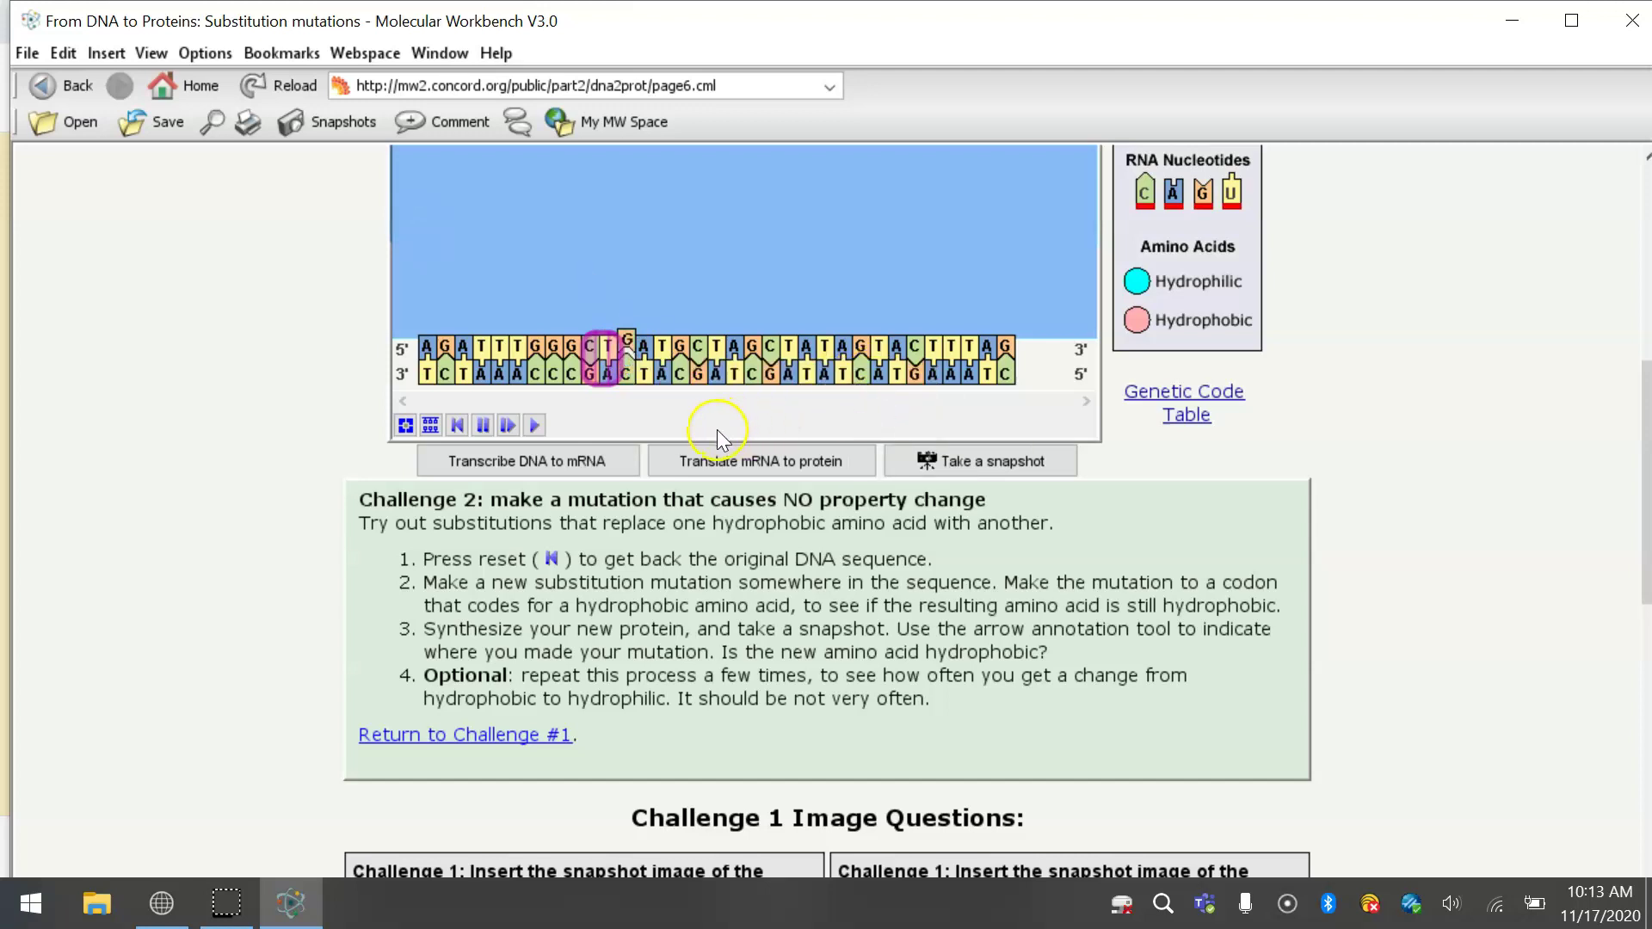
Transcribe and translate the mutated DNA, then move the chain's Arg end up and right.
left_click(539, 465)
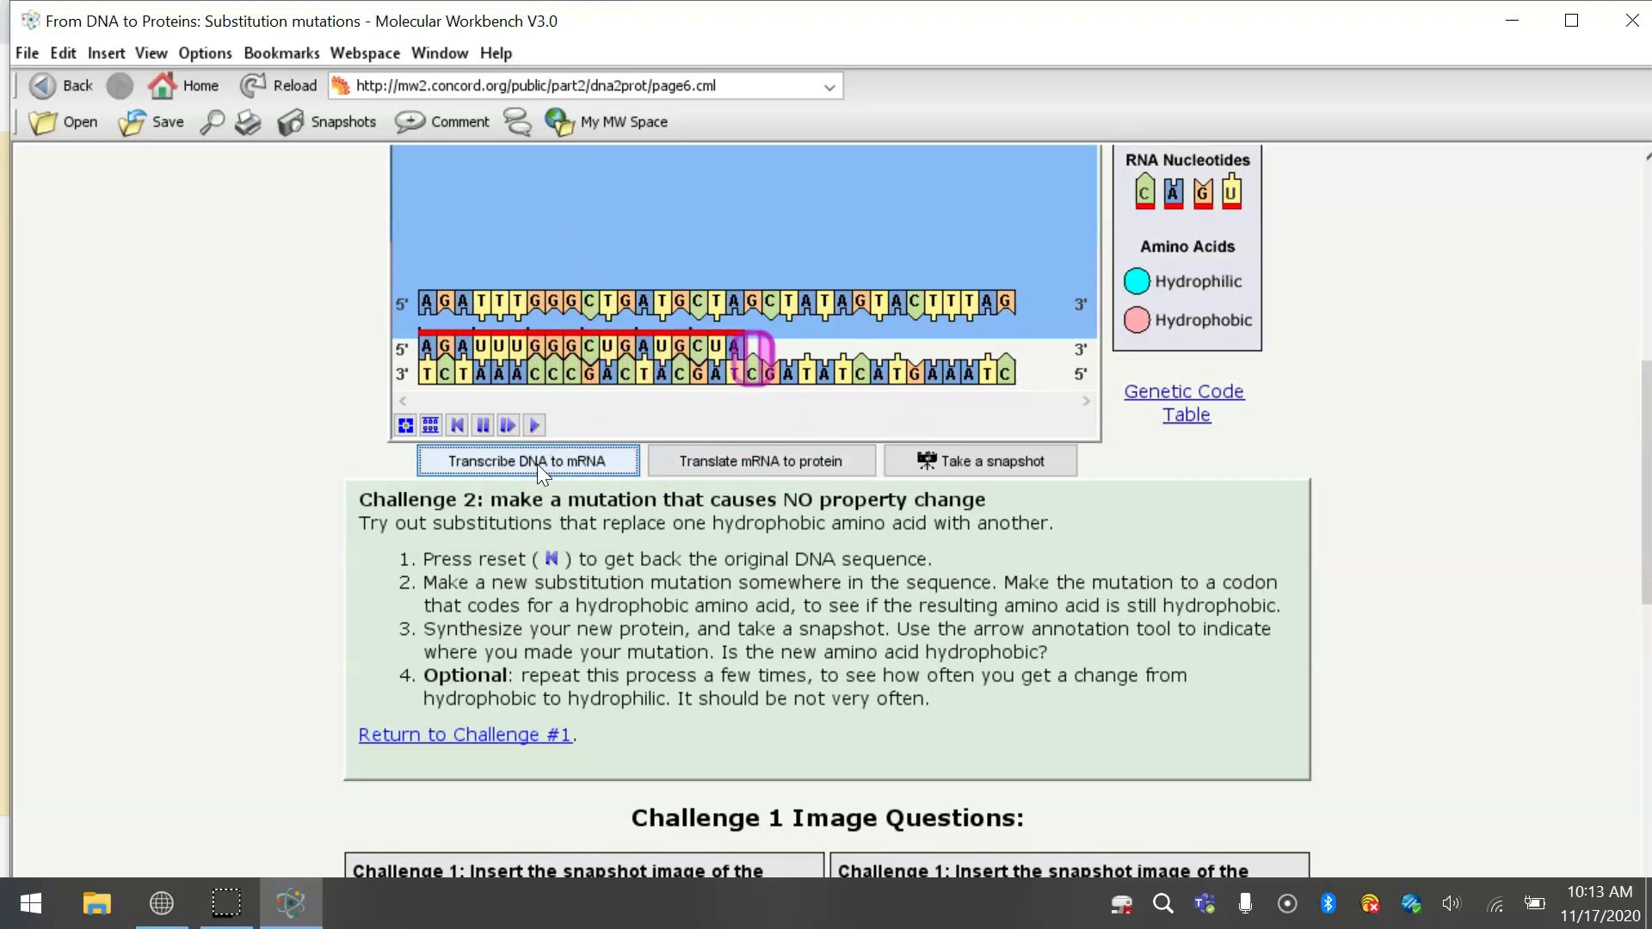
left_click(719, 462)
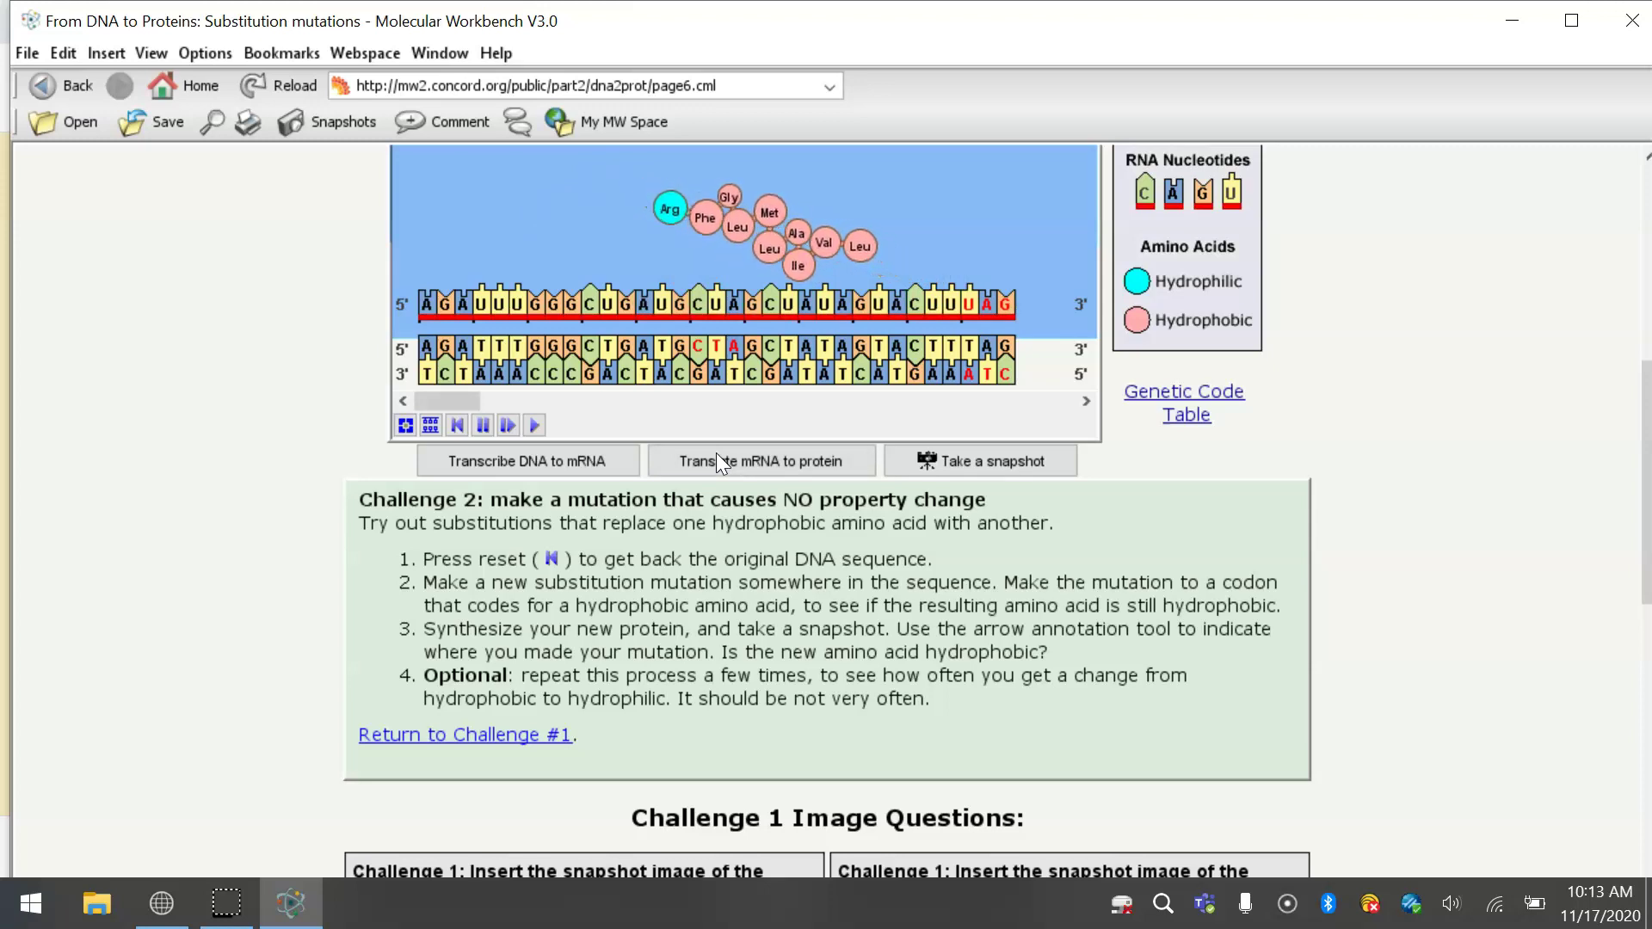
left_click(681, 209)
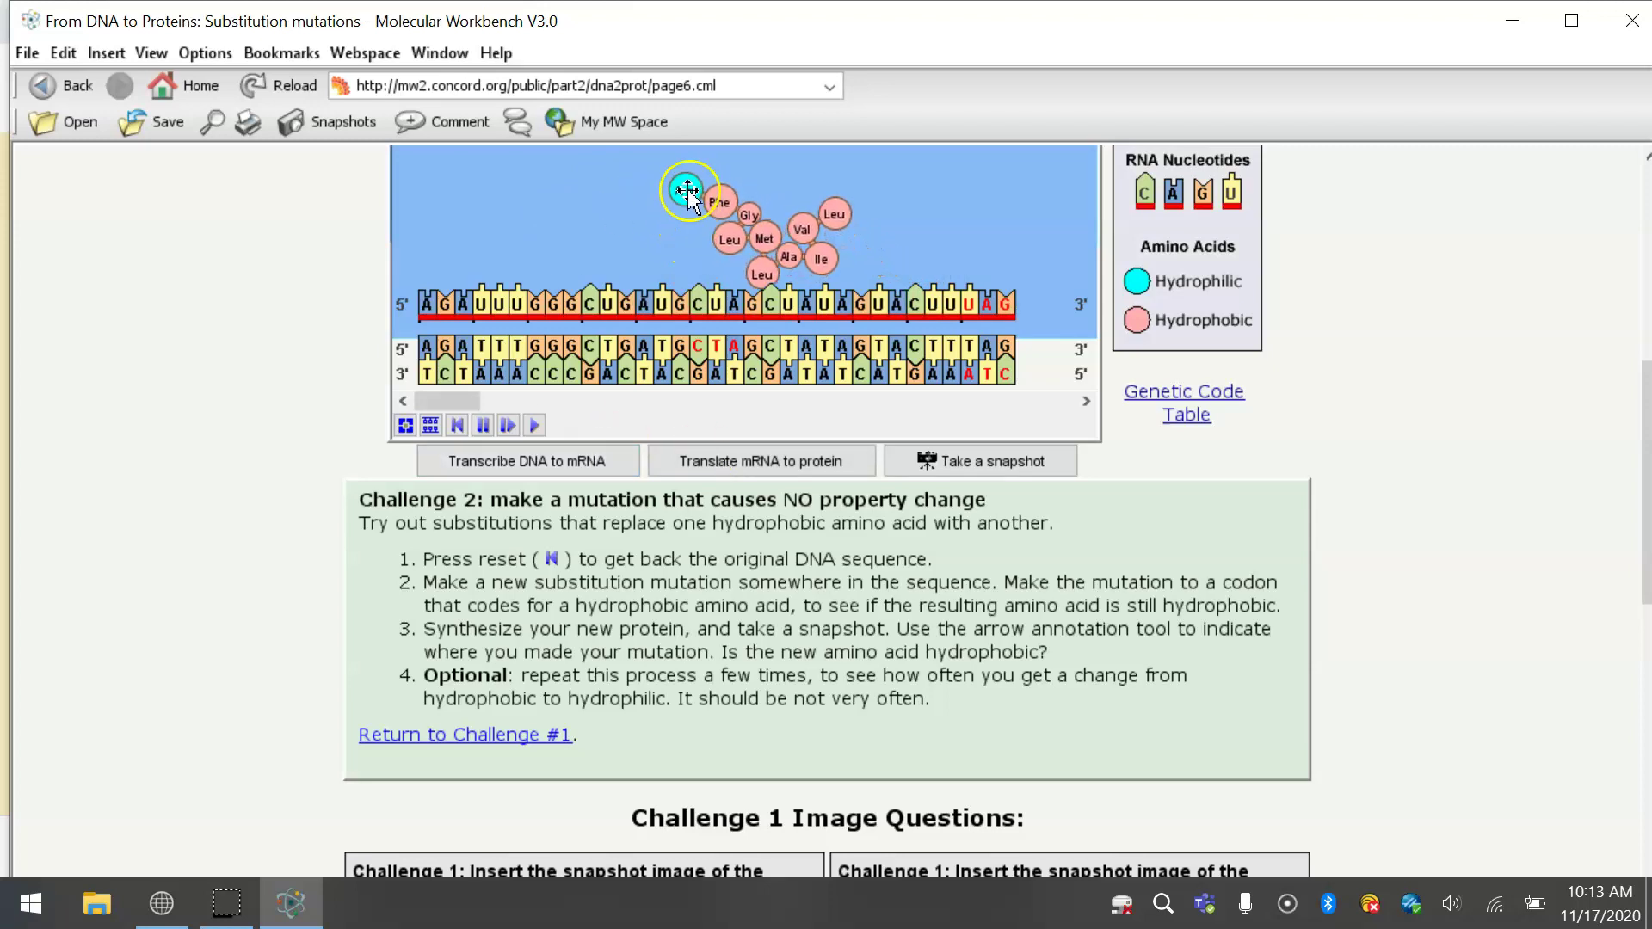
left_click_drag(682, 209, 723, 258)
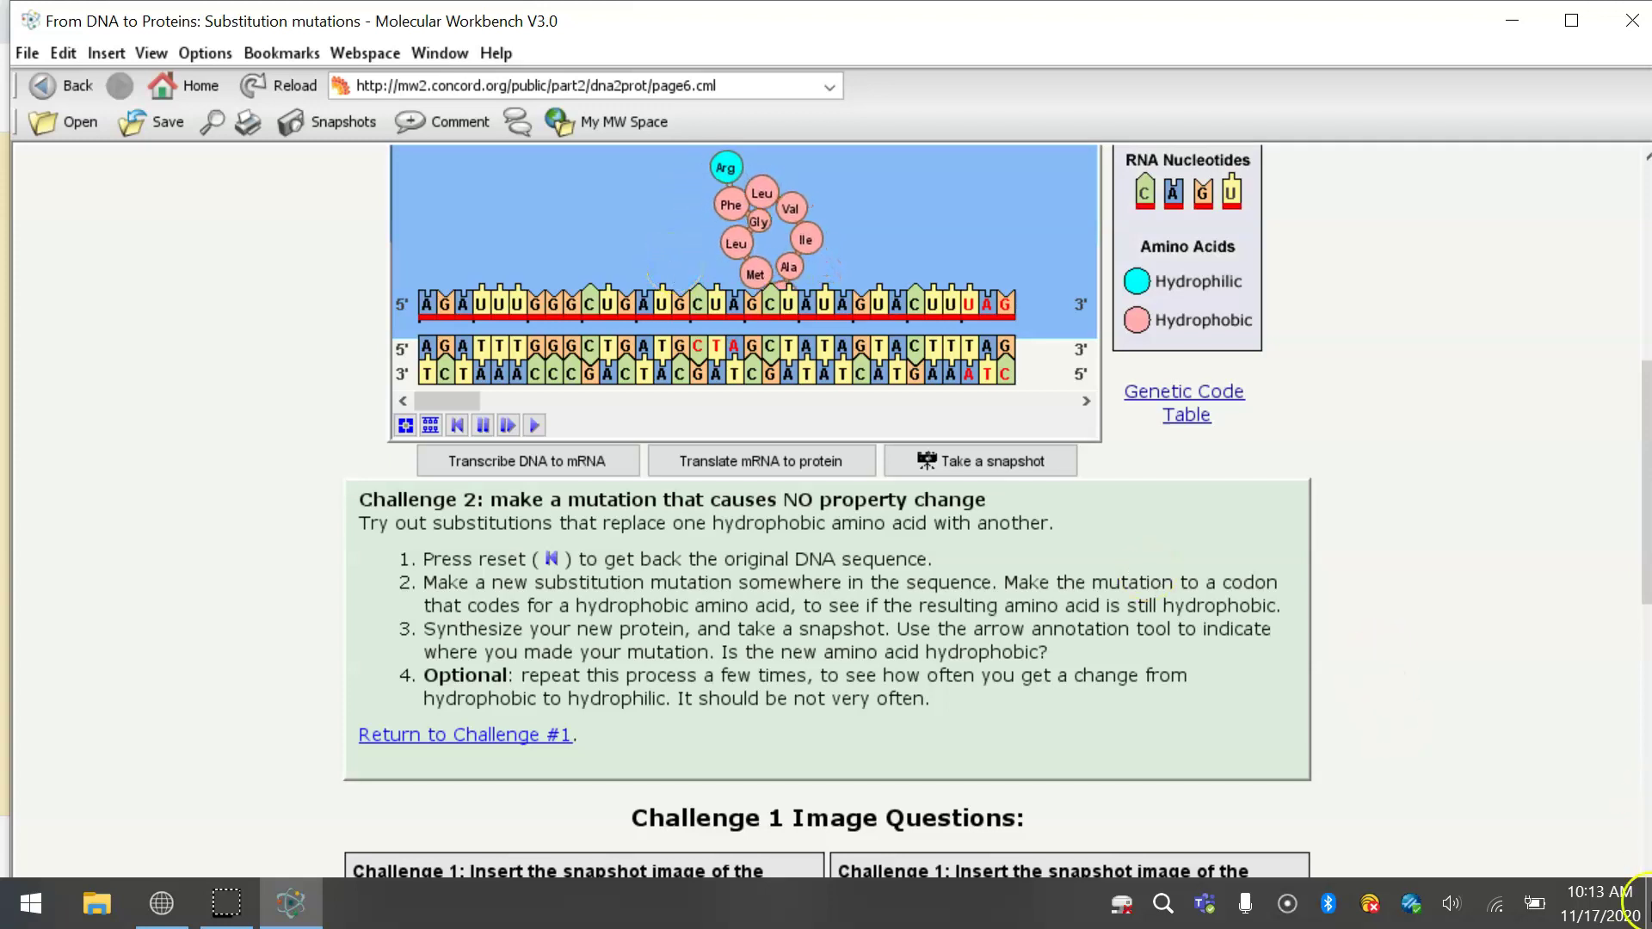
left_click(1581, 900)
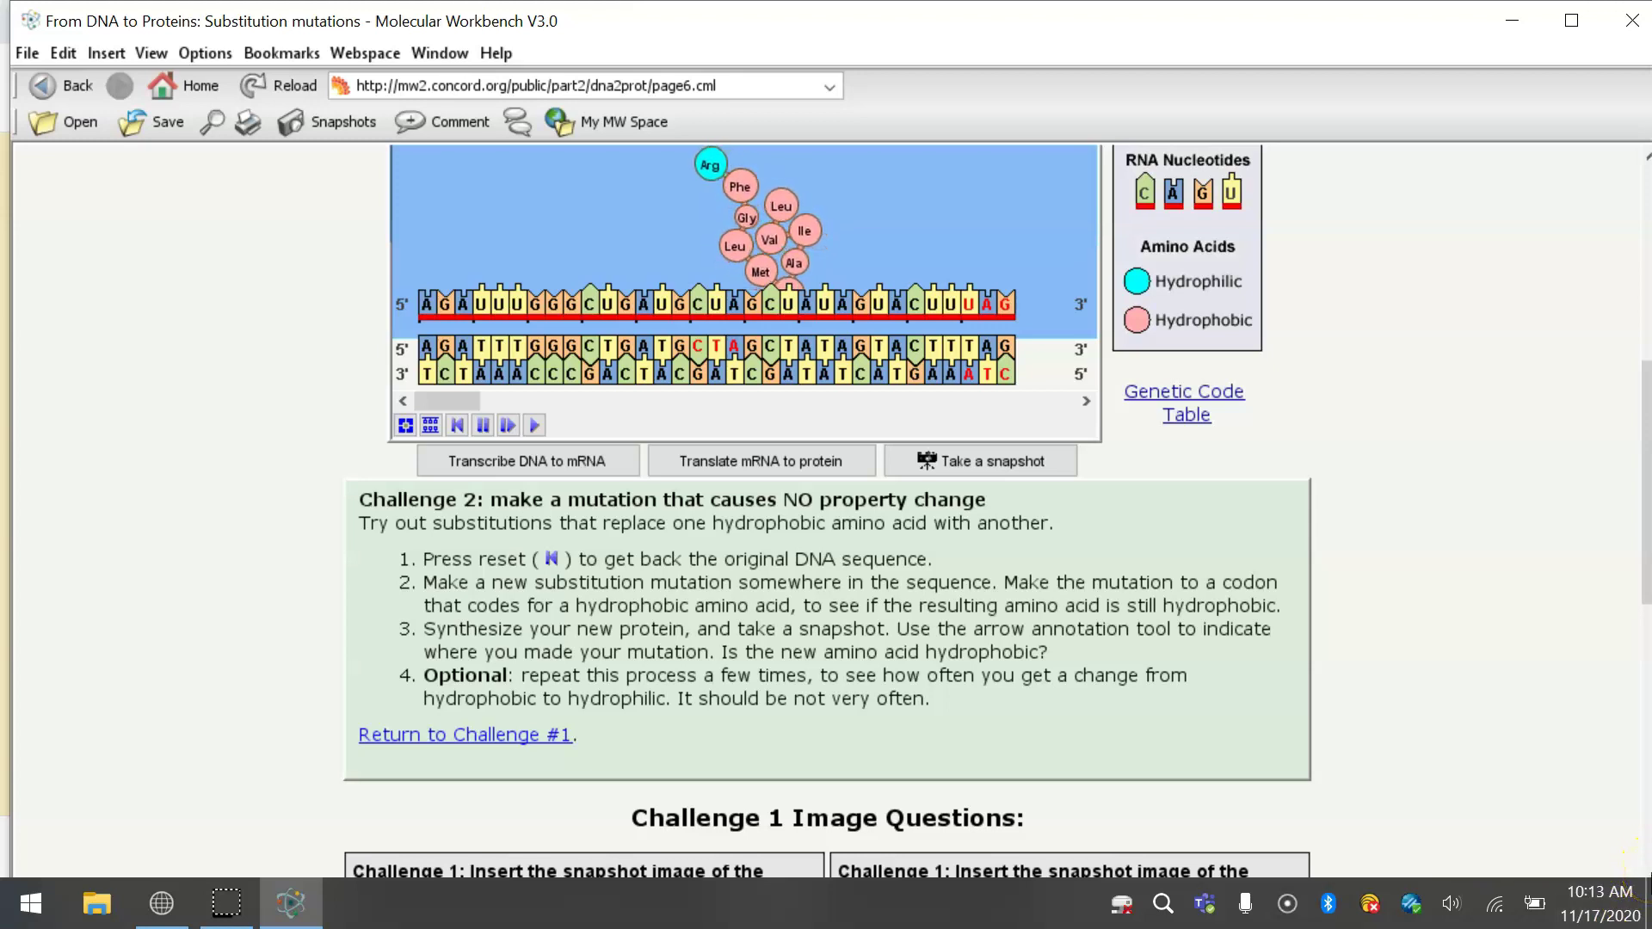
left_click(1645, 871)
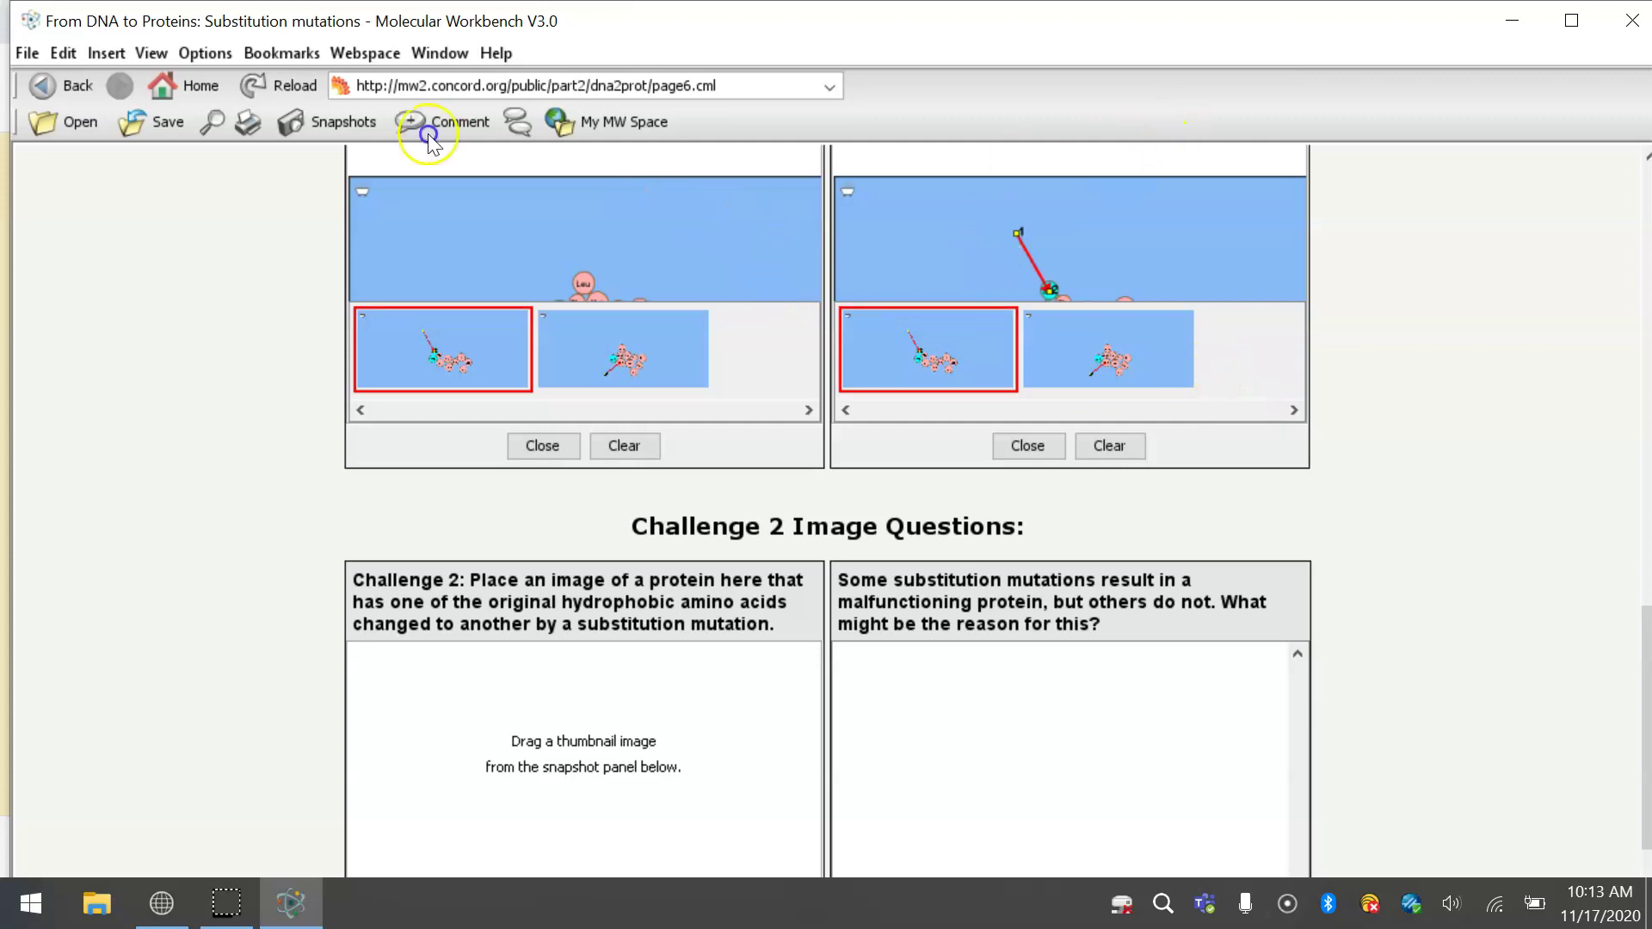
Close the left Challenge 1 snapshot panel and show thumbnails in the Challenge 2 image box.
scroll(430, 142, "up", 1)
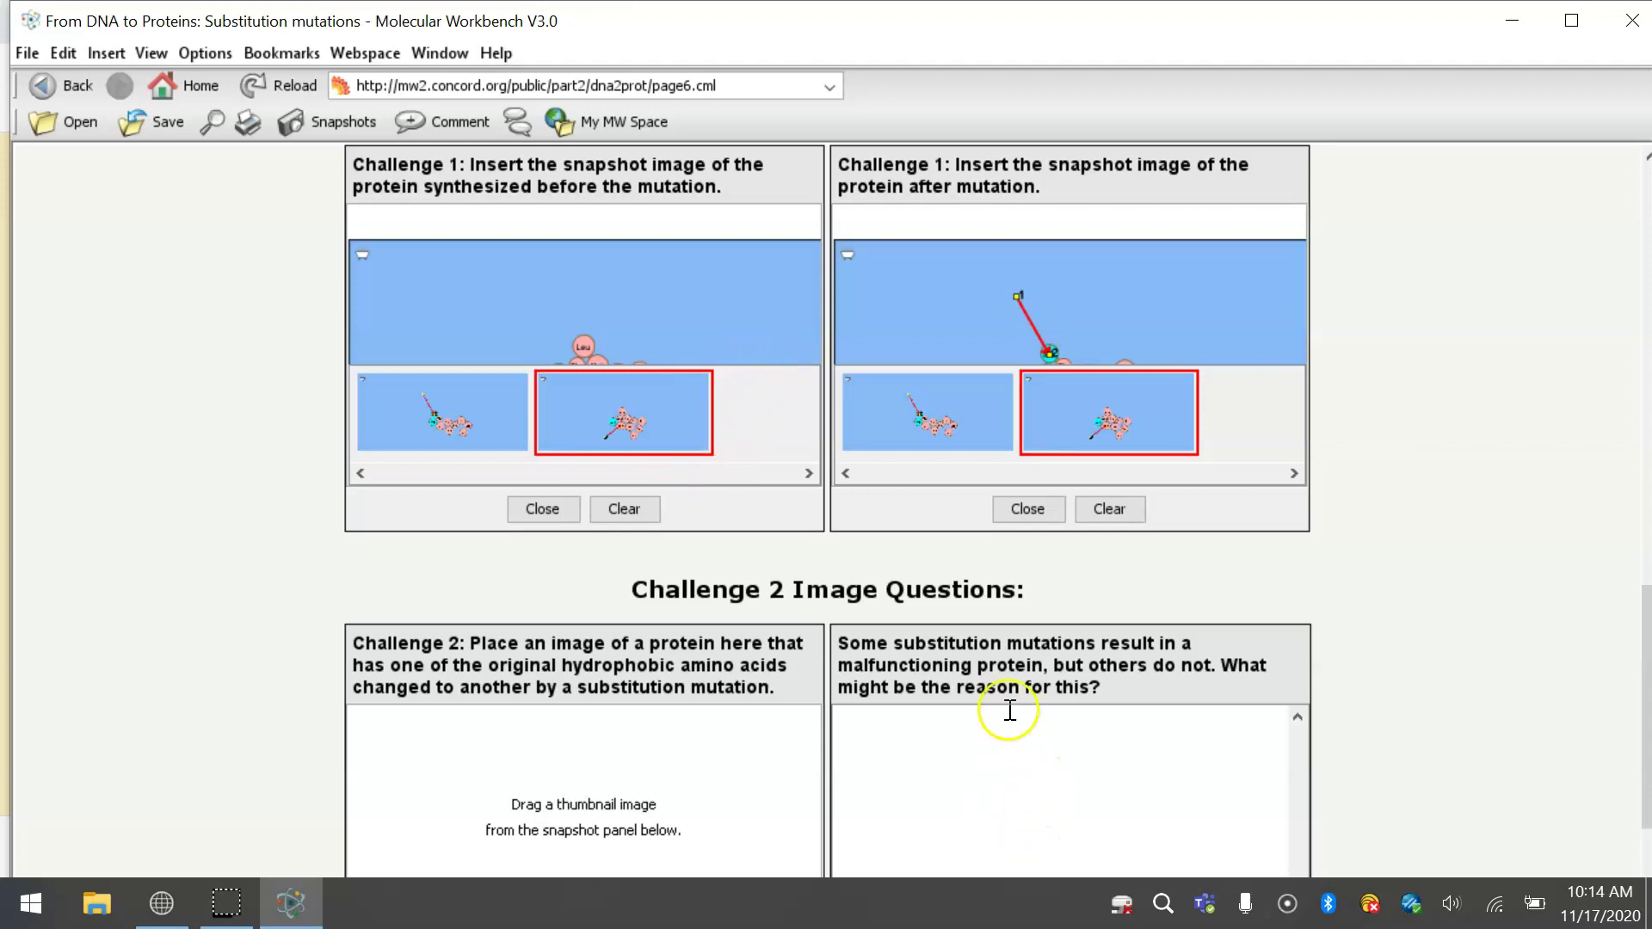
left_click(541, 512)
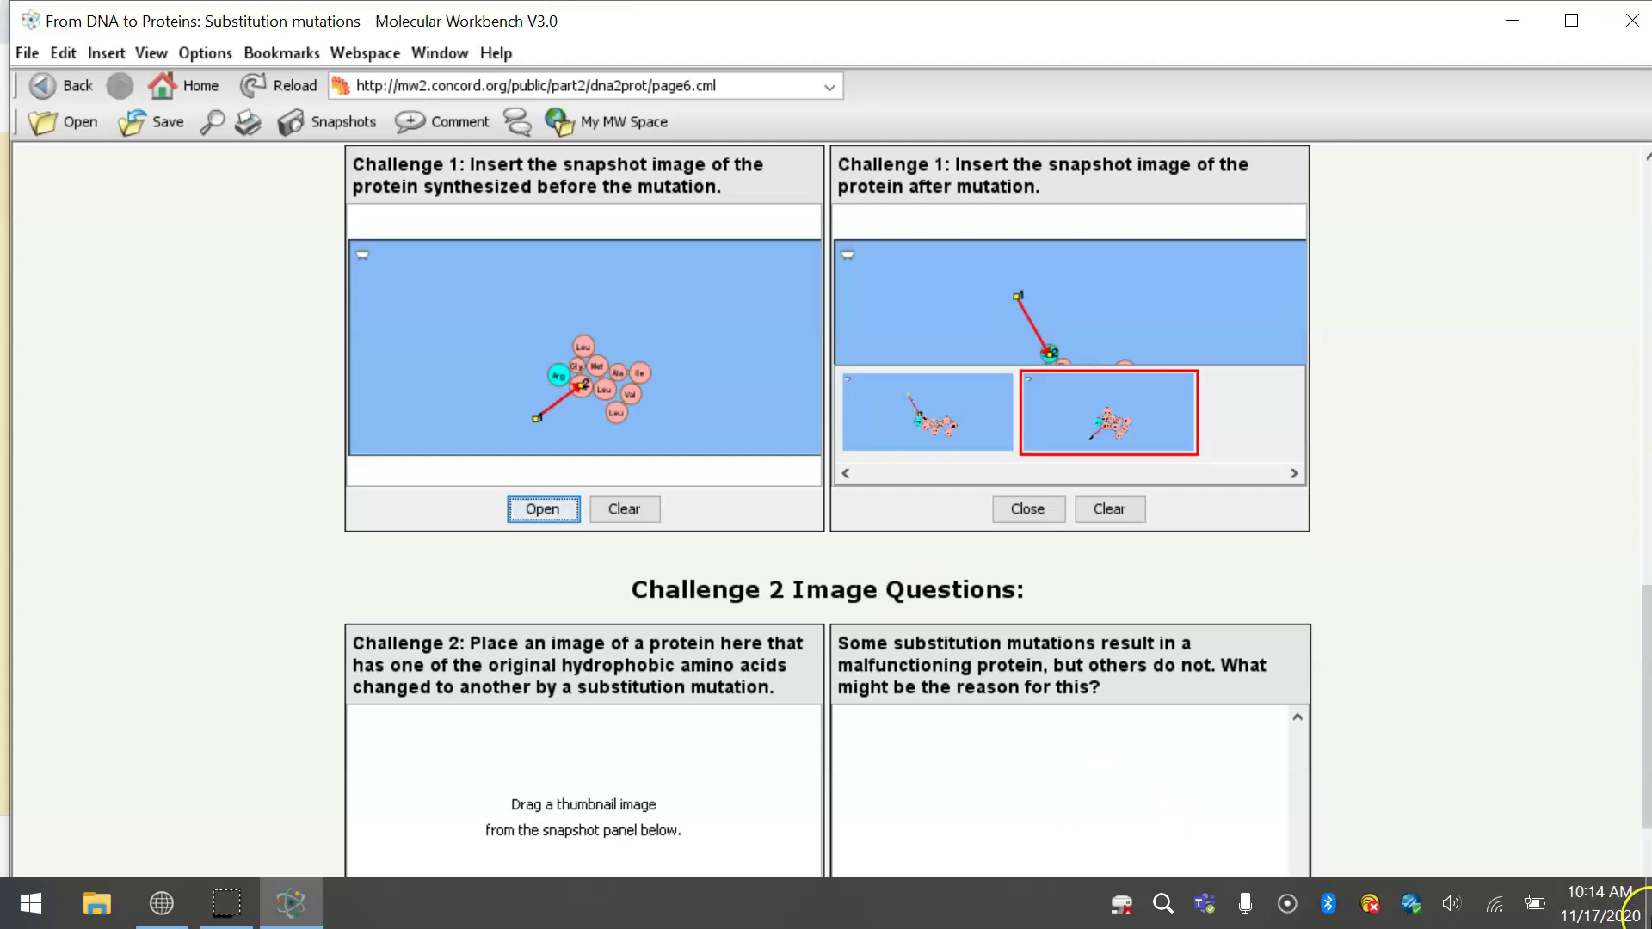
left_click_drag(1646, 764, 1645, 824)
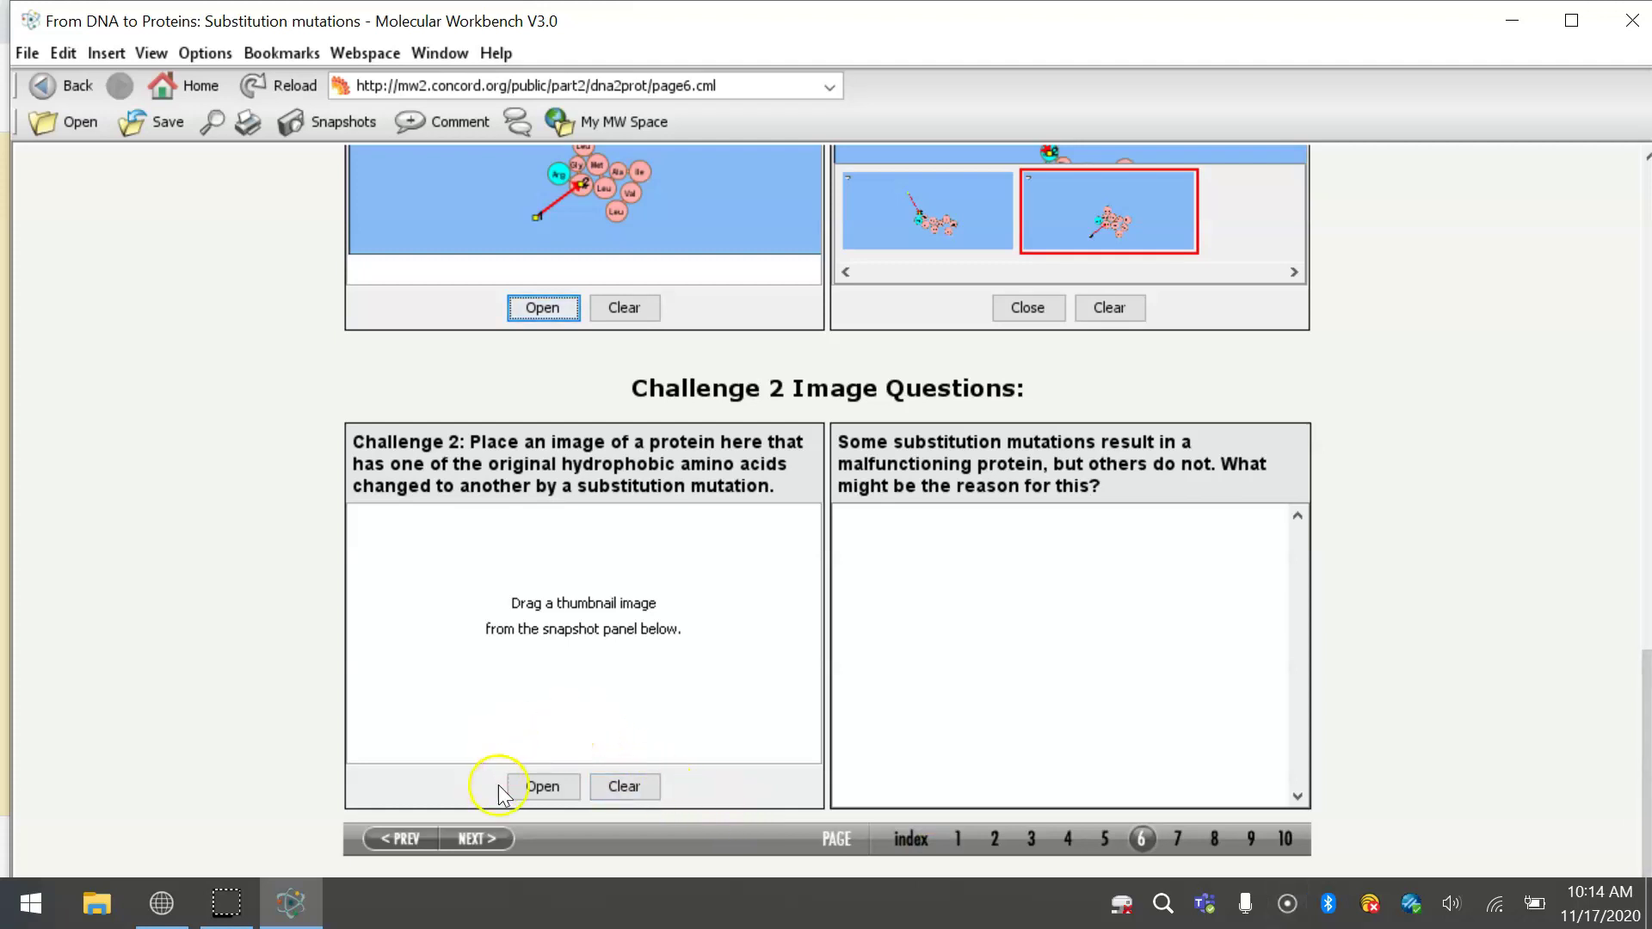
left_click(538, 787)
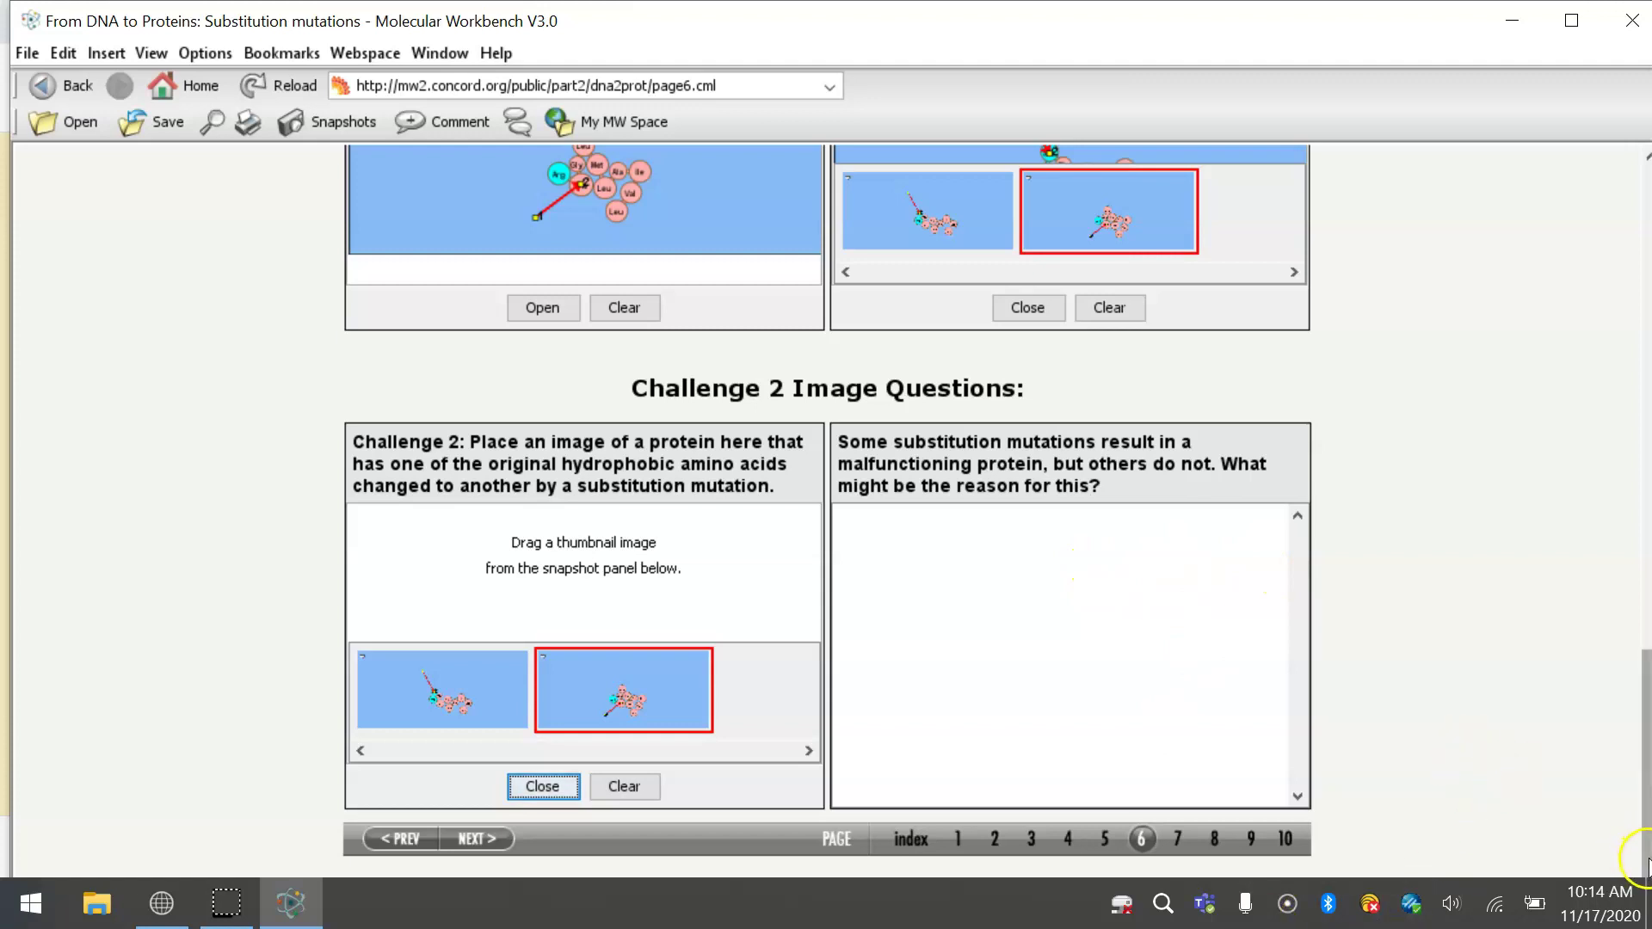
left_click_drag(1645, 860, 1644, 461)
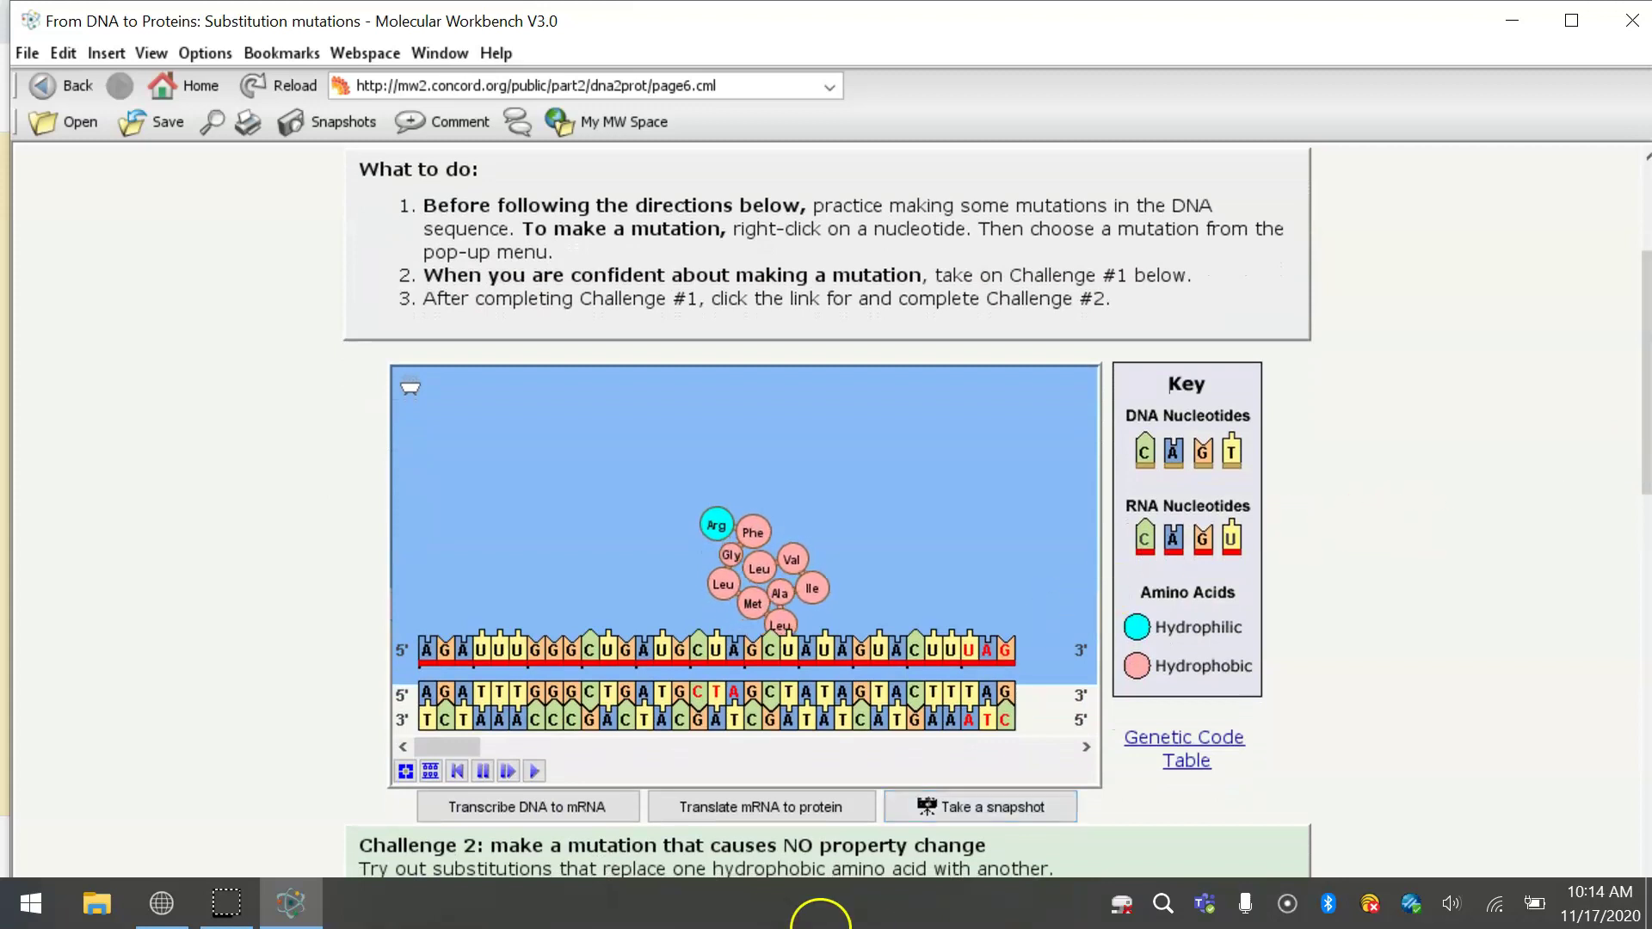
Snapshot the new protein, draw an arrow pointing at the Leu bead, and save it.
left_click(977, 813)
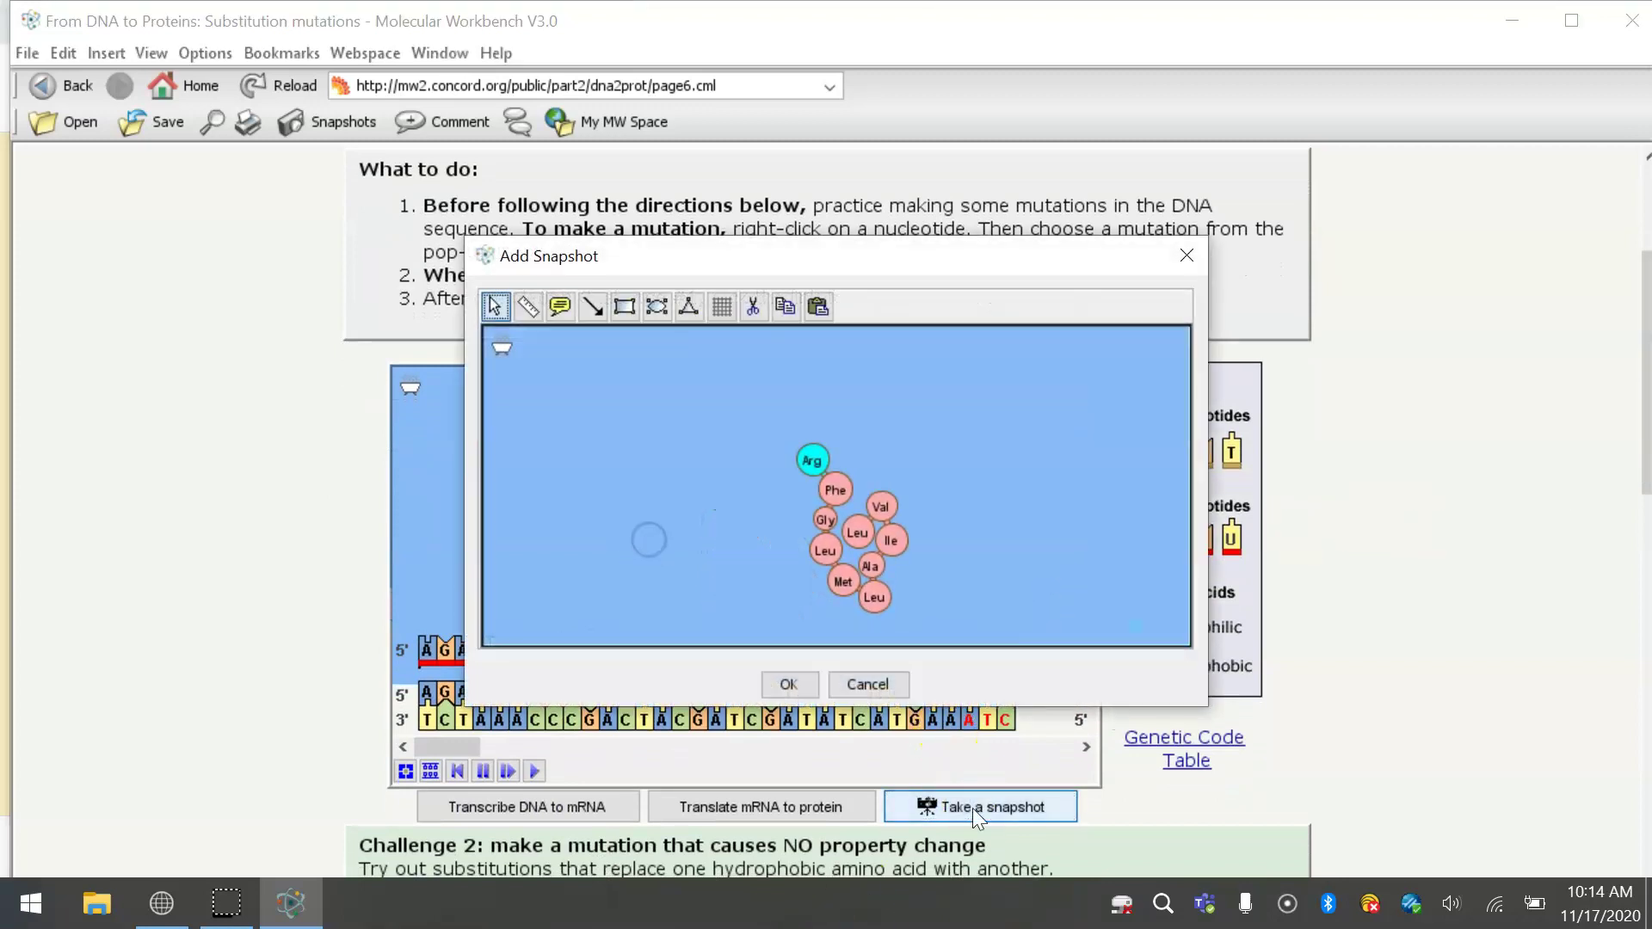
left_click(781, 684)
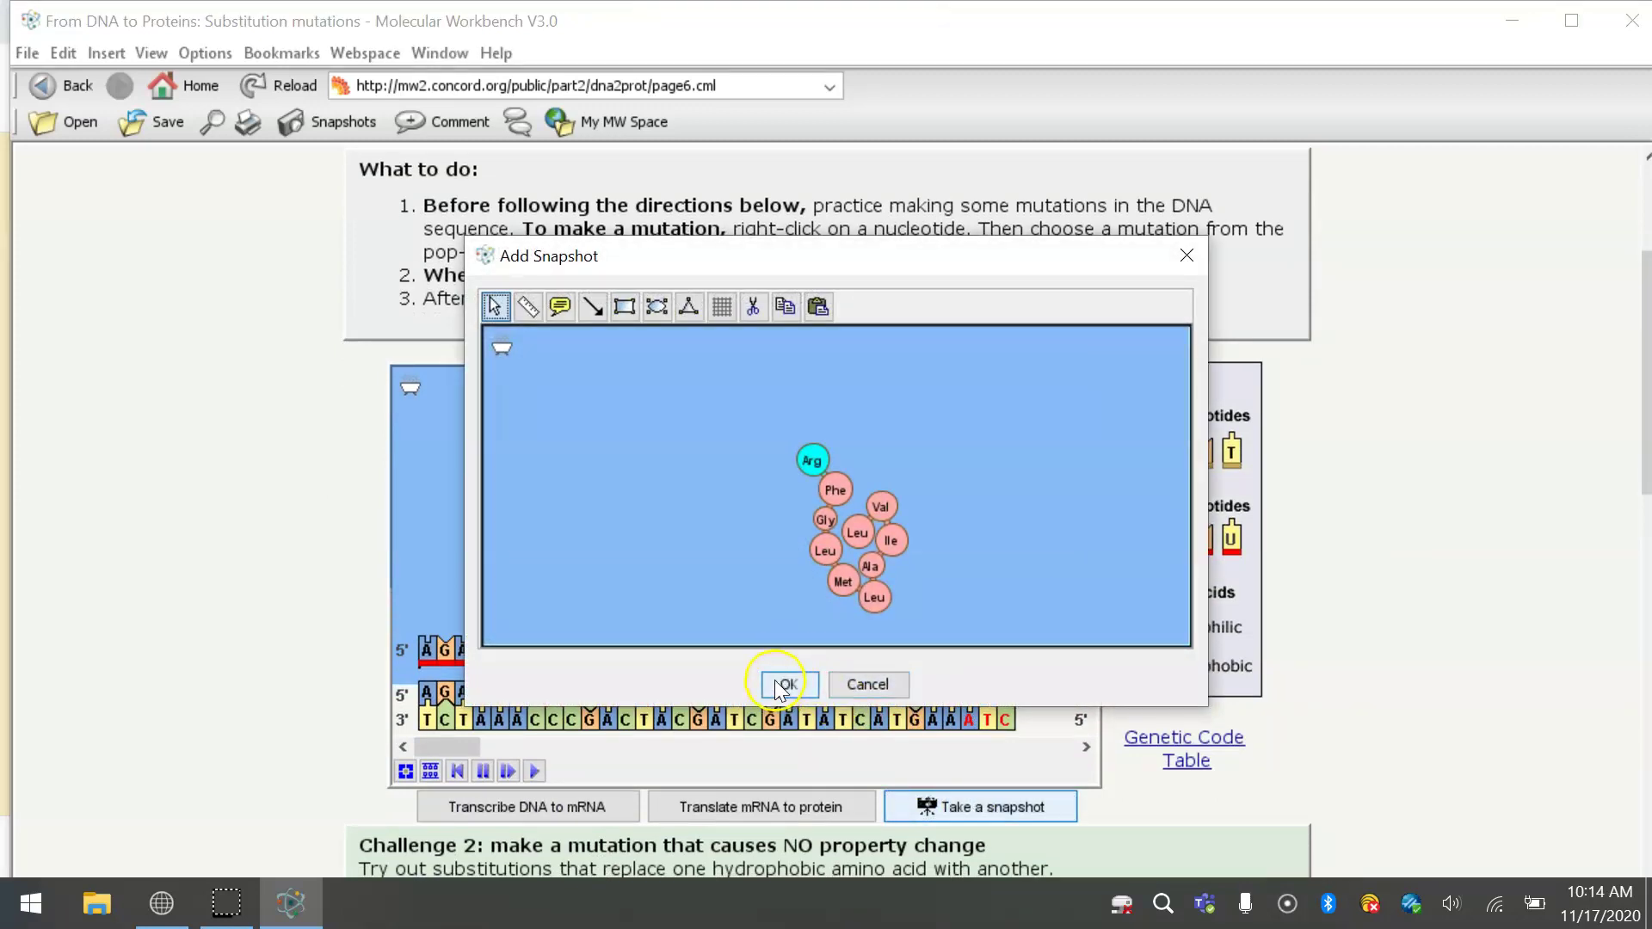
left_click(582, 302)
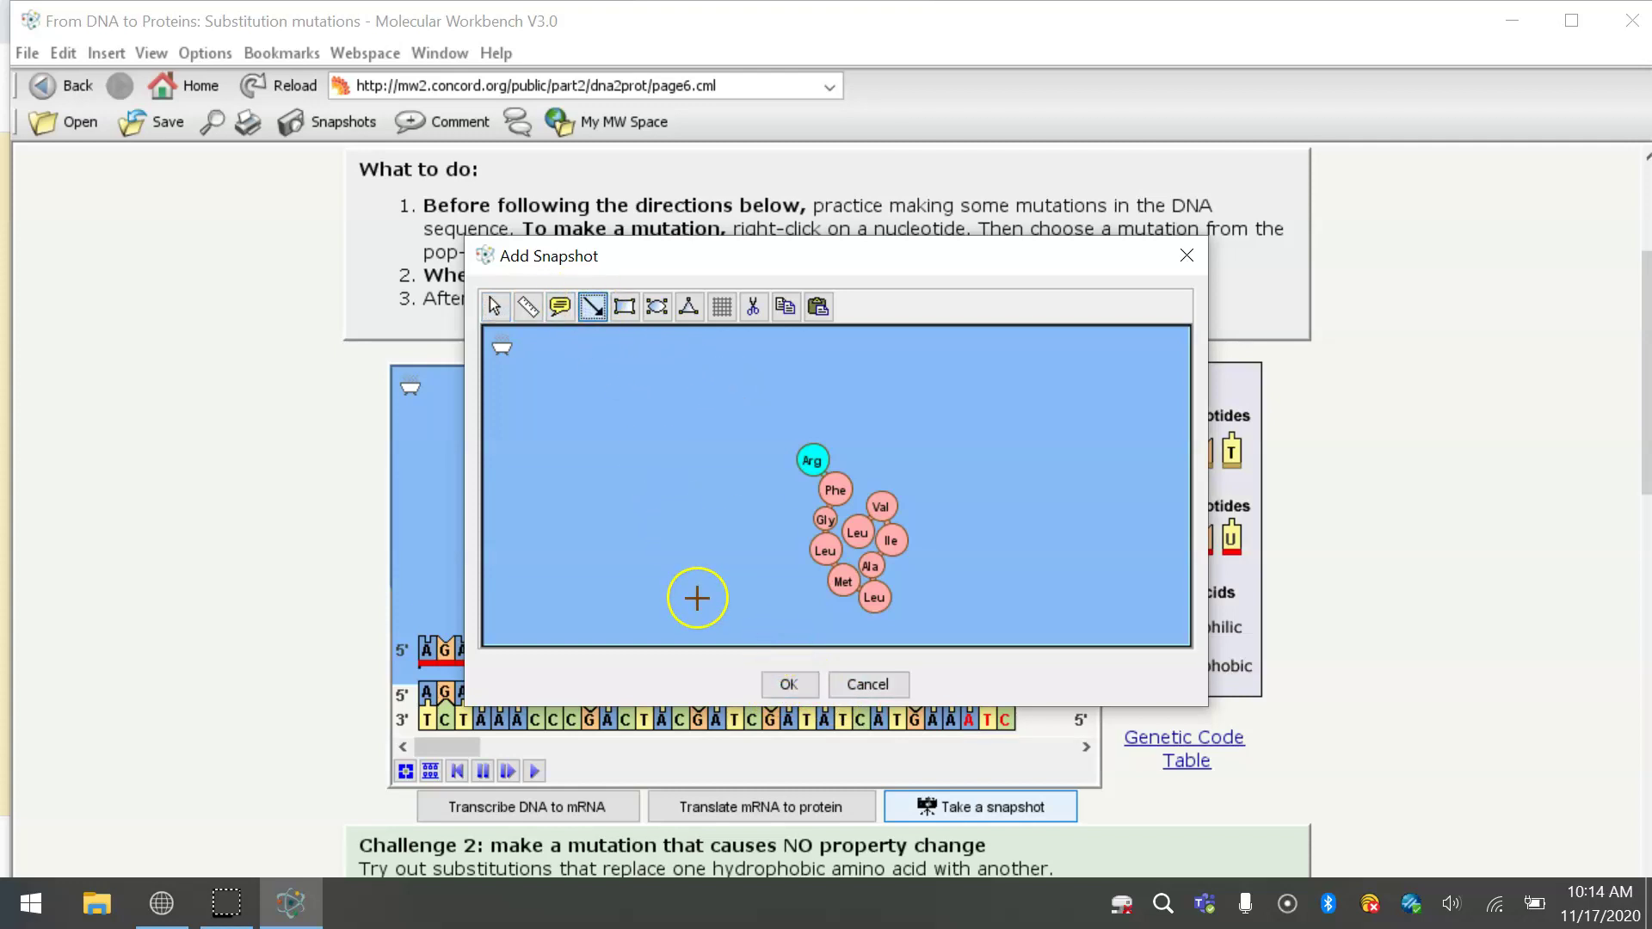
left_click_drag(697, 597, 818, 558)
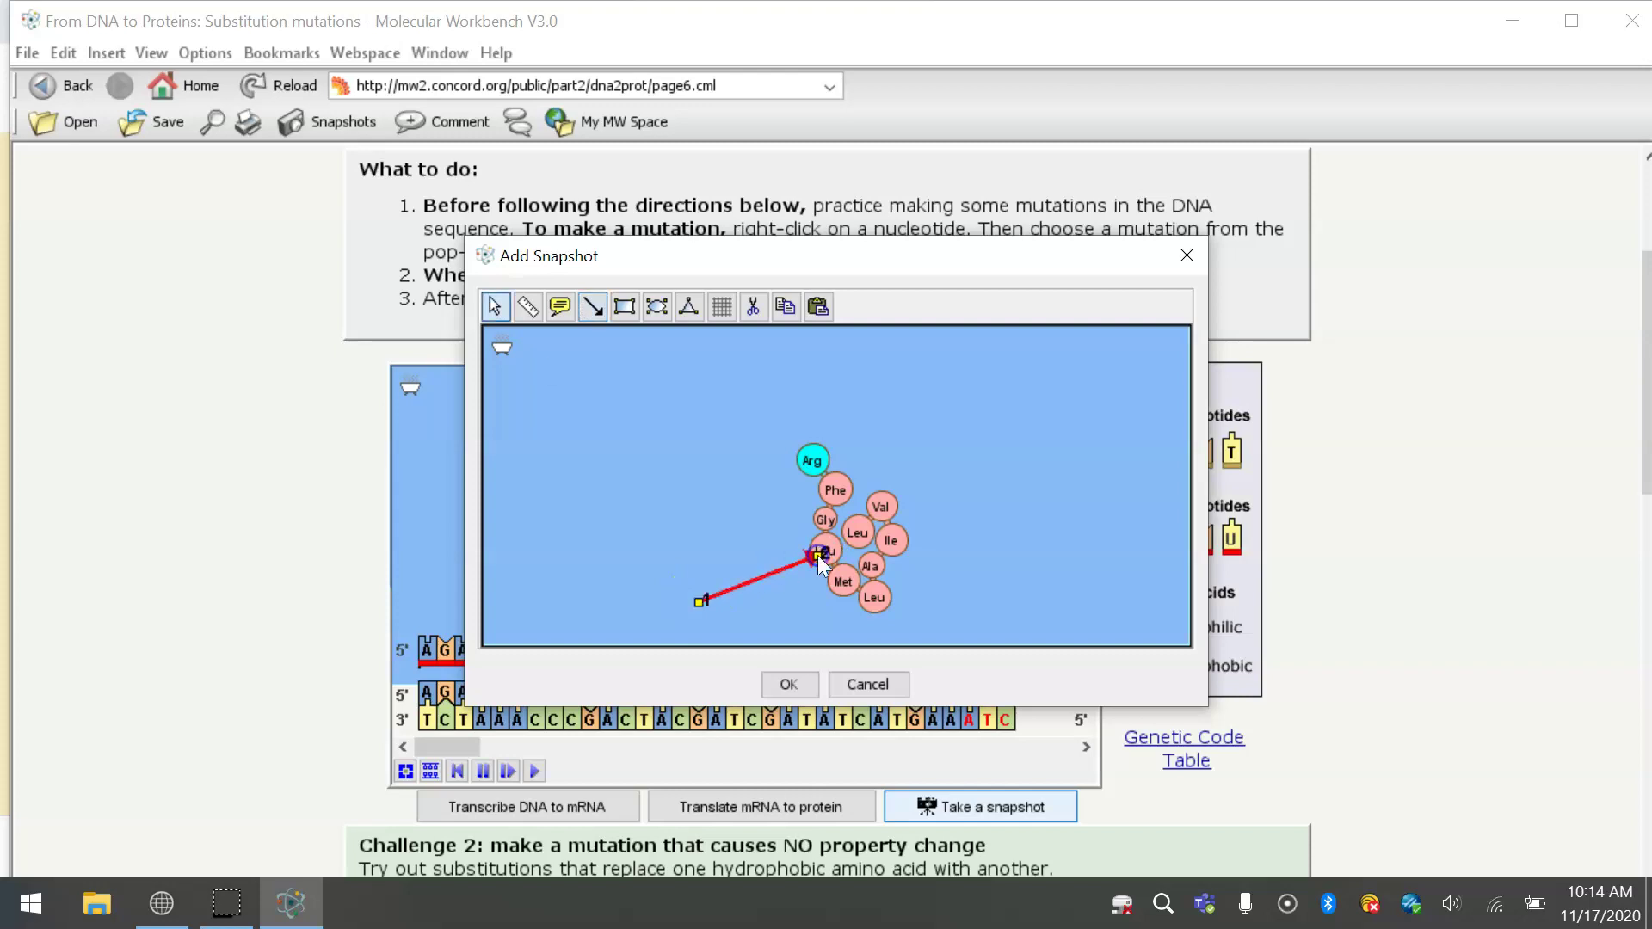
left_click(737, 634)
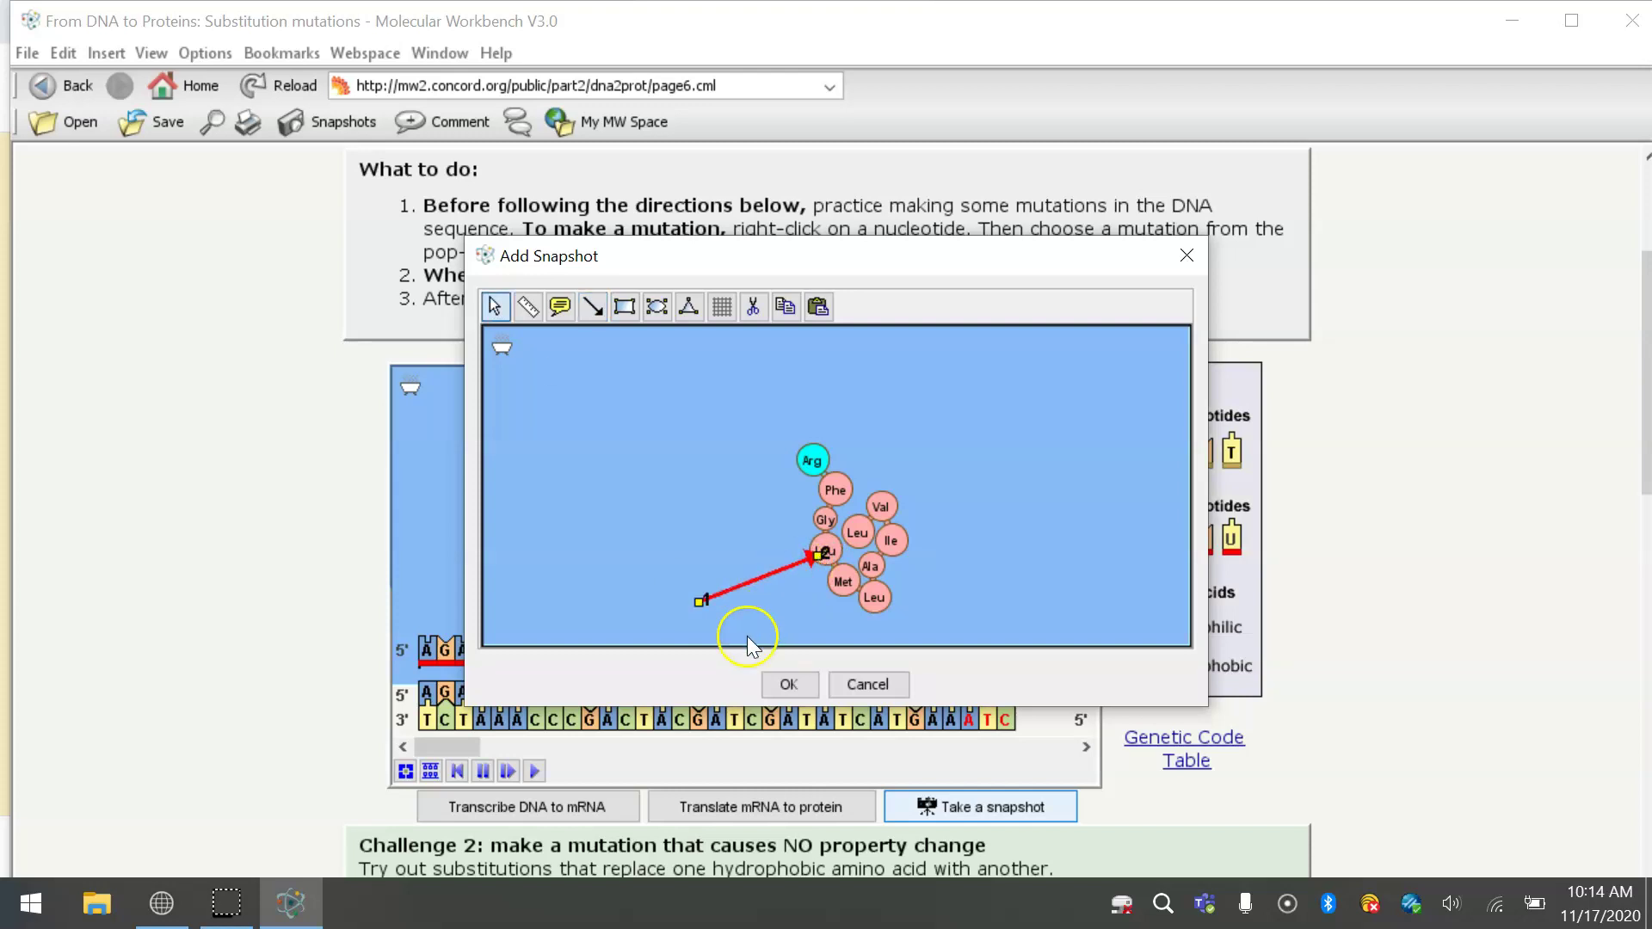
left_click(783, 688)
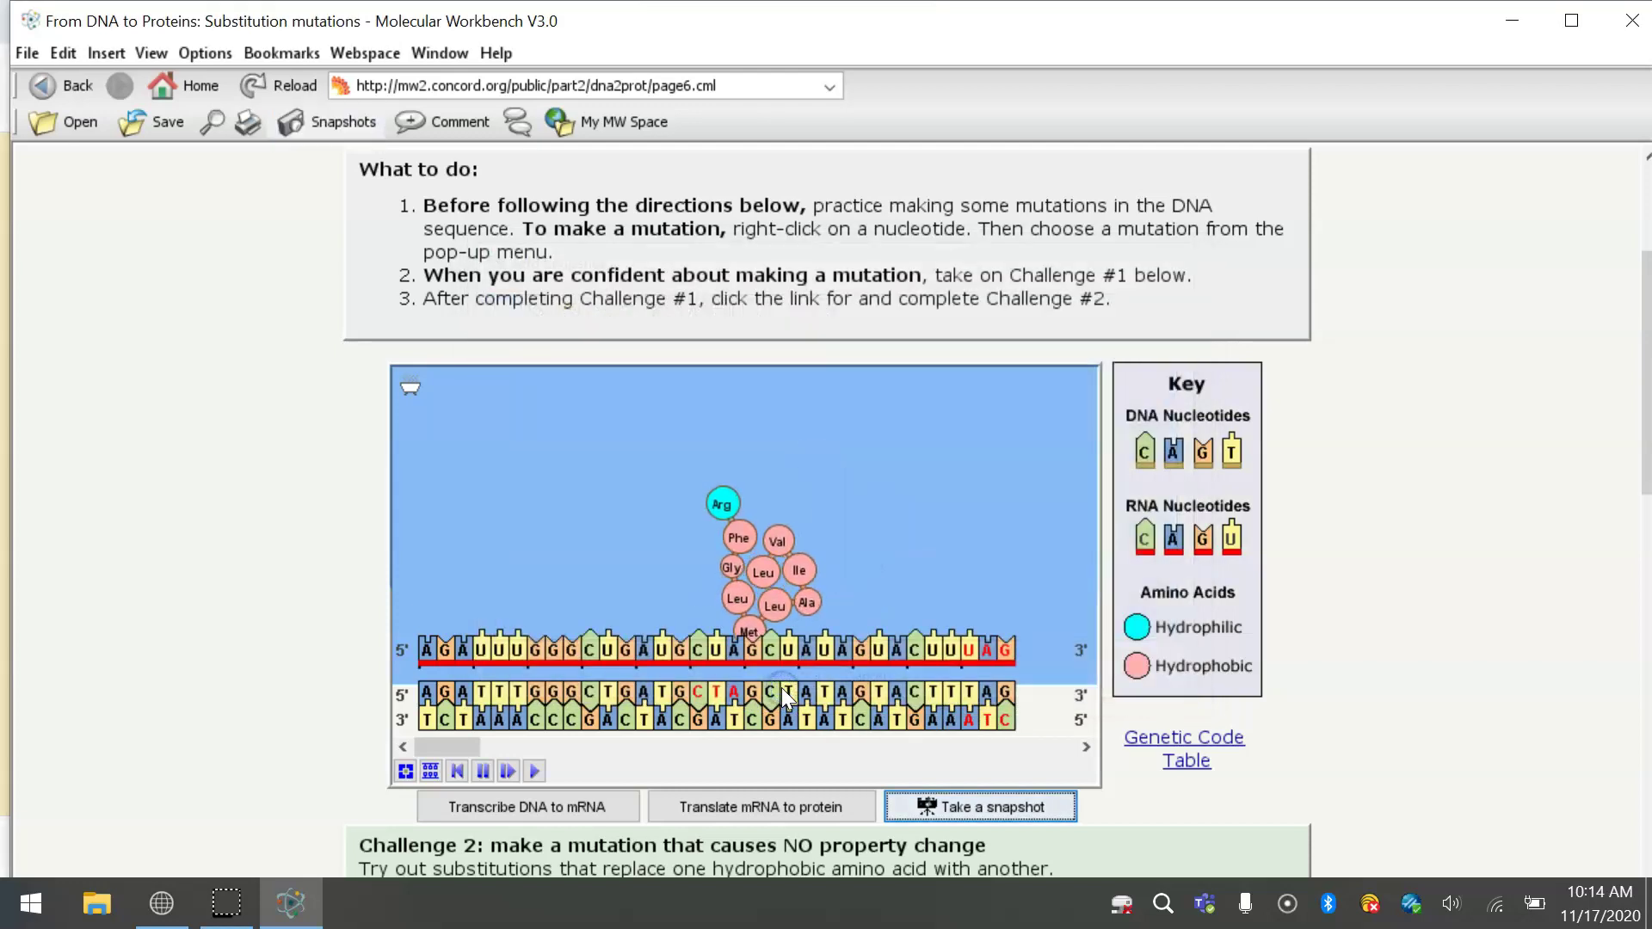
left_click(1645, 871)
left_click(1645, 871)
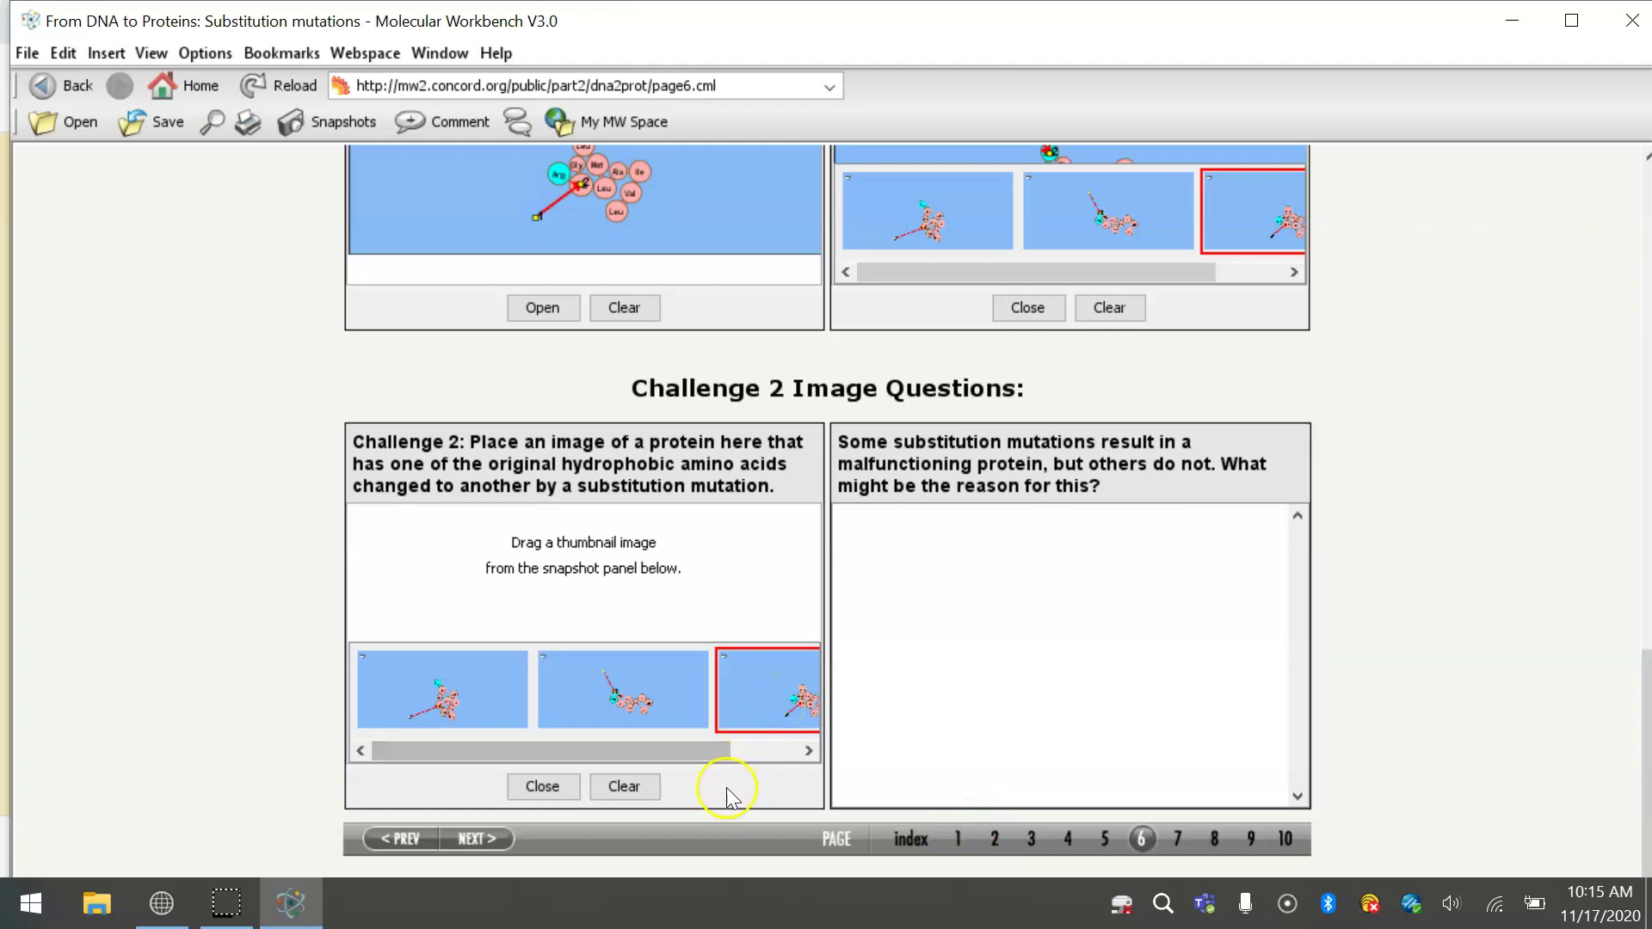
Drag the first protein snapshot into the Challenge 2 image drop area.
left_click(430, 682)
left_click_drag(430, 681, 528, 583)
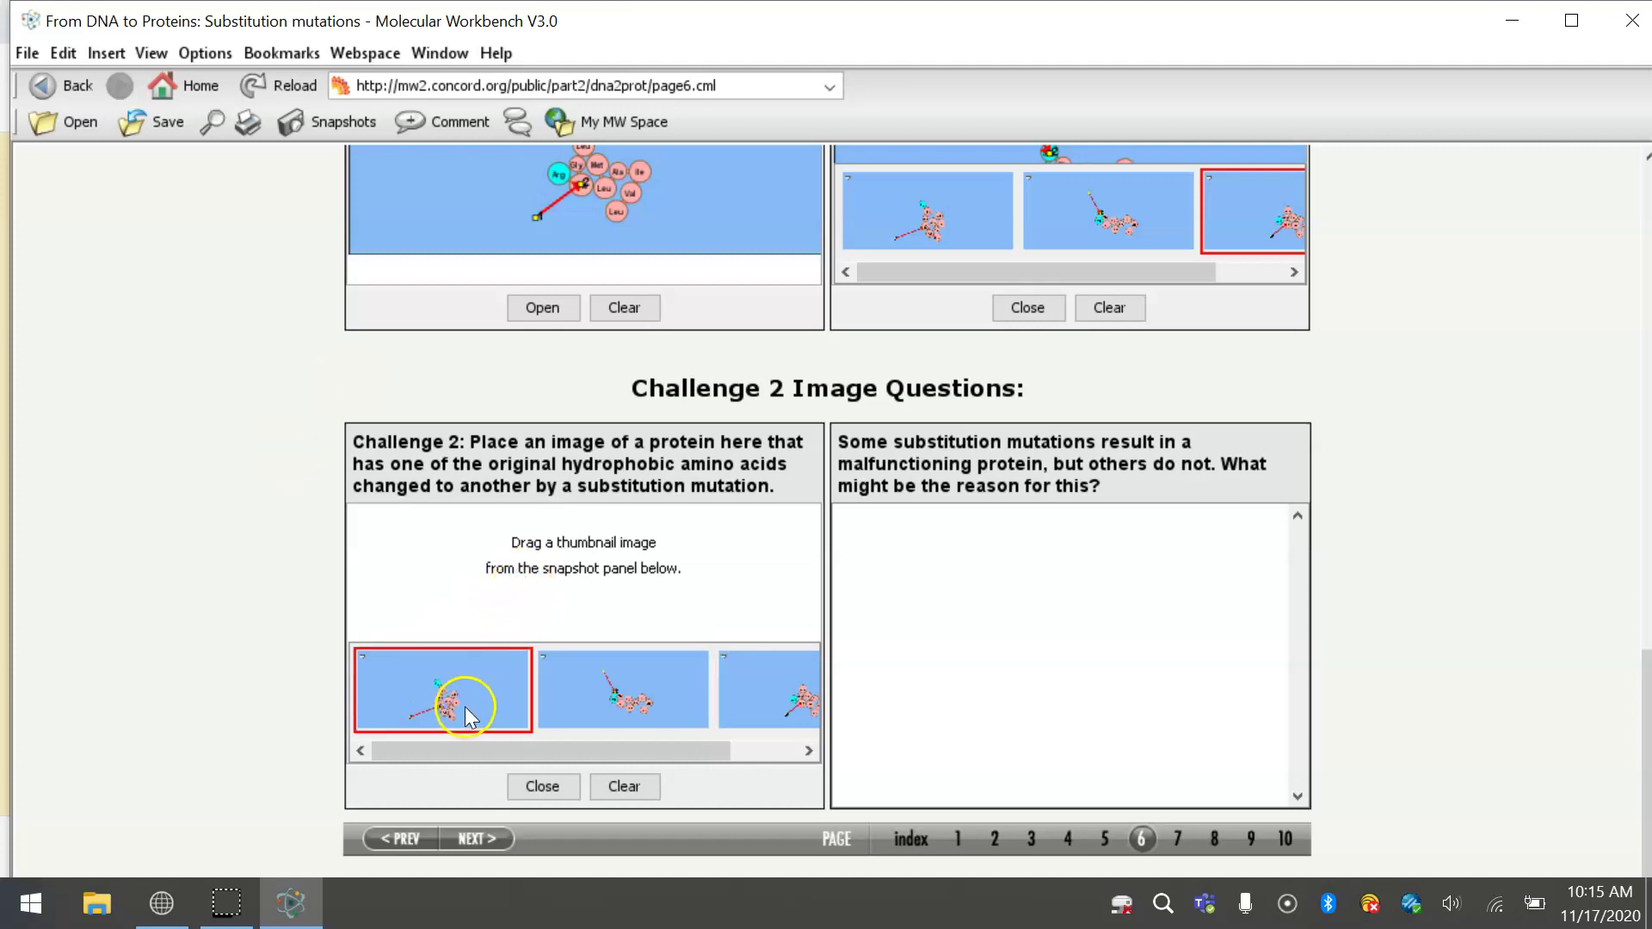
left_click_drag(465, 705, 573, 568)
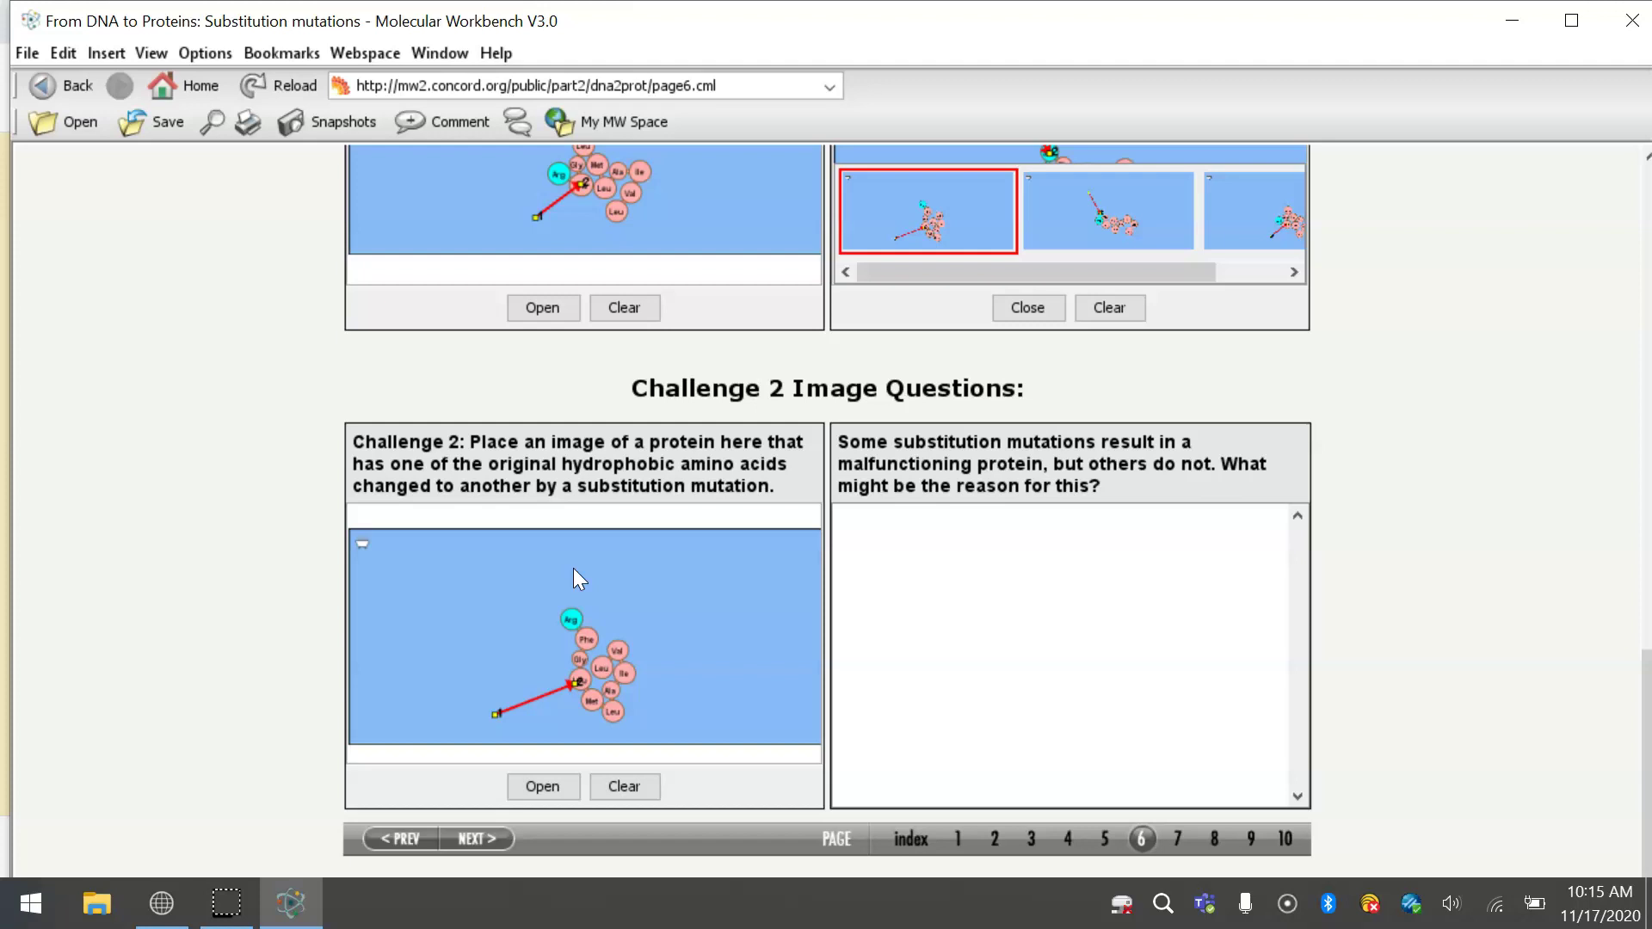
left_click(907, 587)
Enter the answer 'Sometimes a mutation doesn't change the amino acid'.
type("Sometimes a mutation")
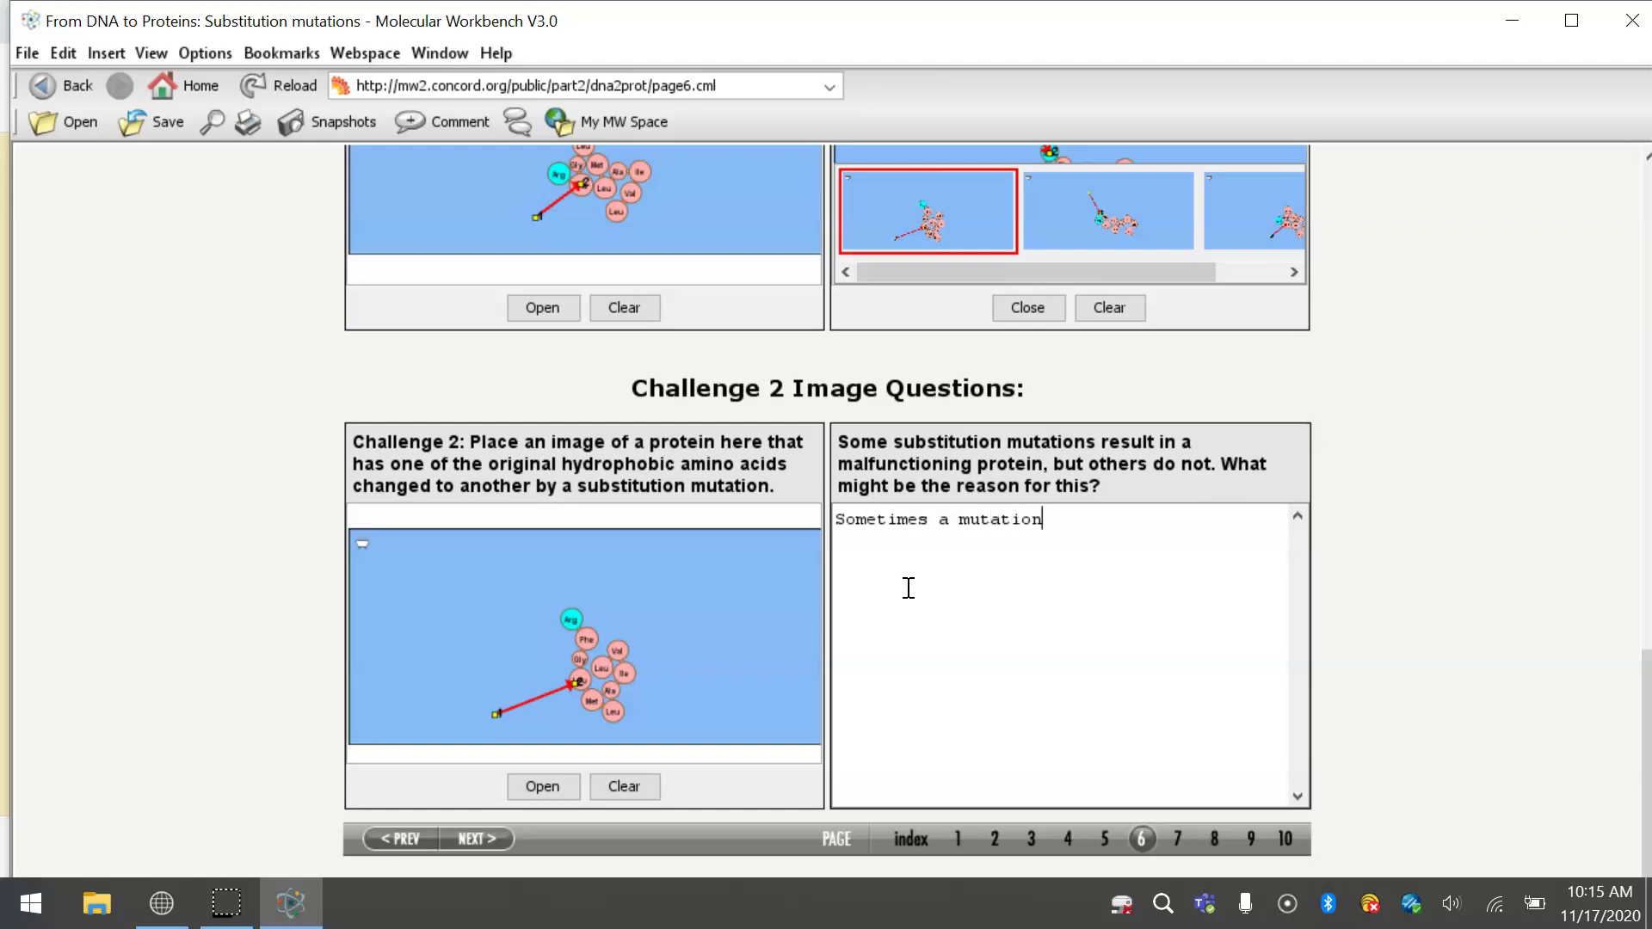
type(" doesn't change the amin")
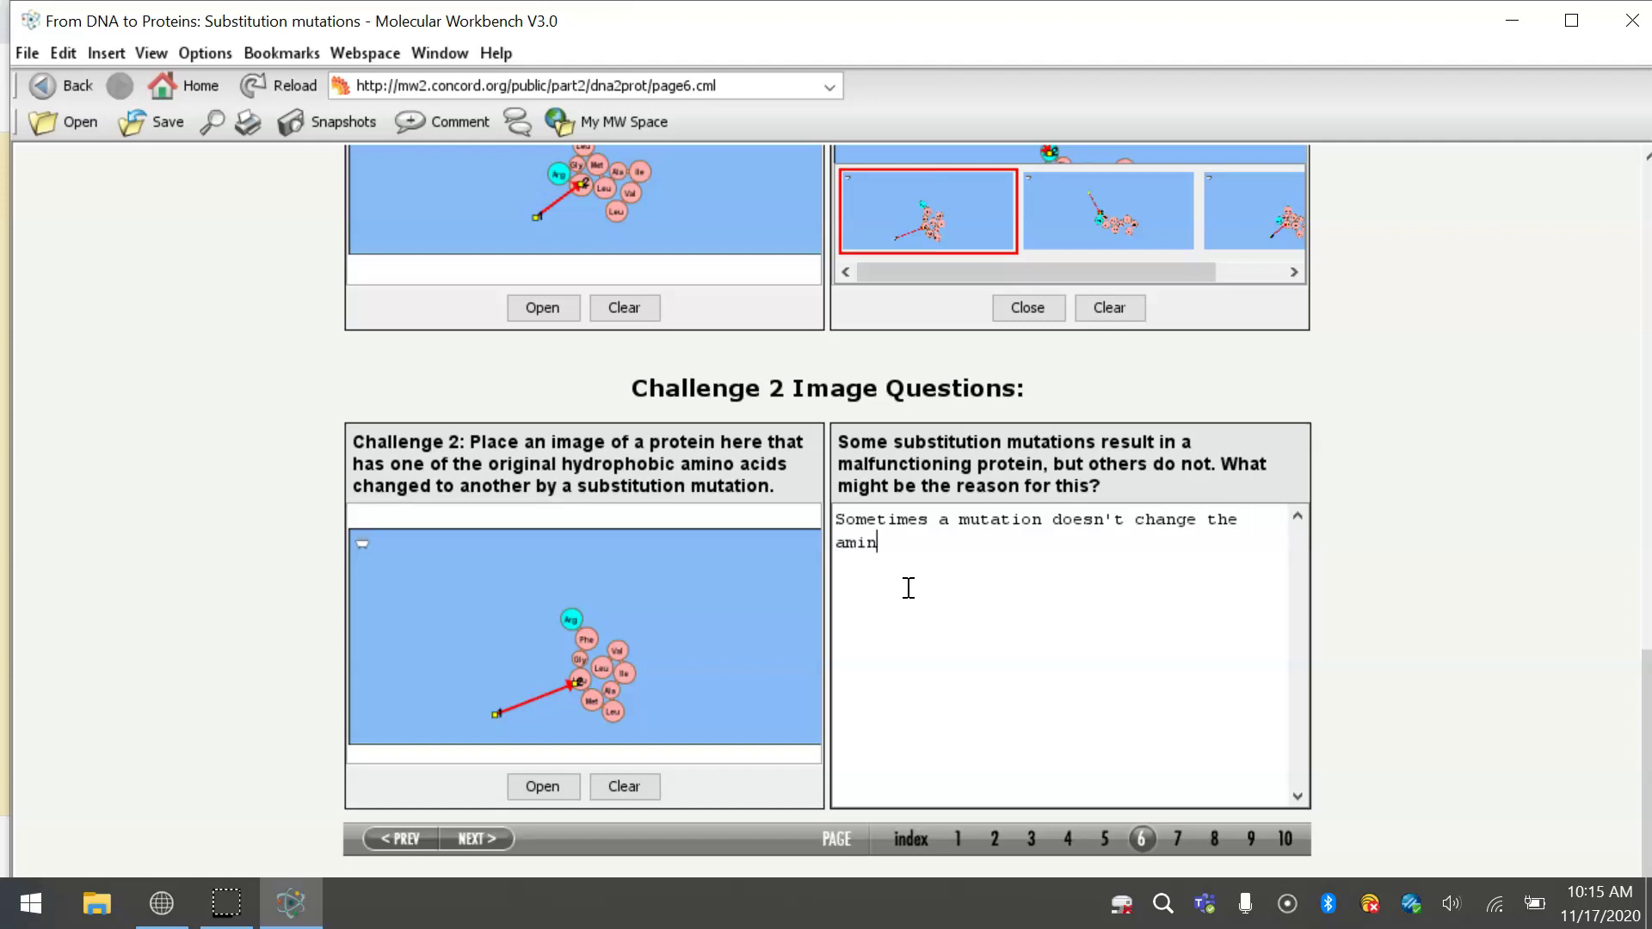
type("o acid.")
Go to the Silent mutations page, then transcribe and translate its DNA into a protein.
left_click(478, 839)
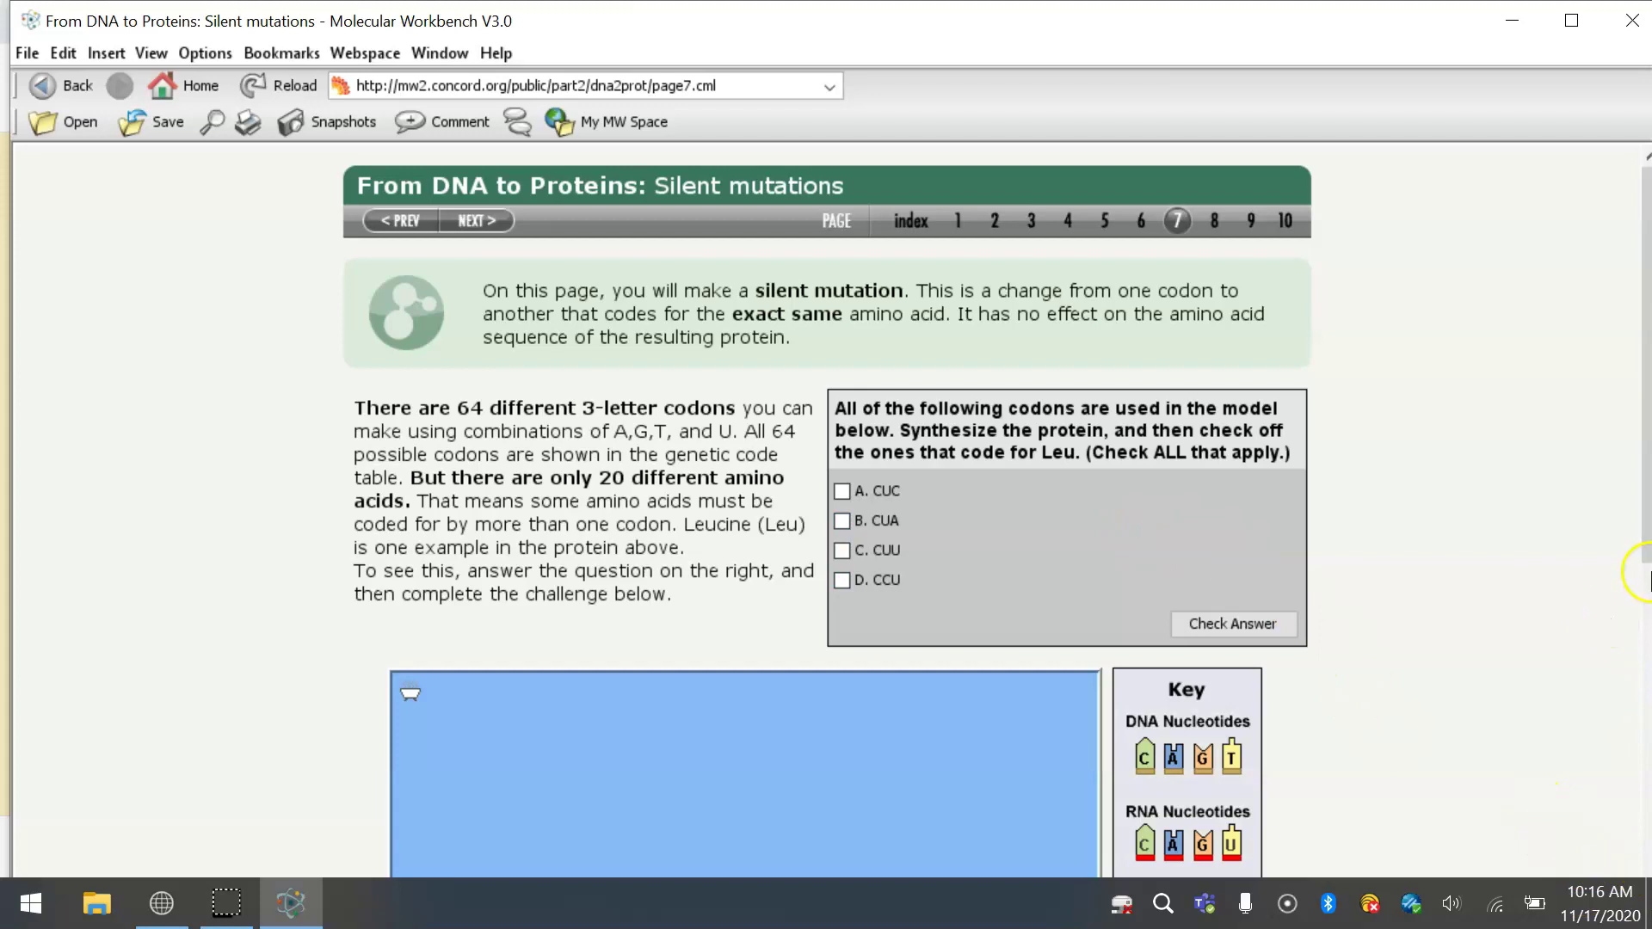
left_click_drag(1645, 542, 1626, 753)
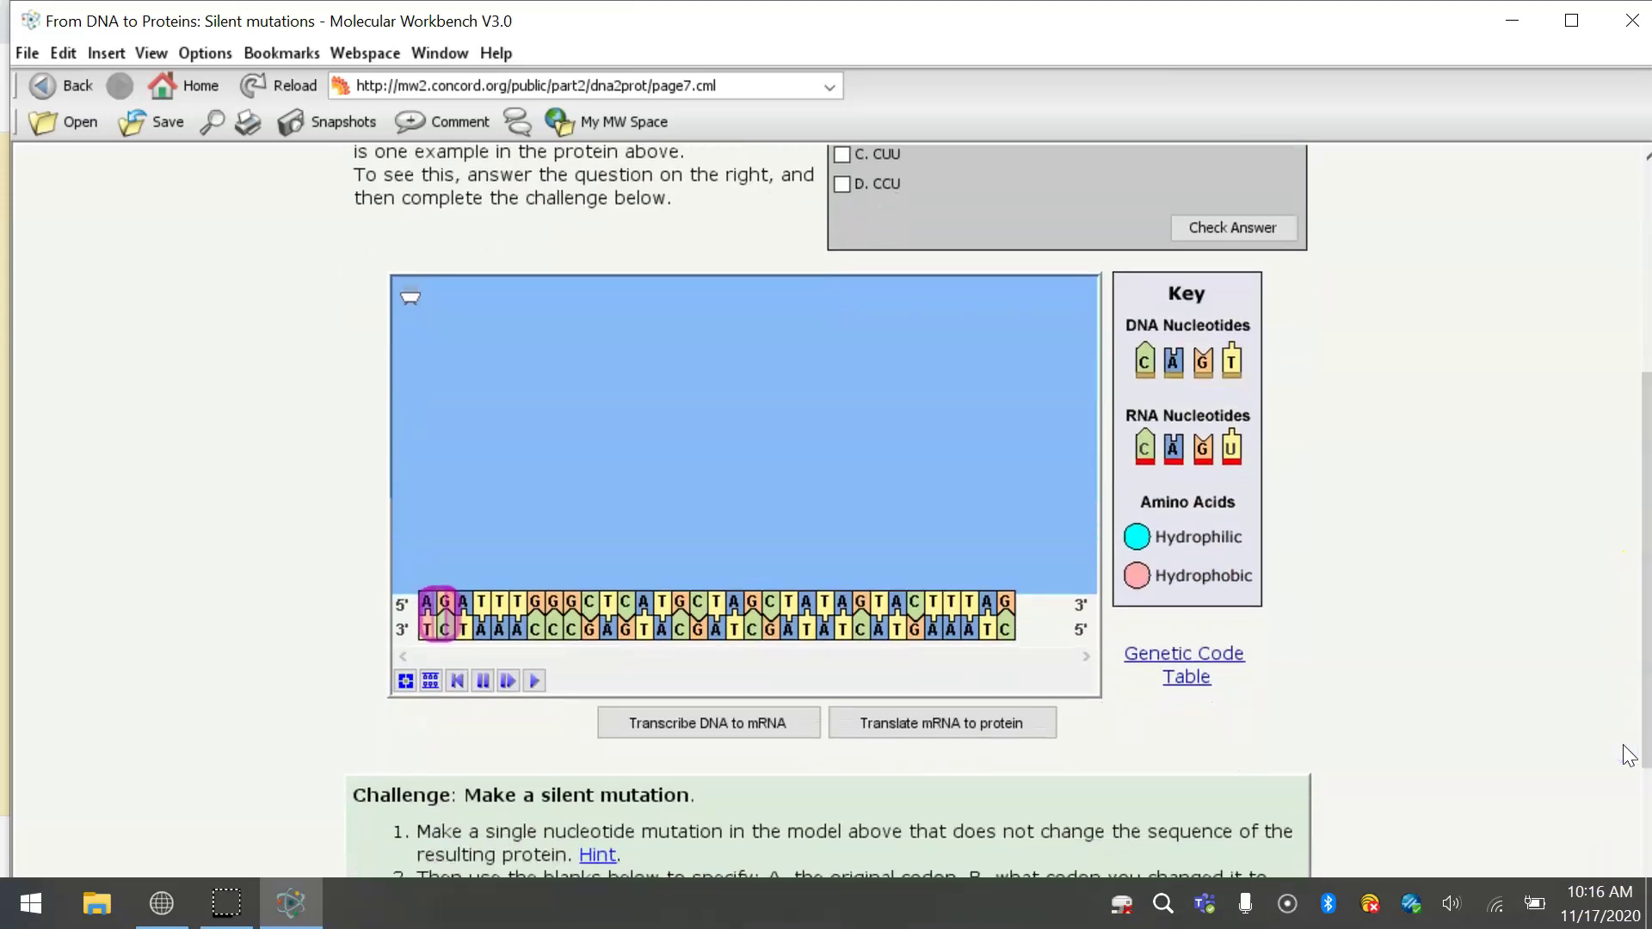
left_click(705, 725)
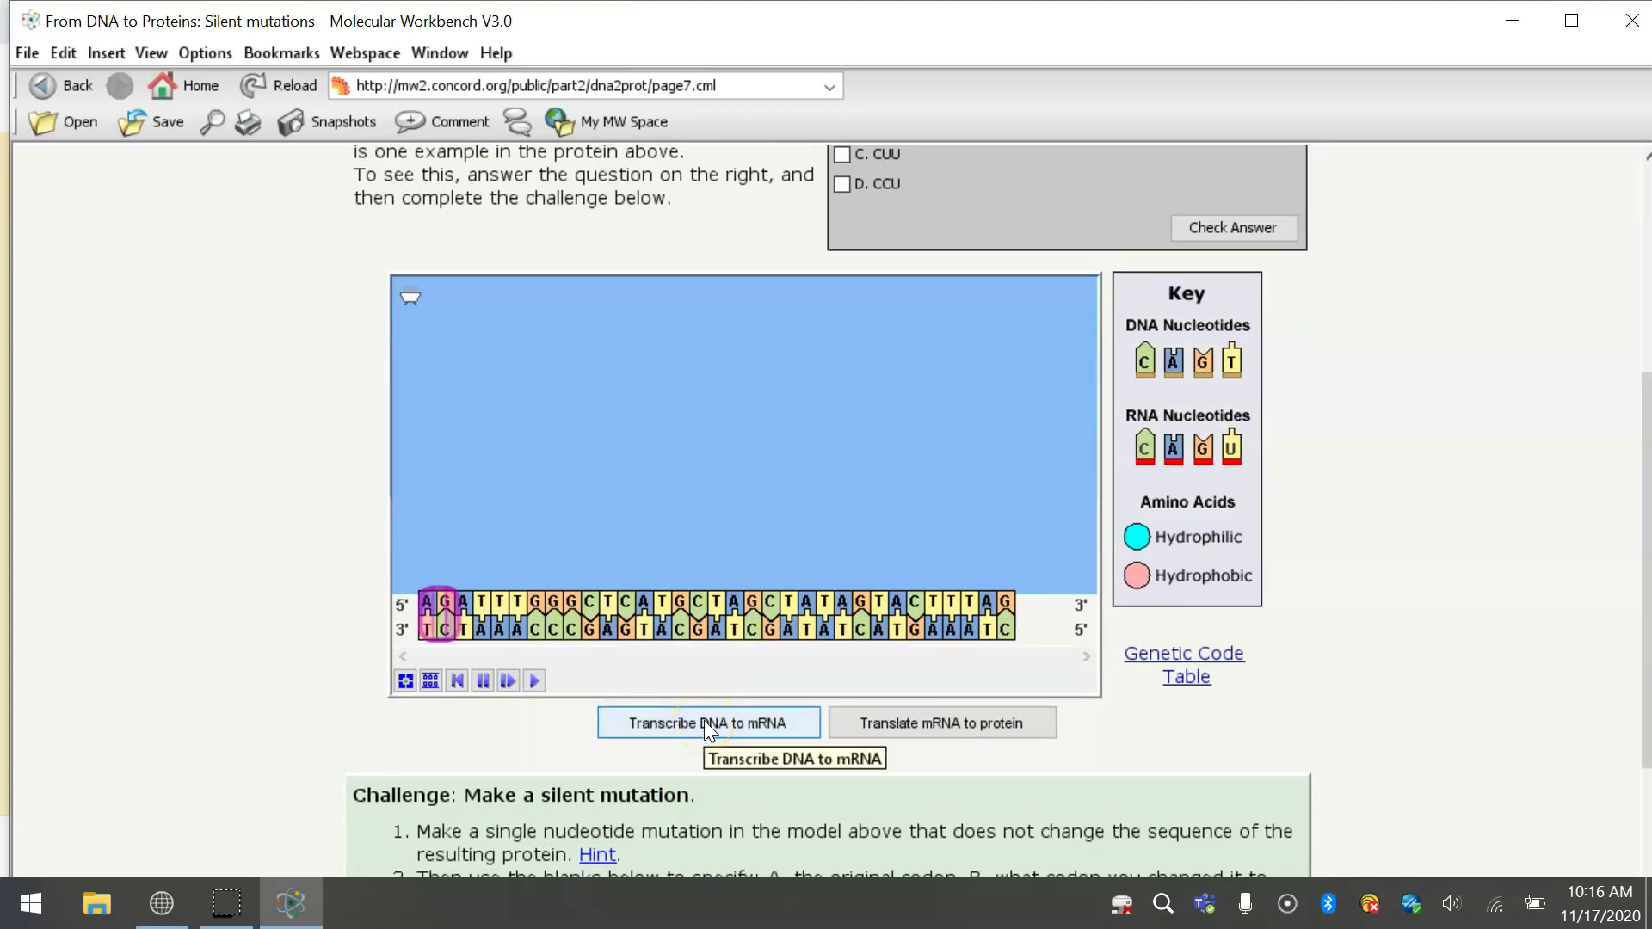
left_click(704, 722)
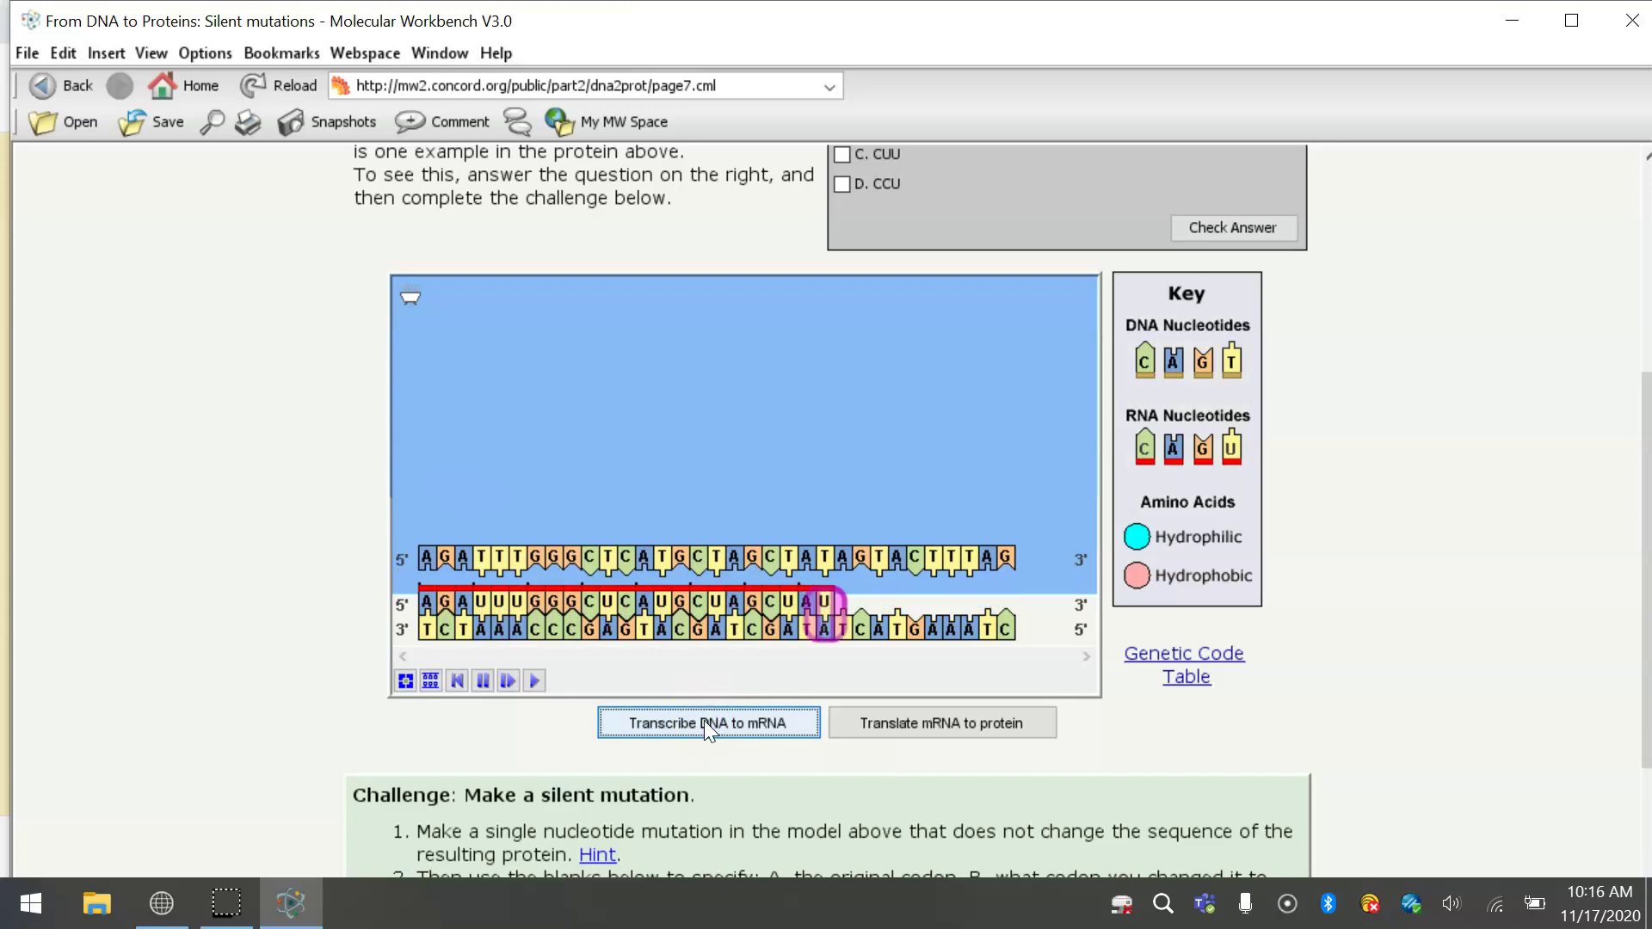
left_click(884, 719)
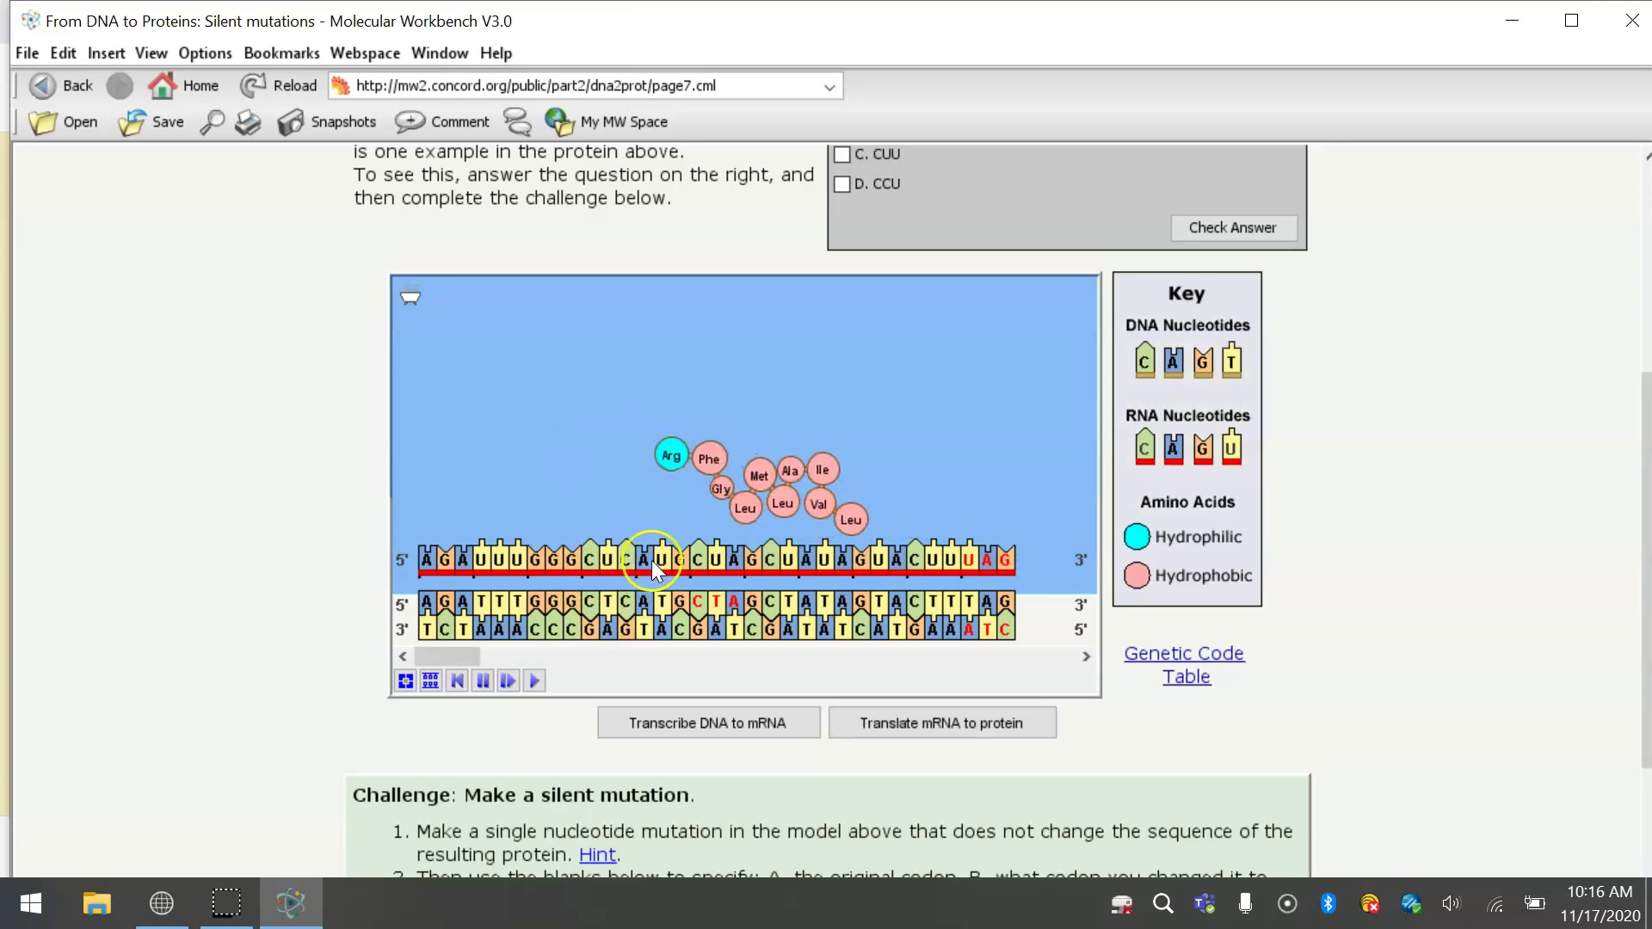
Consult the Genetic Code Table, then answer the Leu codon question with CUC, CUA and CUU.
left_click(1184, 660)
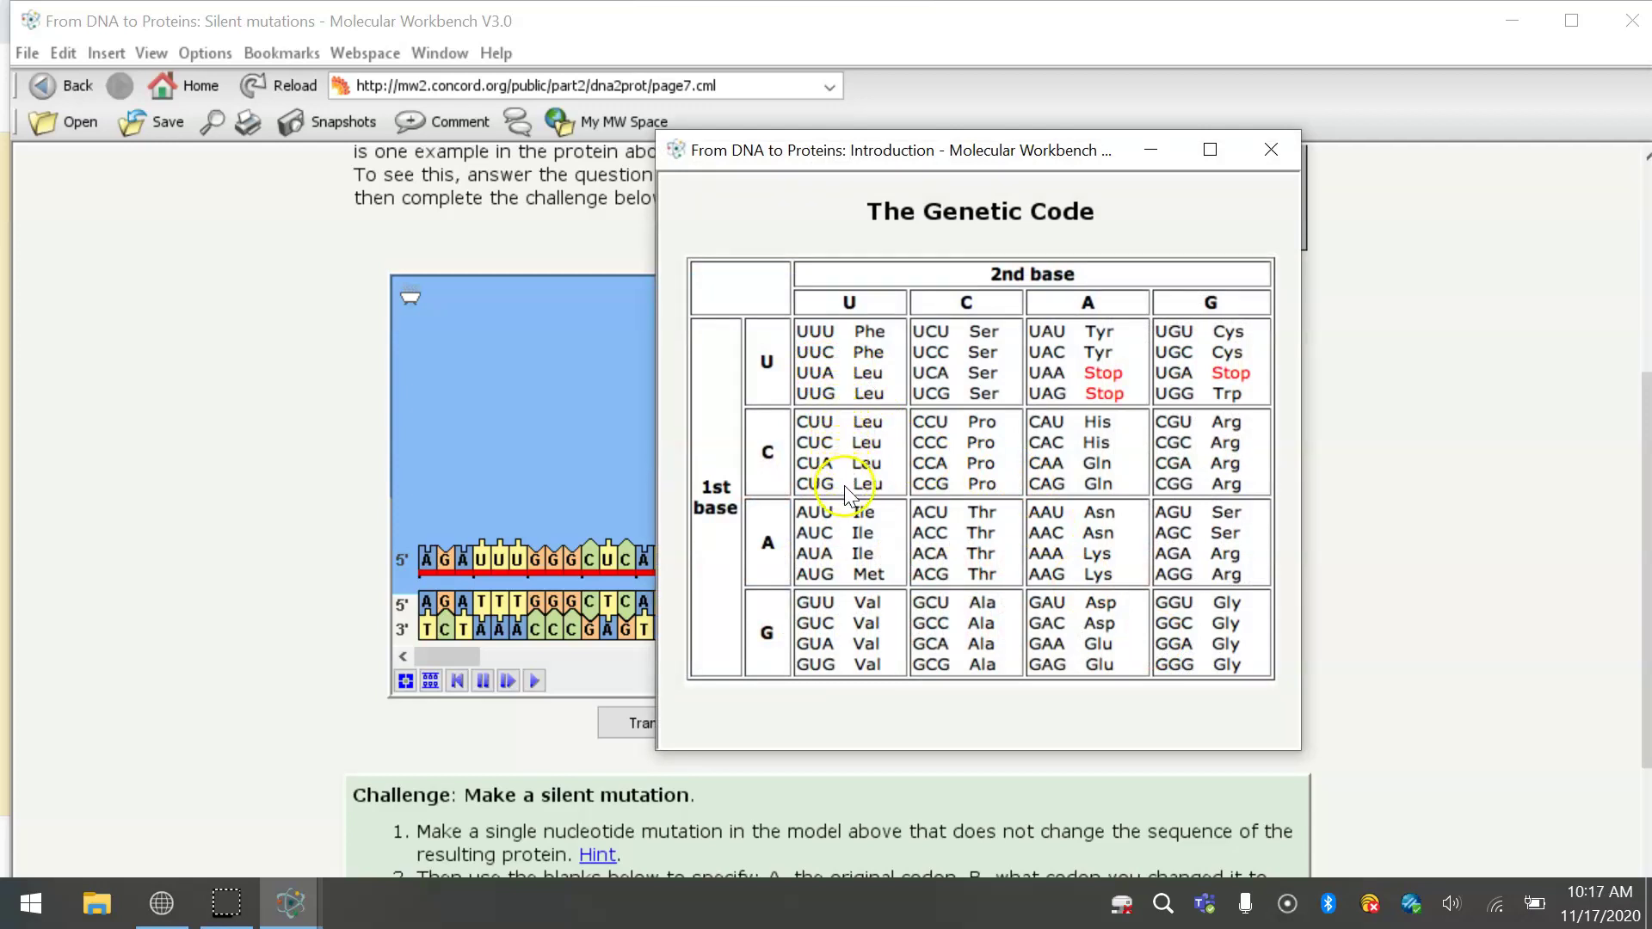
left_click(1144, 151)
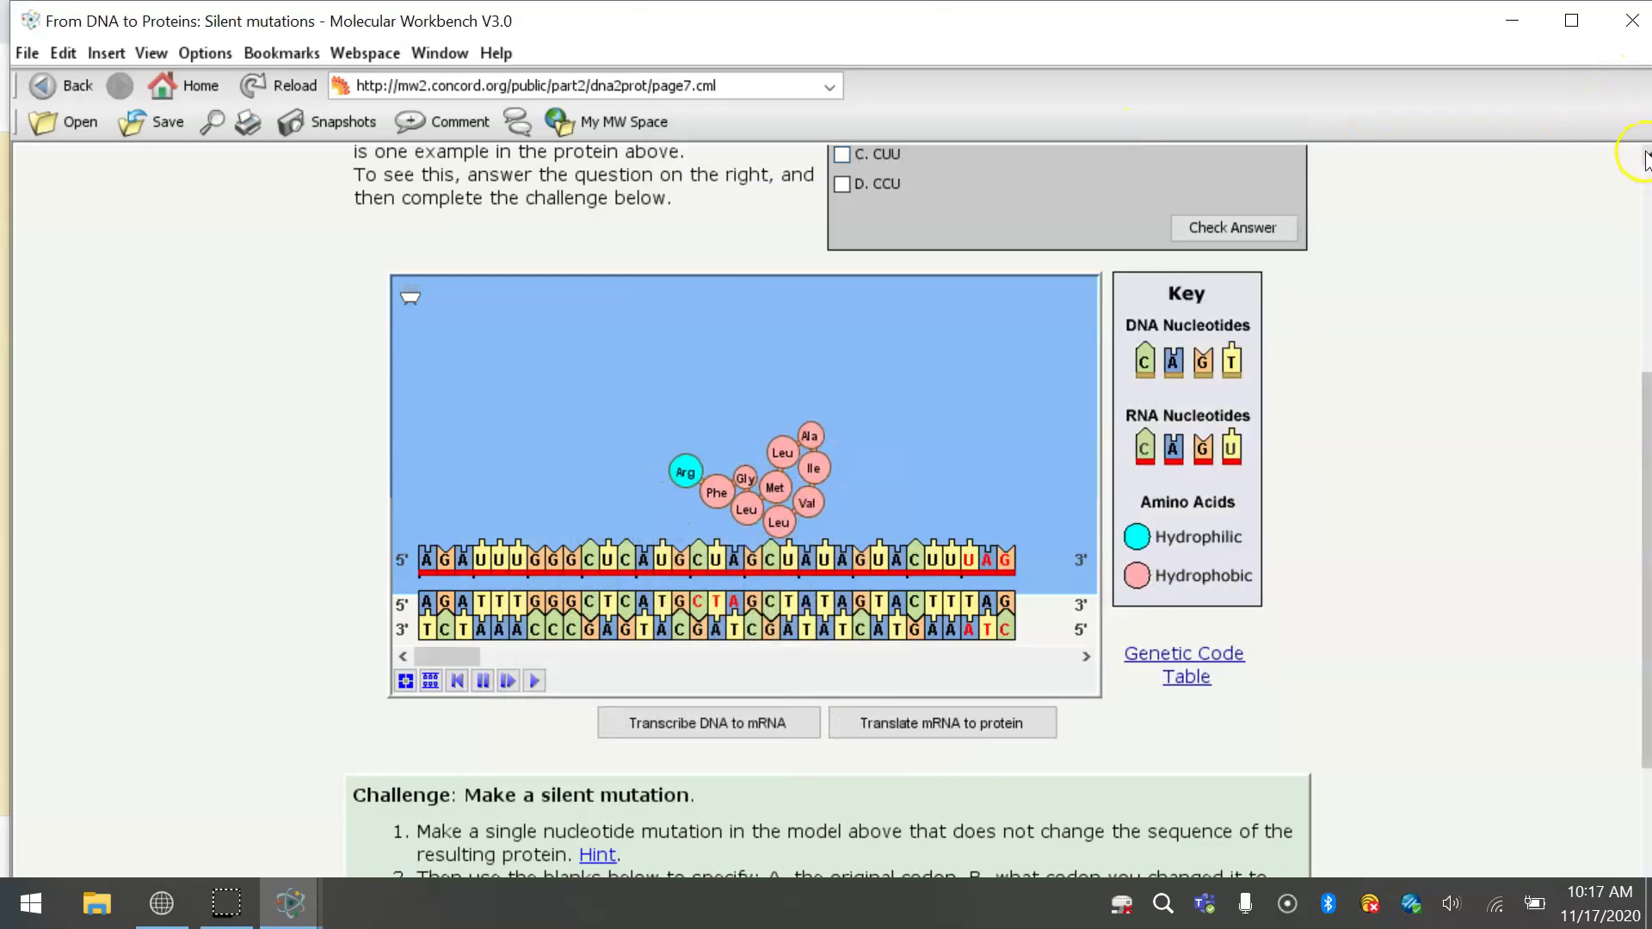
left_click(1645, 155)
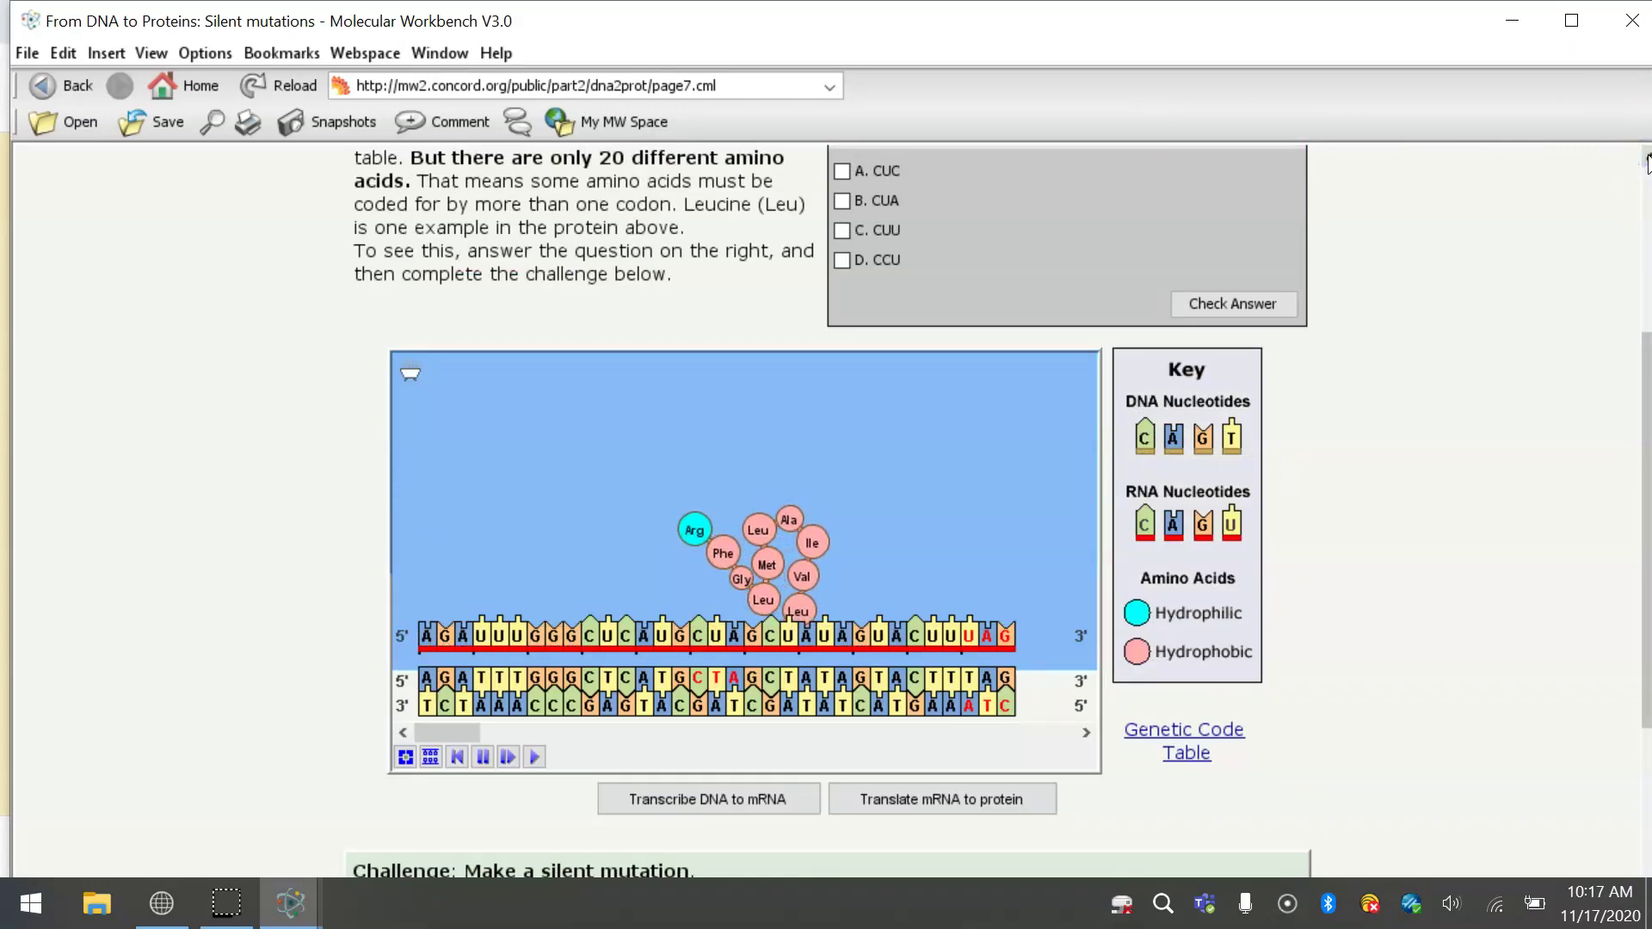
left_click(840, 200)
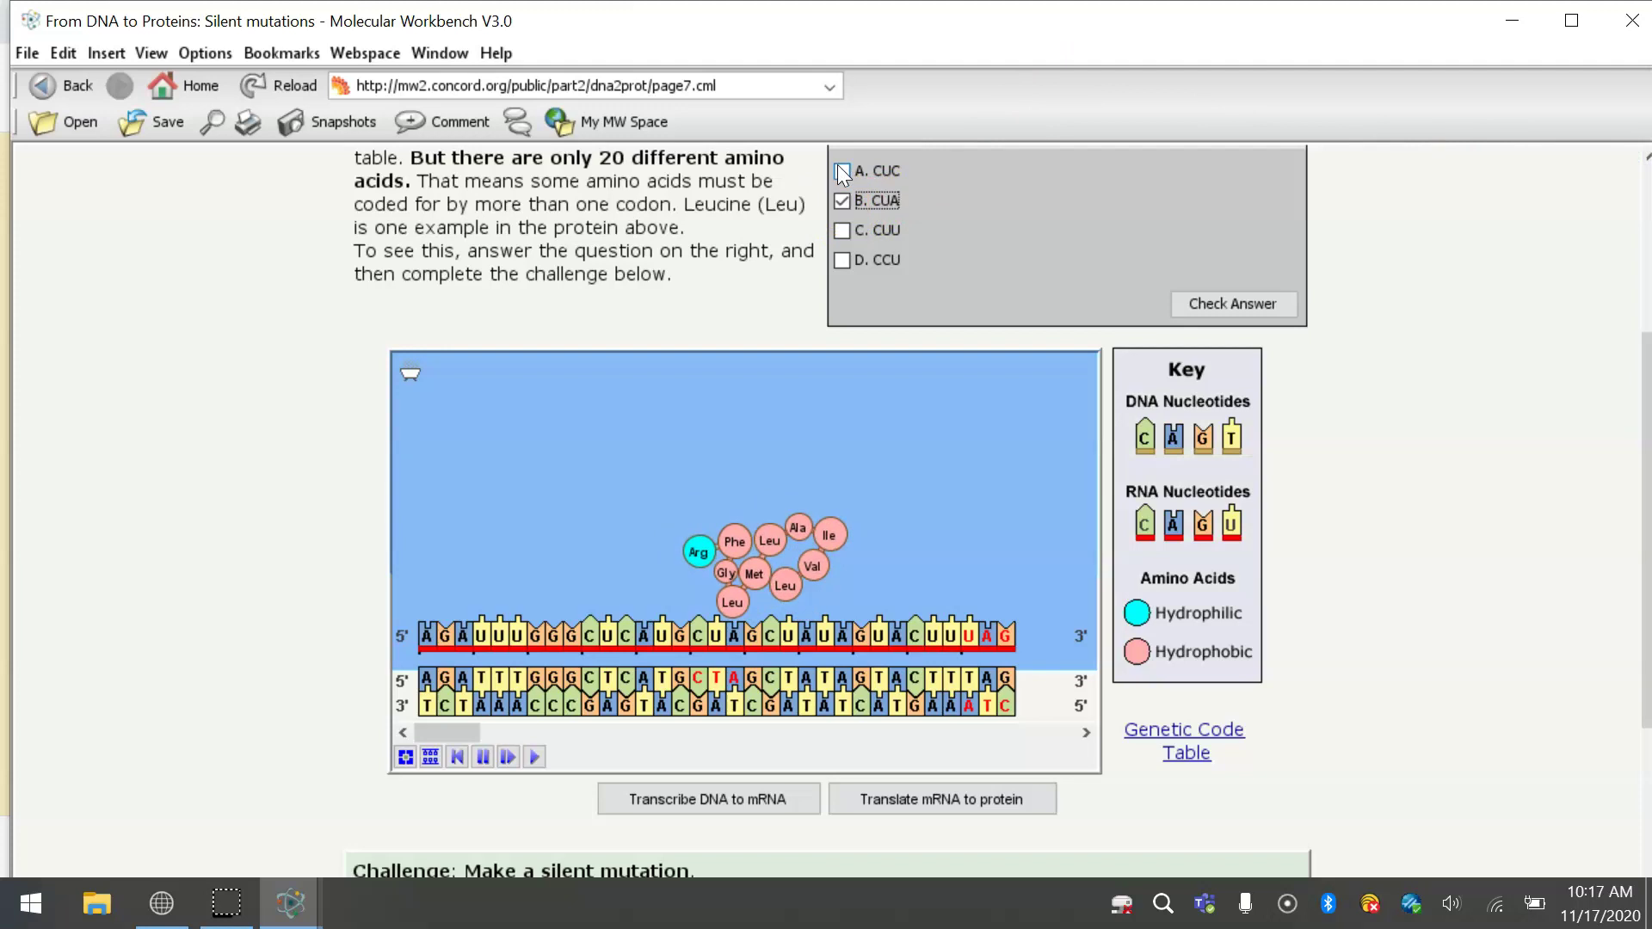
left_click(842, 171)
left_click(841, 200)
left_click(840, 230)
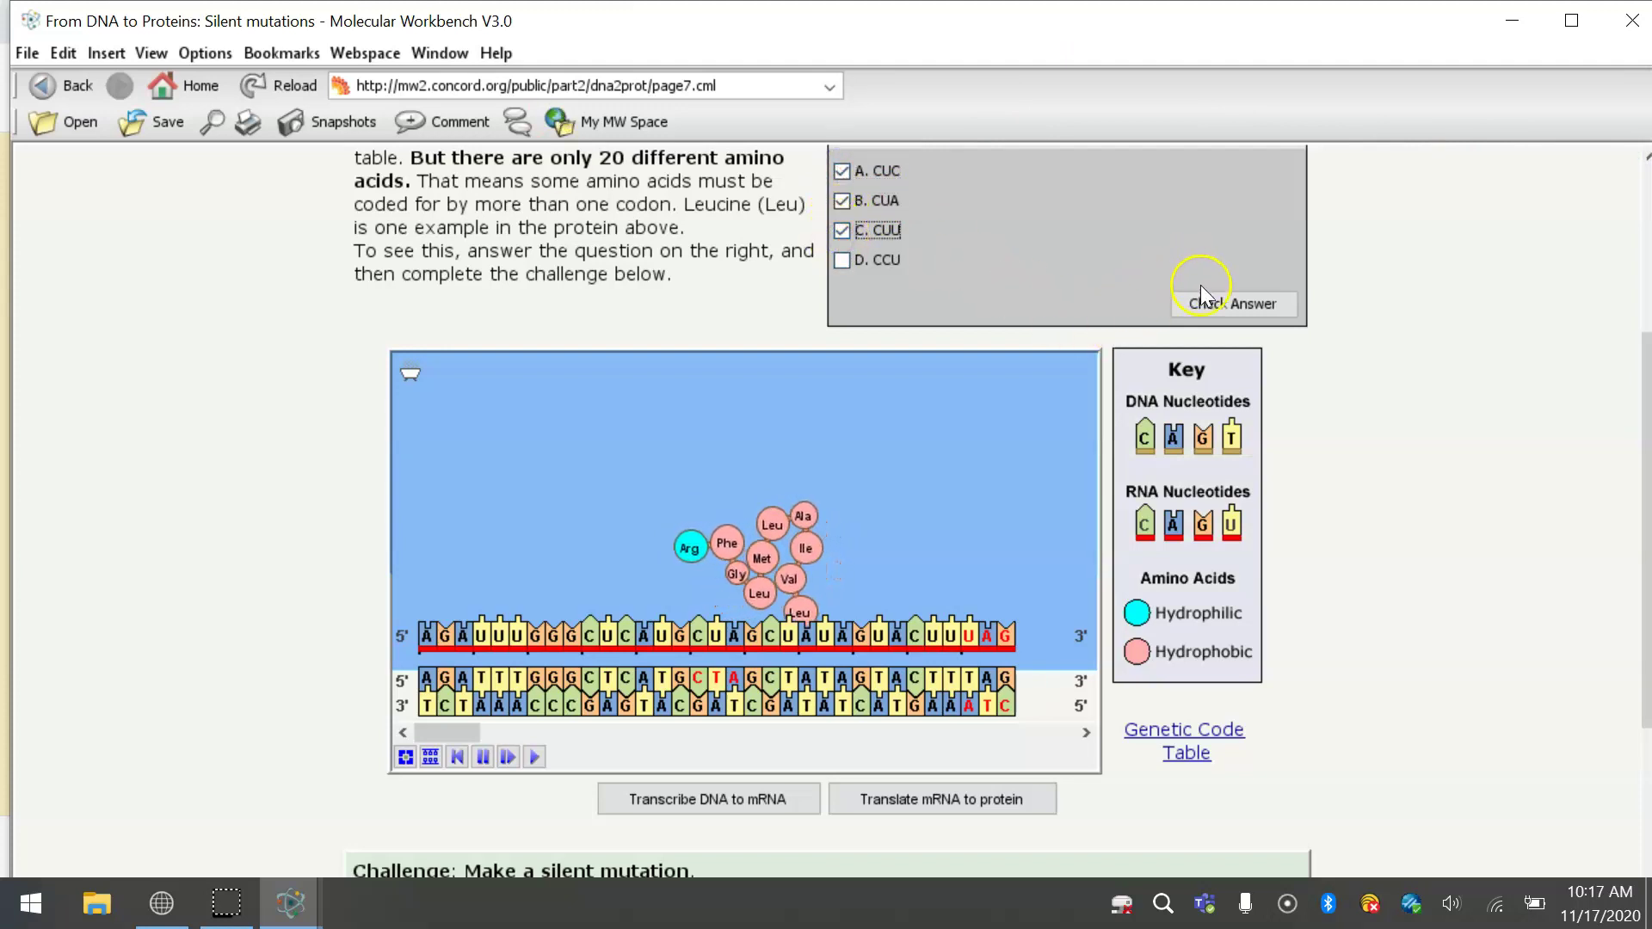
left_click(1213, 305)
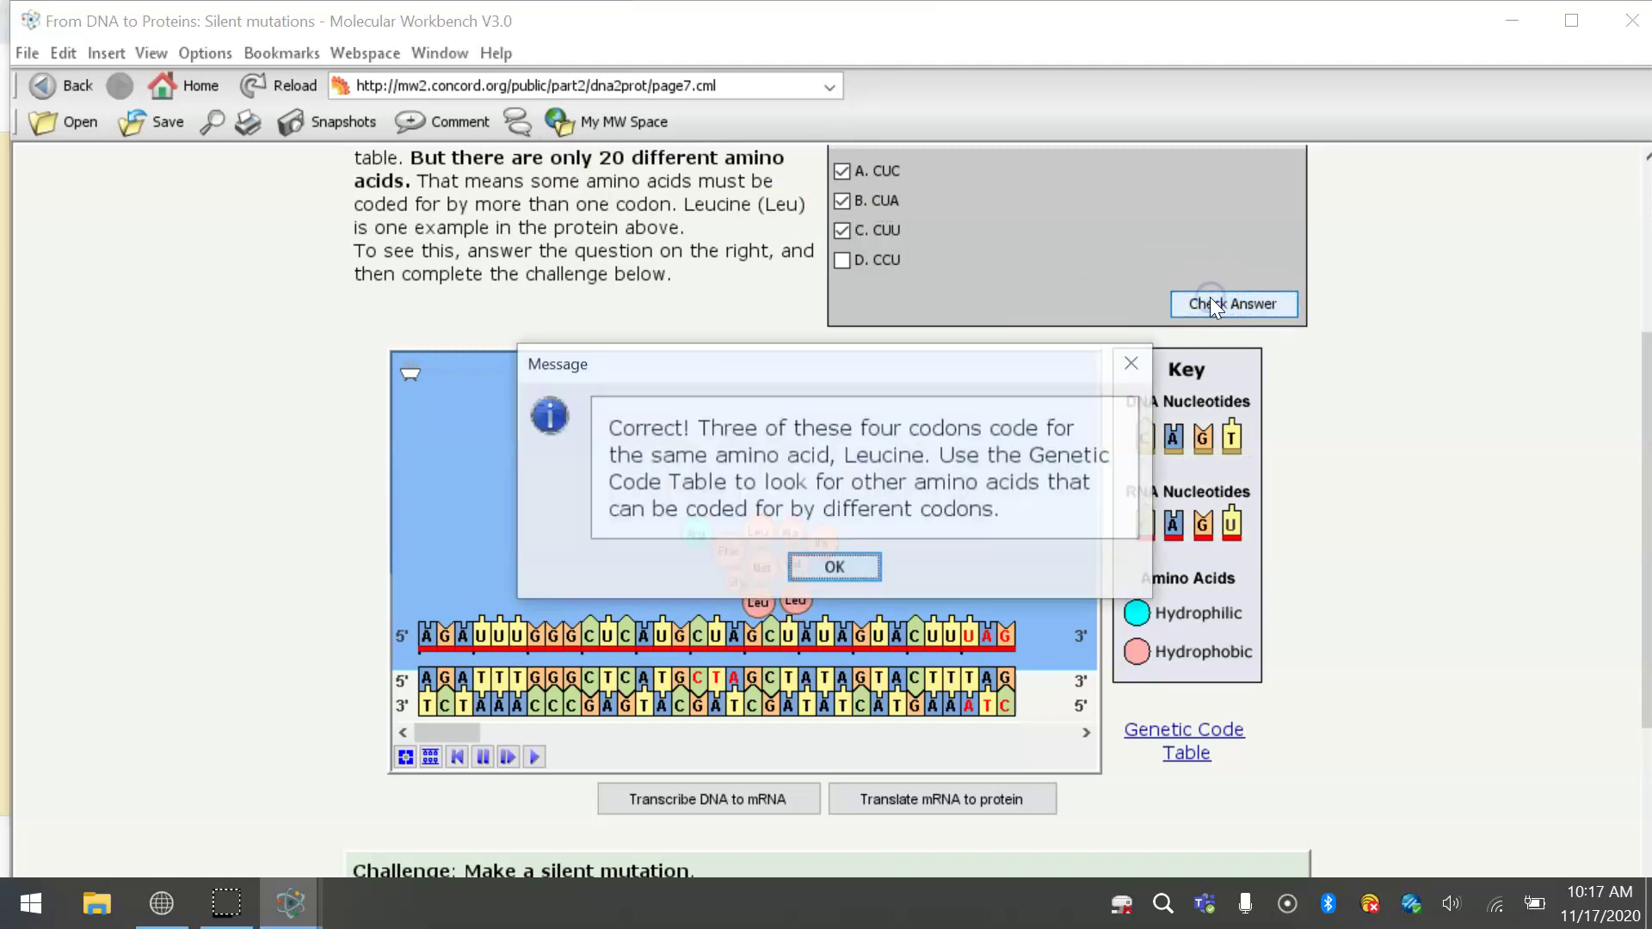
left_click(861, 566)
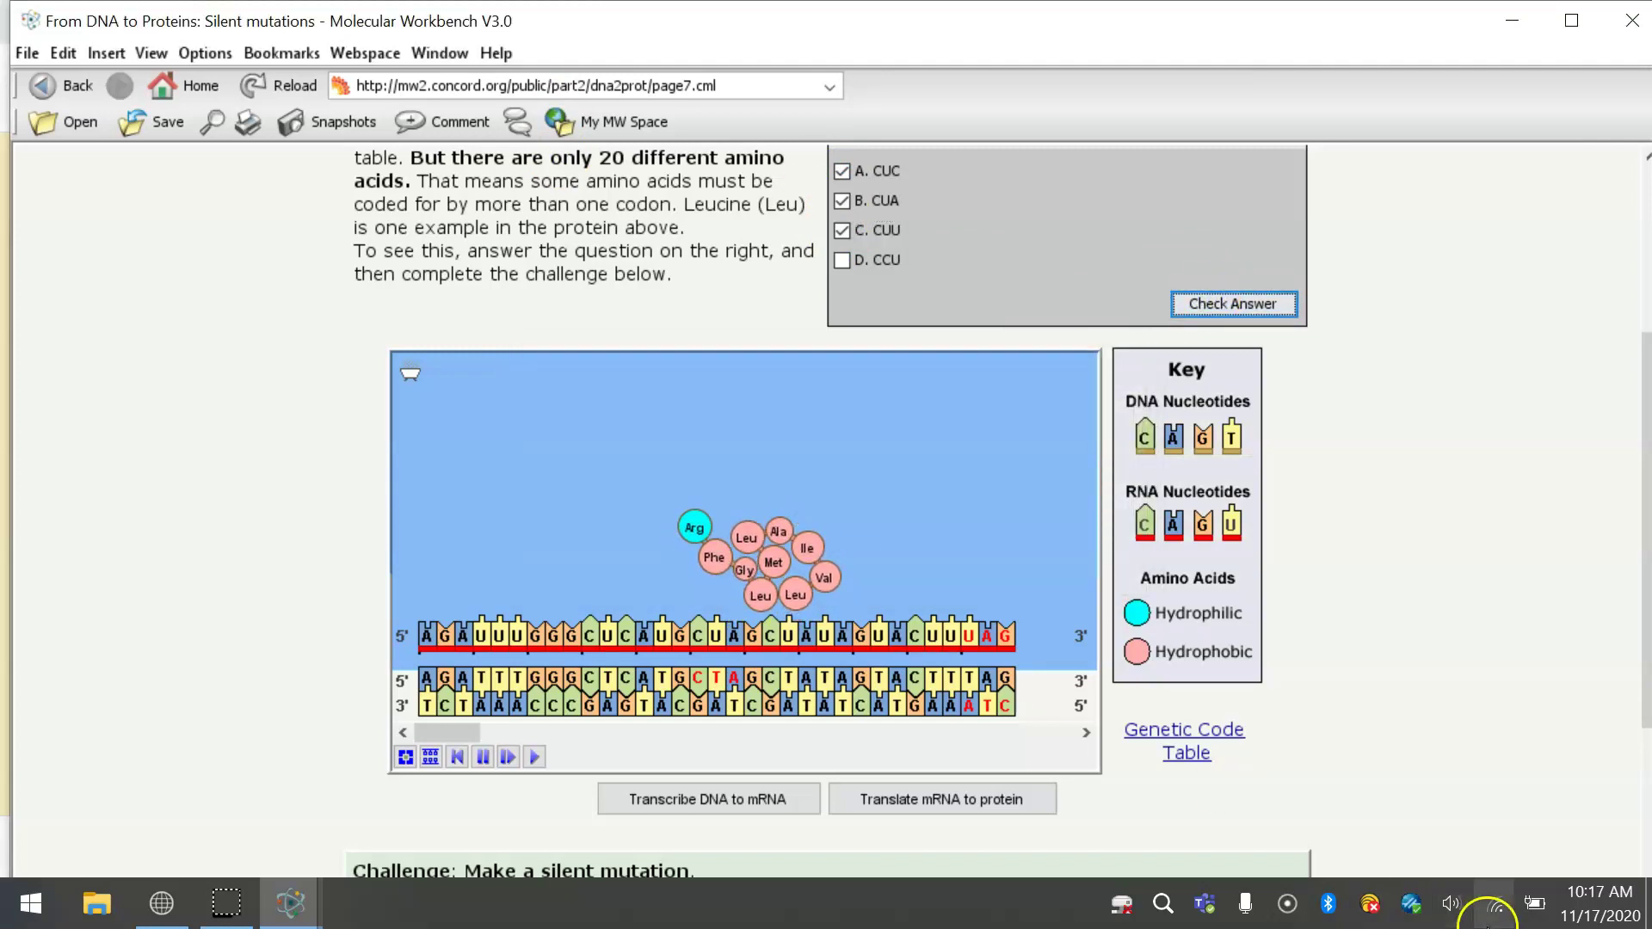
left_click(1645, 619)
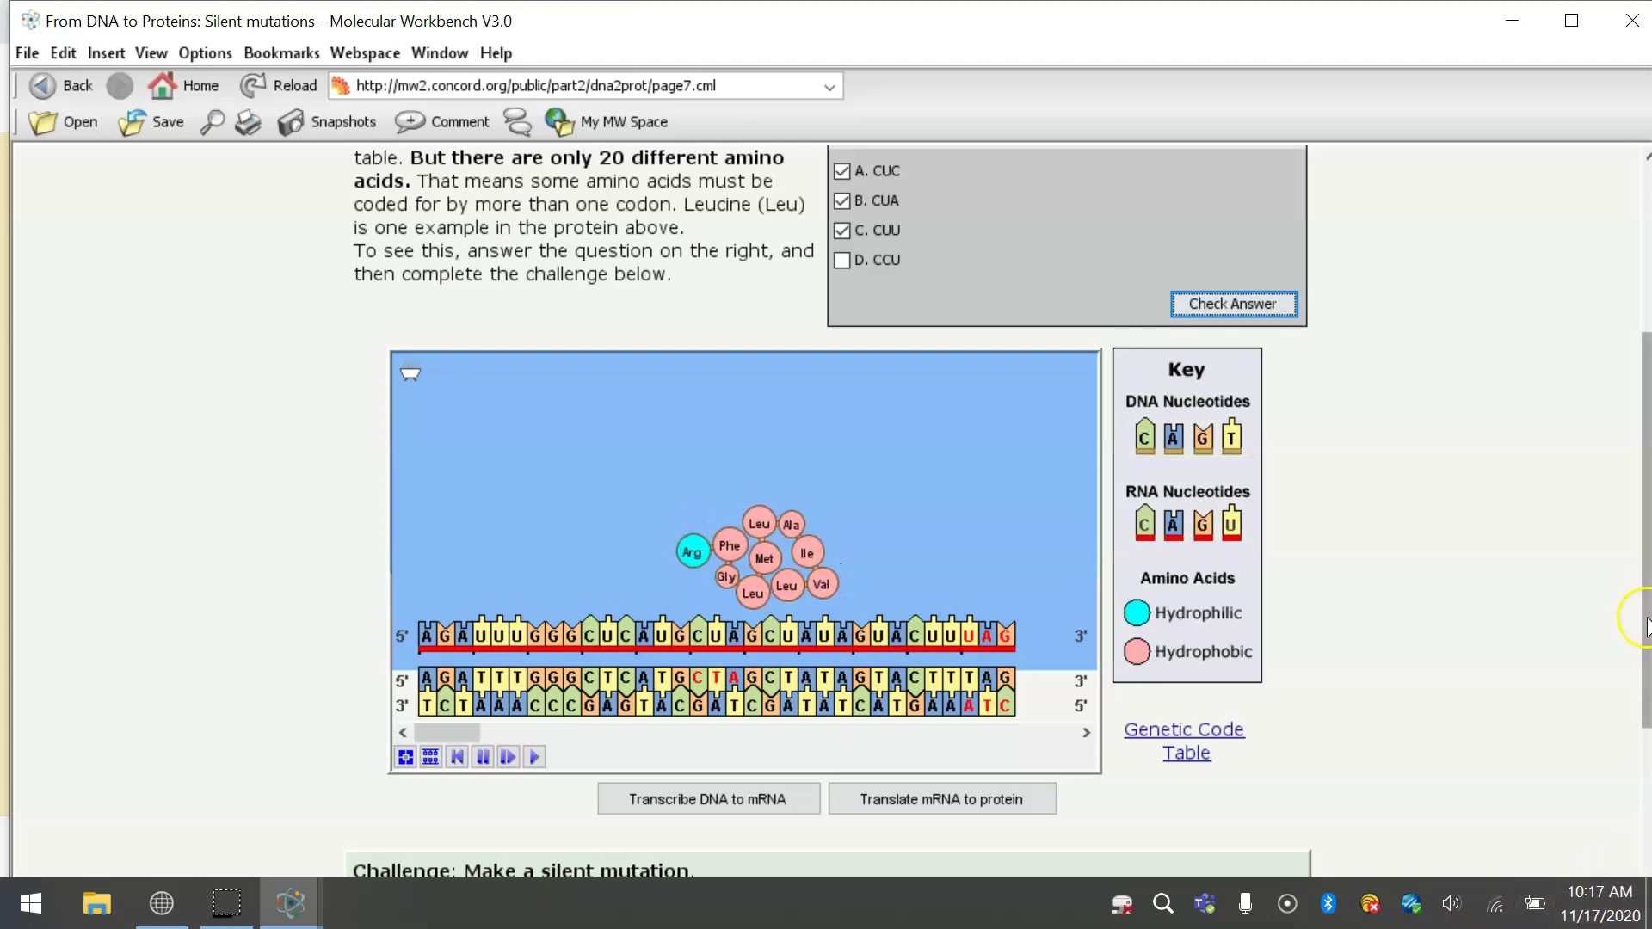
Restore the original DNA on the Silent mutations page and transcribe it into mRNA again.
left_click_drag(1646, 620, 1619, 843)
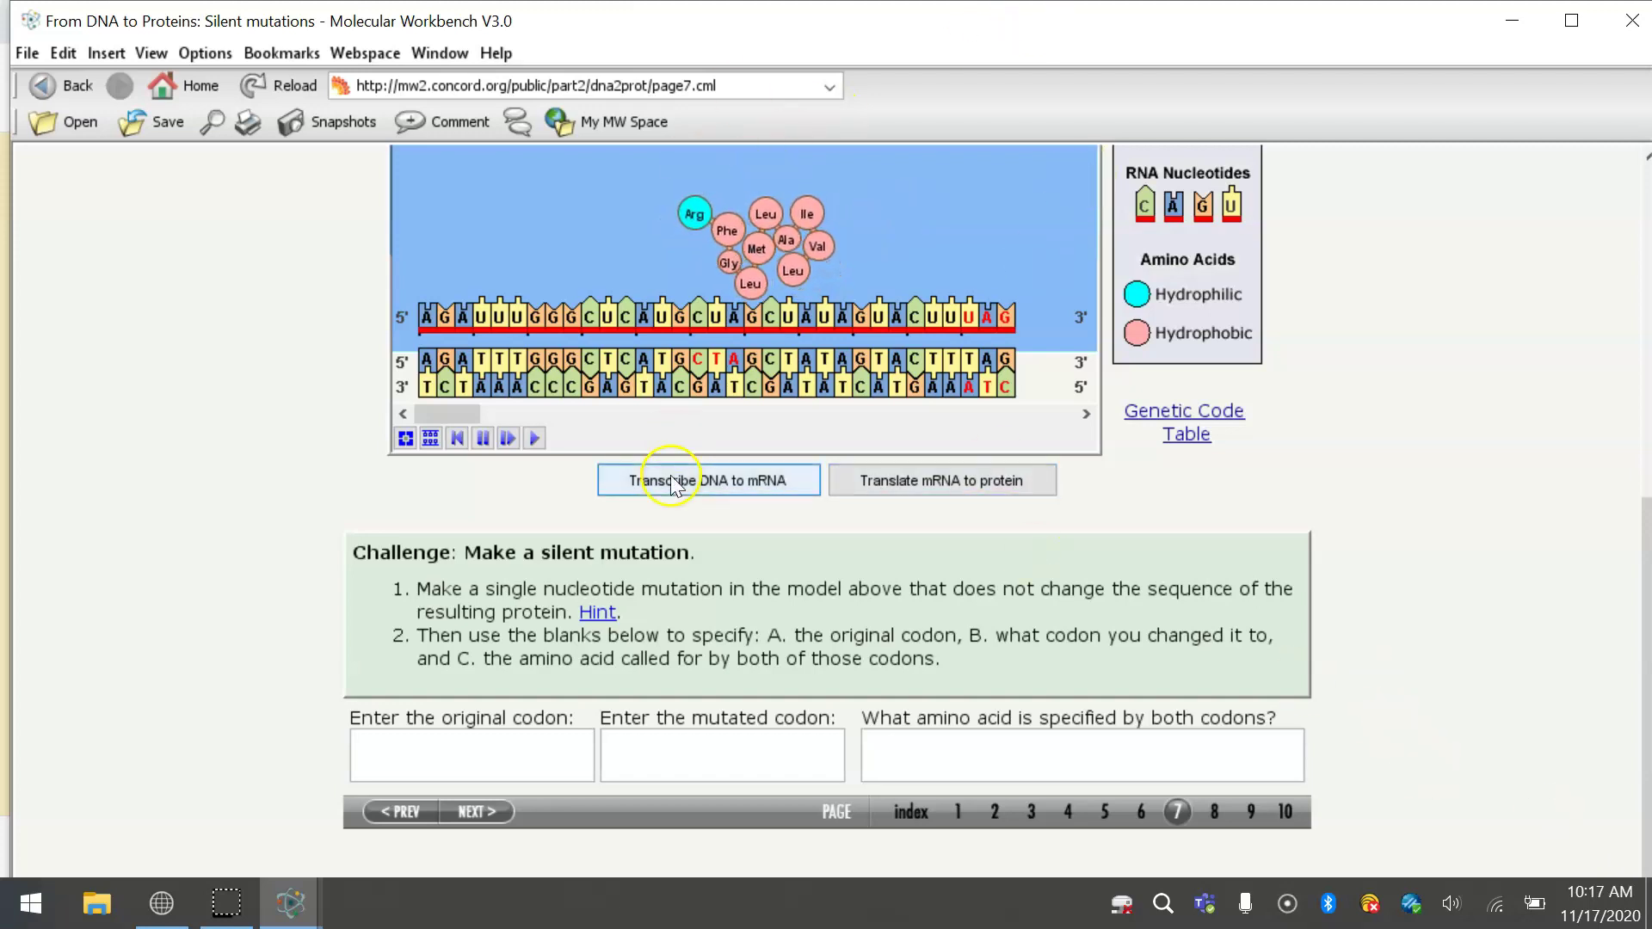
left_click(455, 438)
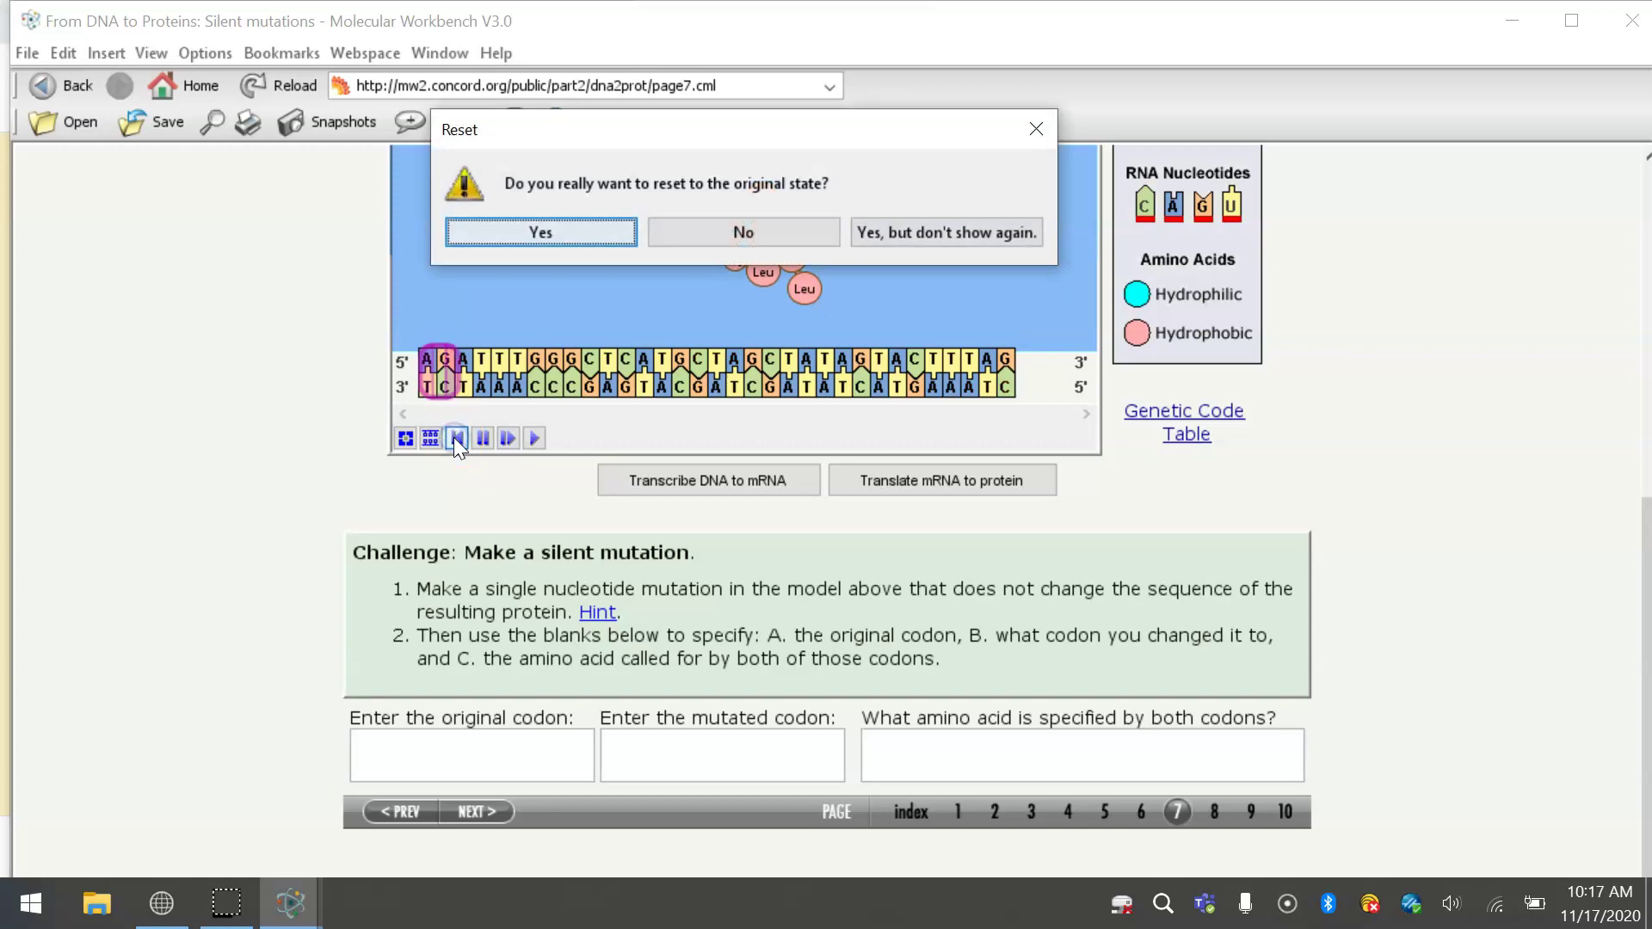
left_click(597, 239)
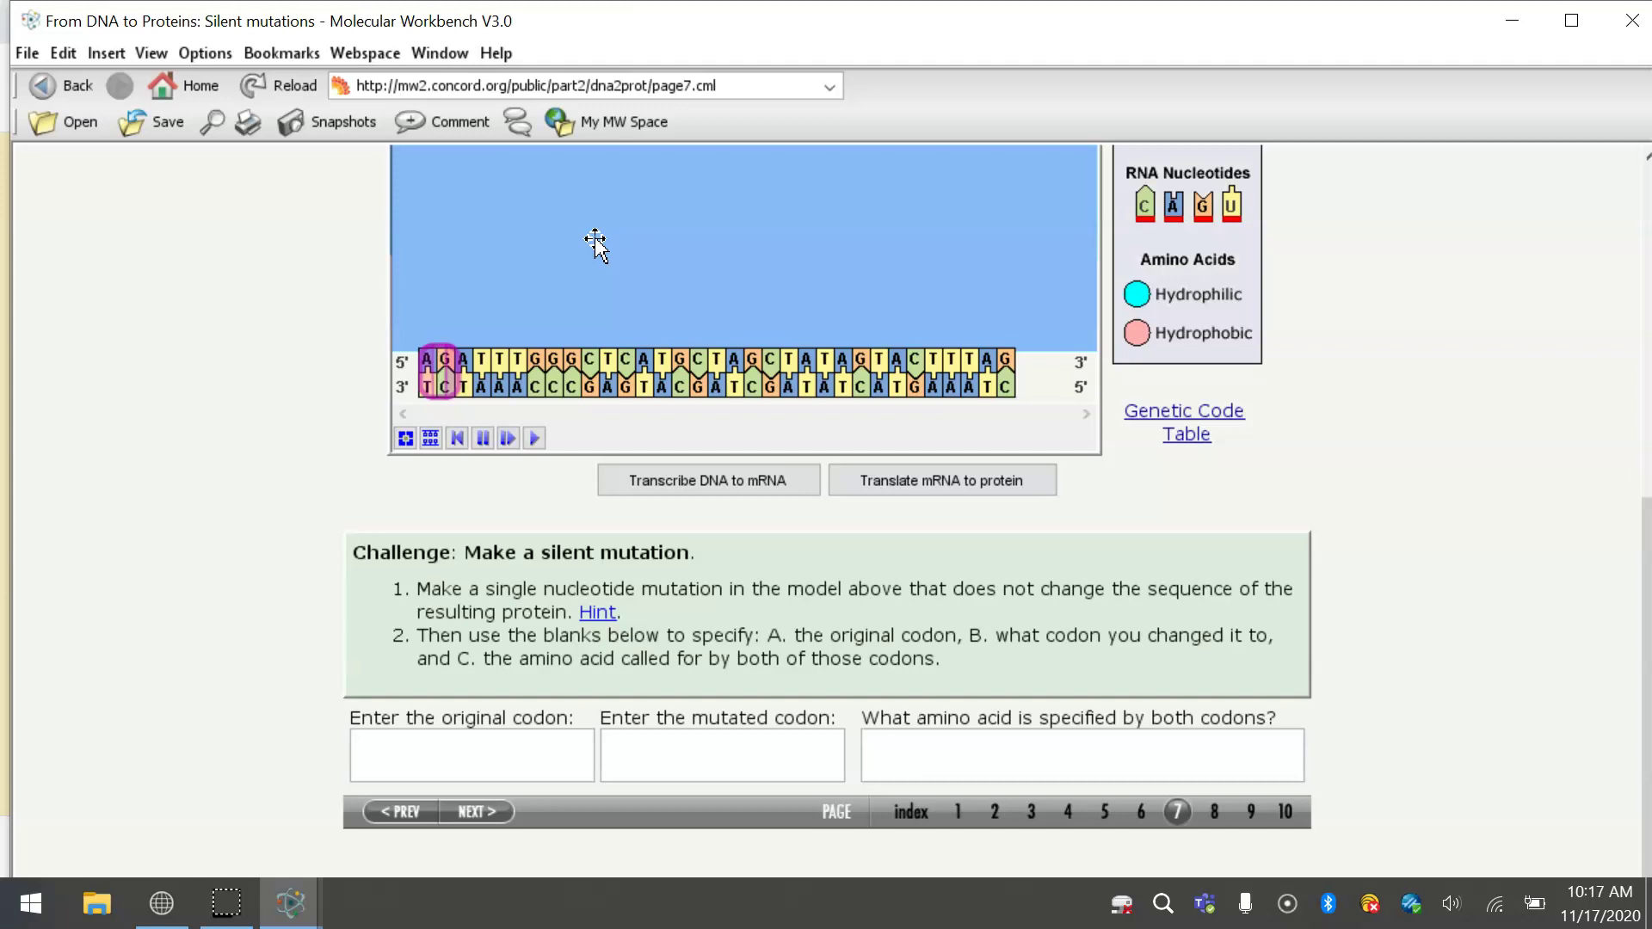
left_click(543, 362)
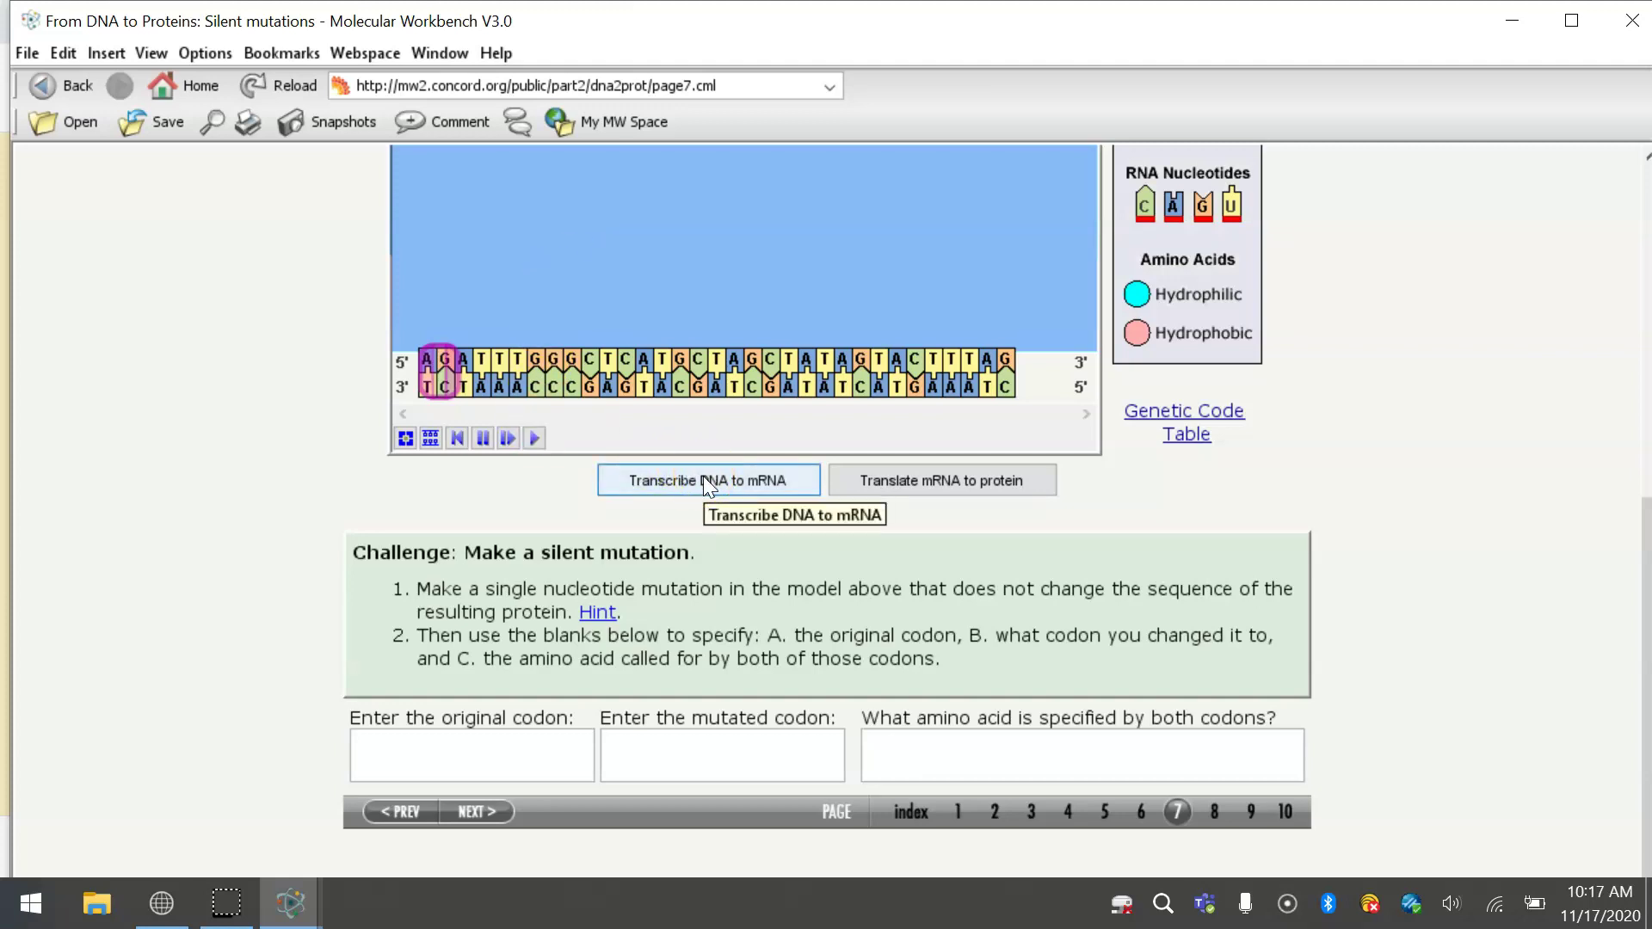
left_click(399, 792)
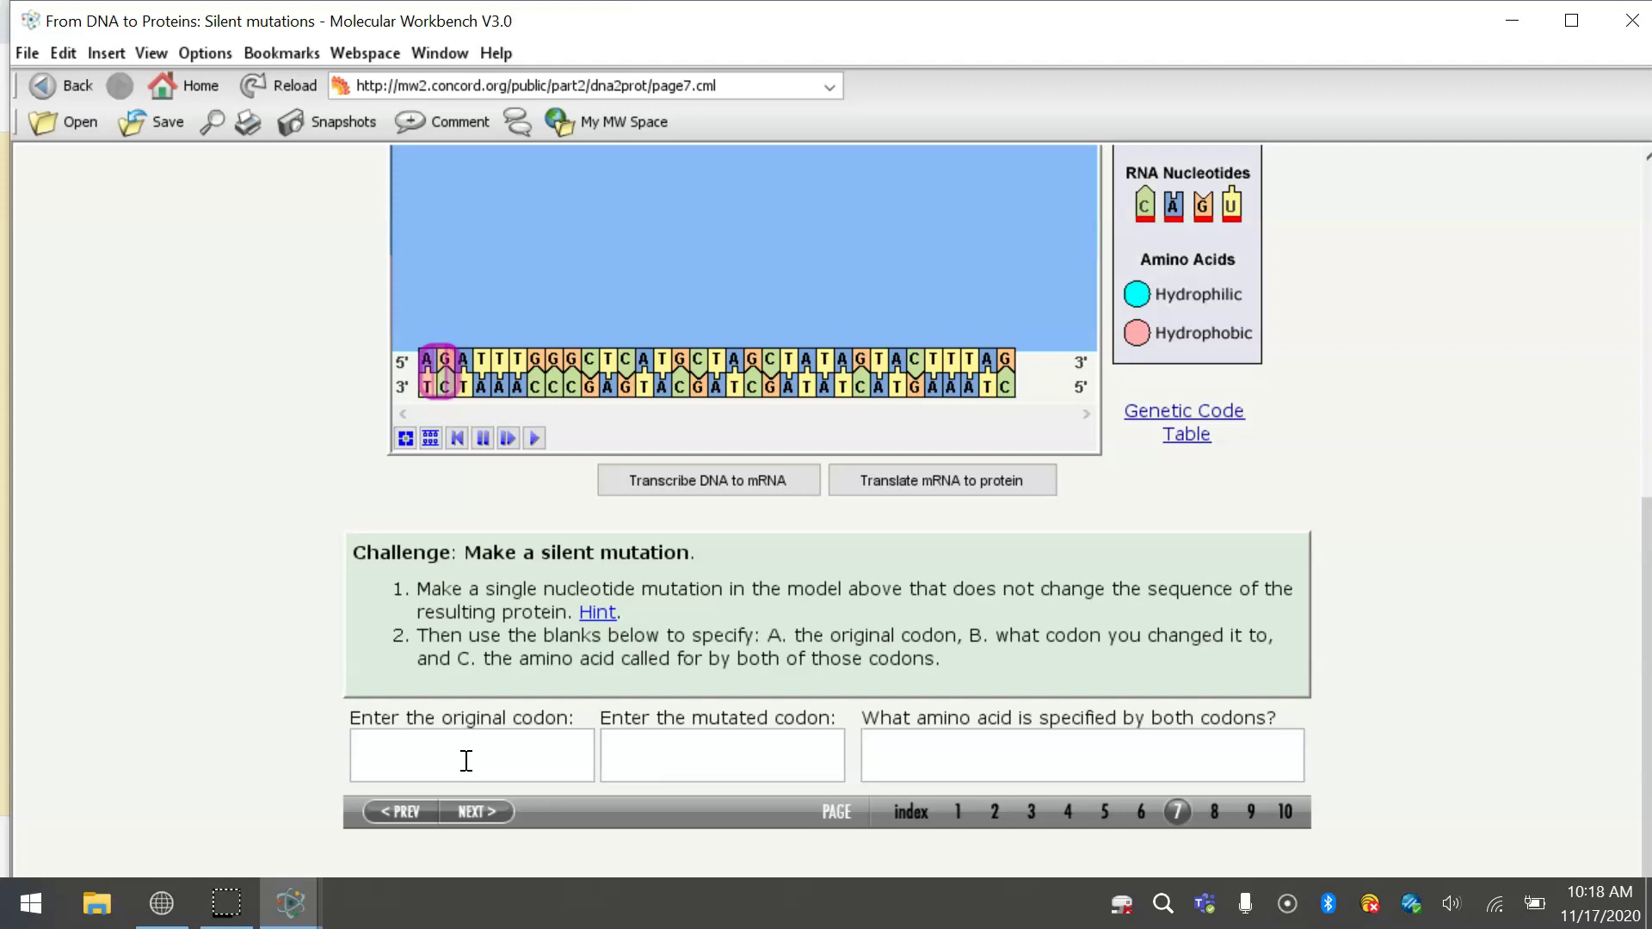
left_click(694, 482)
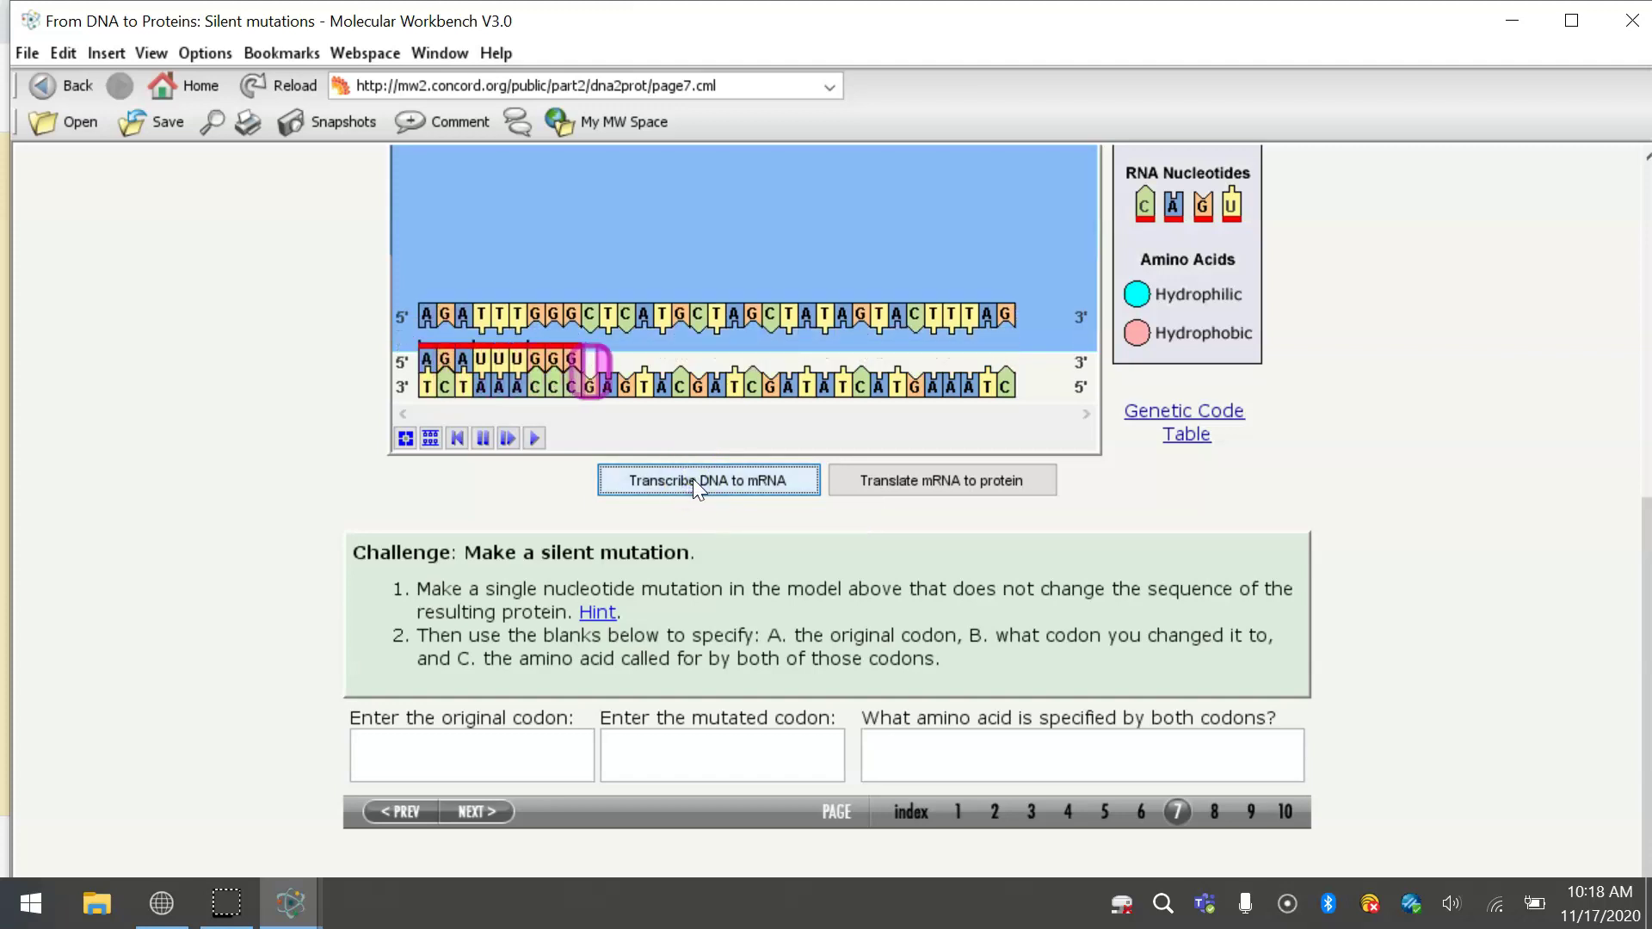